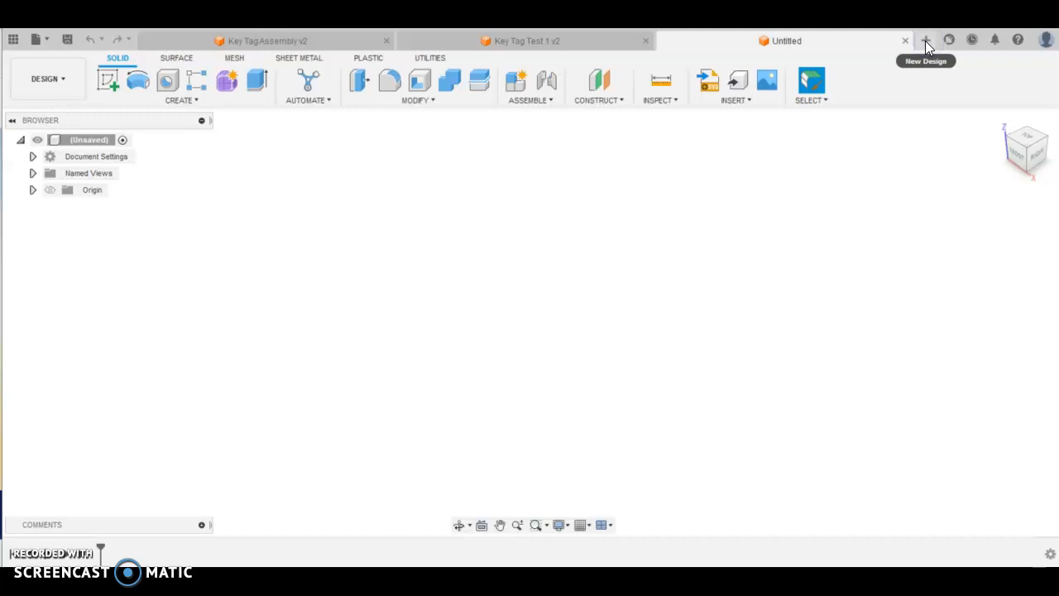
Save the new design as Key Tag 3 in Laser Cutter Testing and start a sketch on the horizontal origin plane.
{"action": "left_click", "coordinate": [67, 42]}
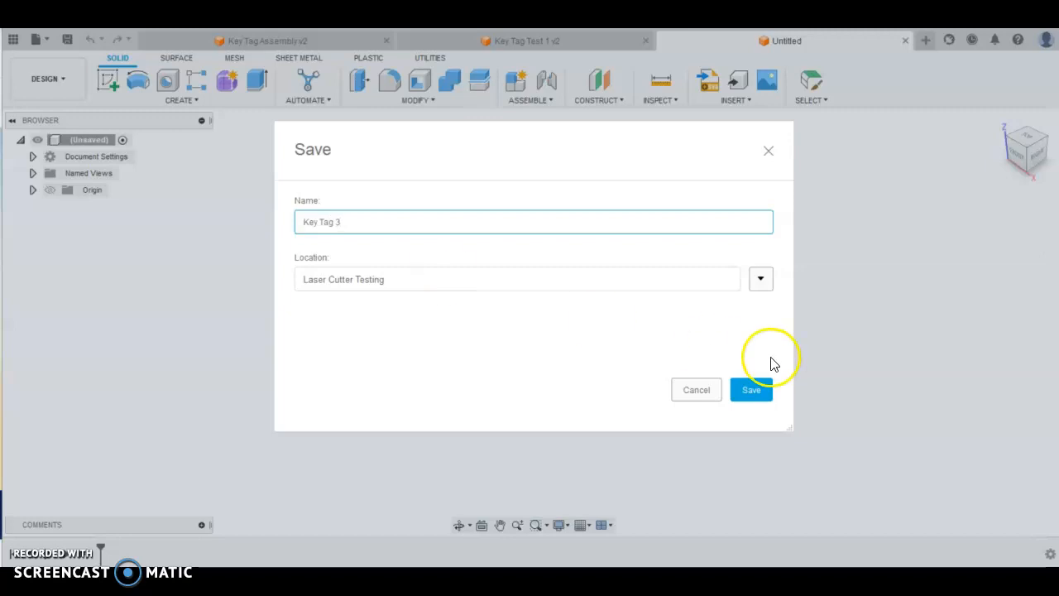
{"action": "left_click", "coordinate": [745, 394]}
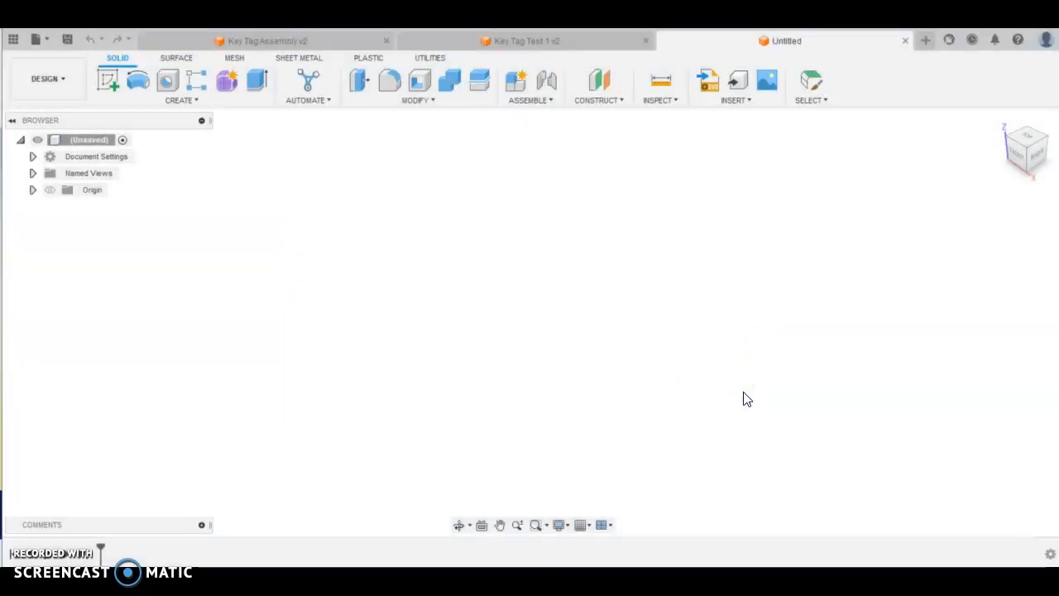
{"action": "left_click", "coordinate": [110, 84]}
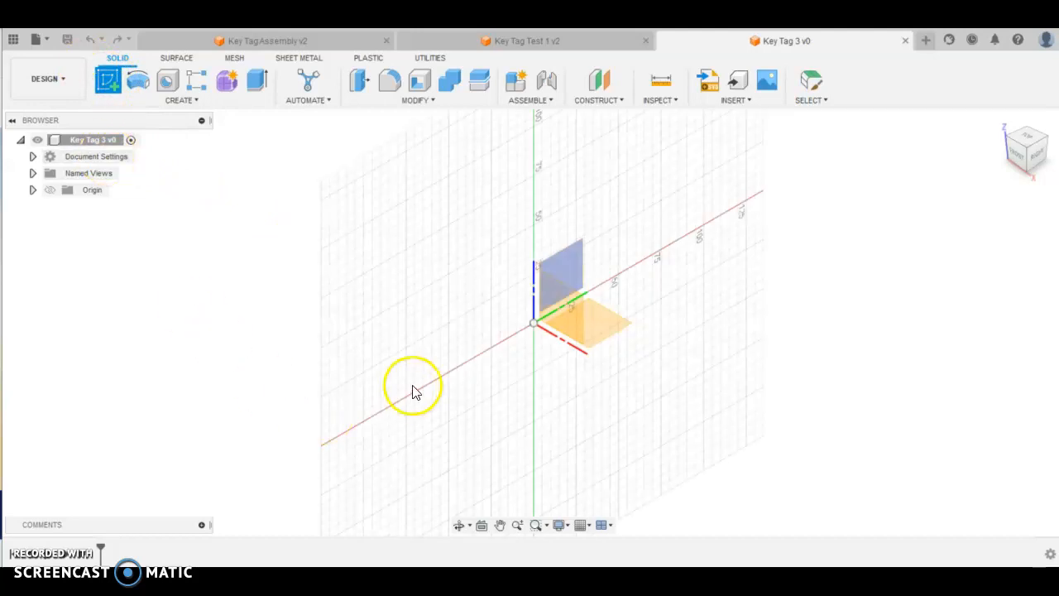
{"action": "left_click", "coordinate": [612, 320]}
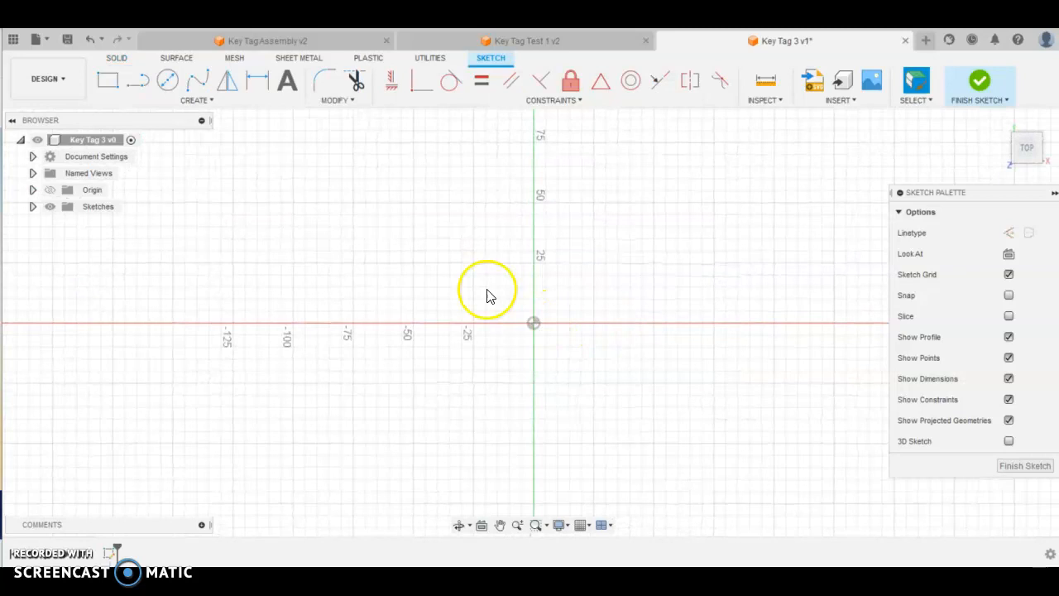
Place a text frame about 300 mm by 110 mm with its lower corner on the origin and enter the person's first name.
{"action": "left_click", "coordinate": [293, 85]}
{"action": "scroll", "coordinate": [343, 359], "scroll_direction": "down", "scroll_amount": 2}
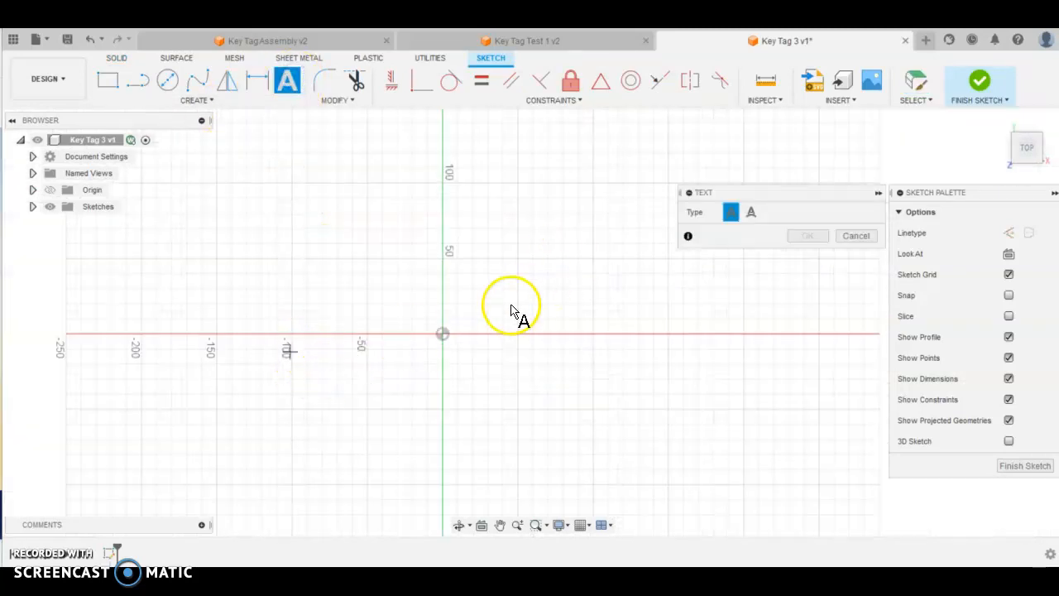
{"action": "scroll", "coordinate": [524, 307], "scroll_direction": "down", "scroll_amount": 4}
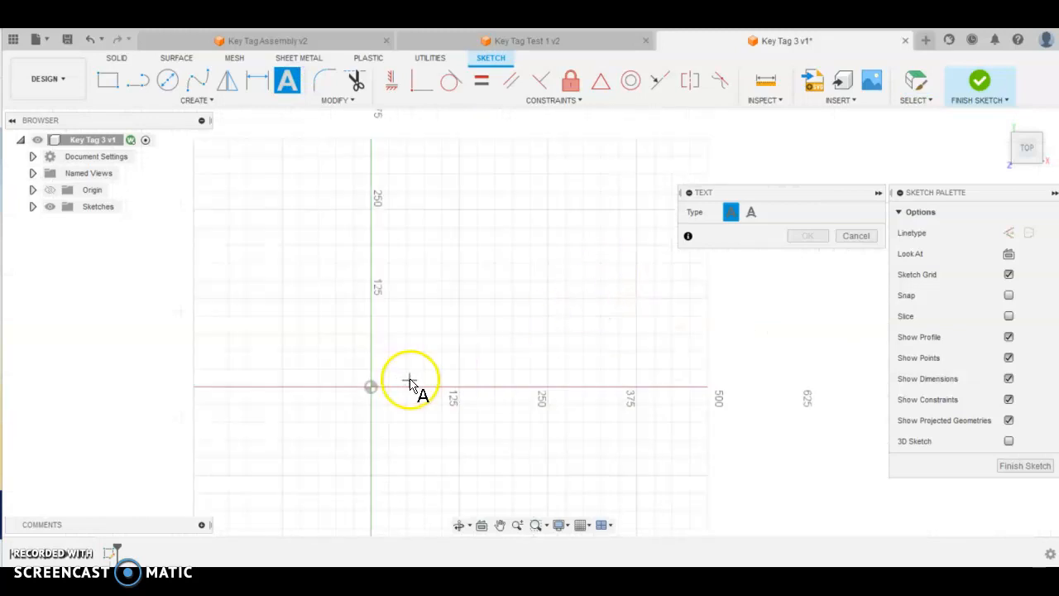
{"action": "left_click", "coordinate": [371, 386]}
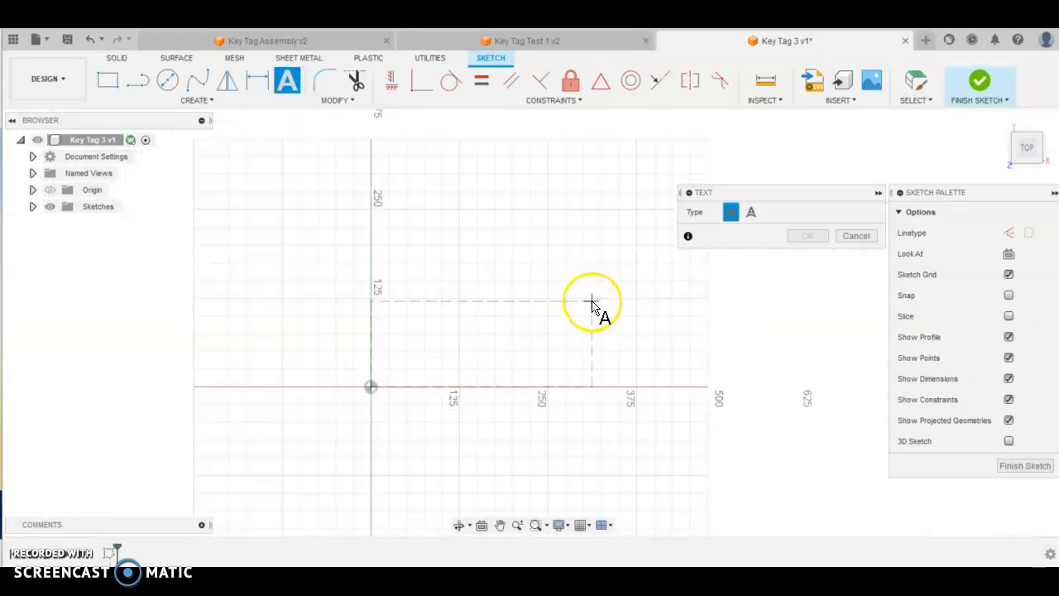
{"action": "left_click", "coordinate": [584, 309]}
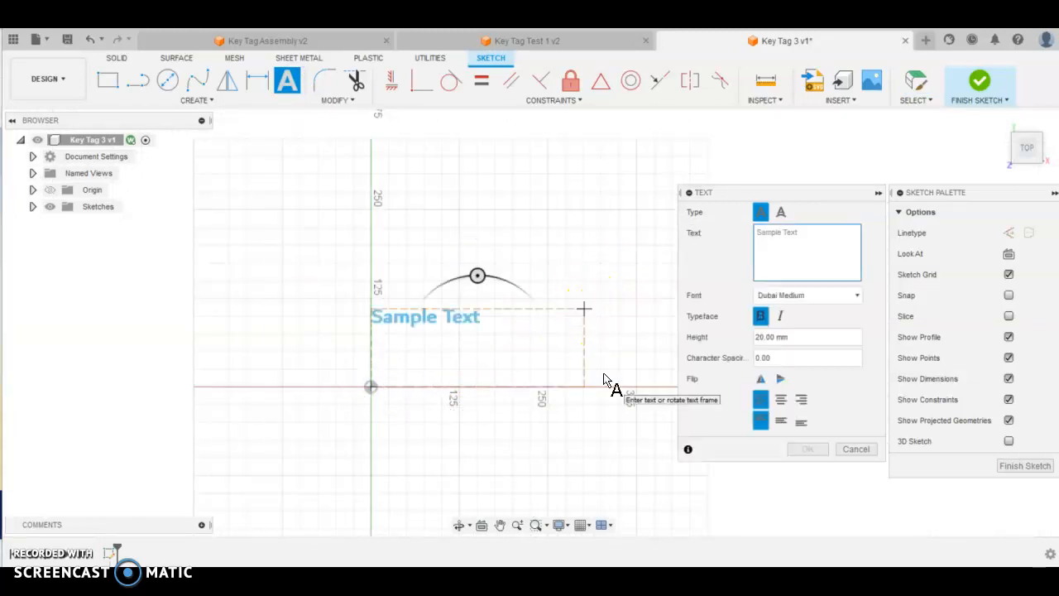
{"action": "type", "text": "William"}
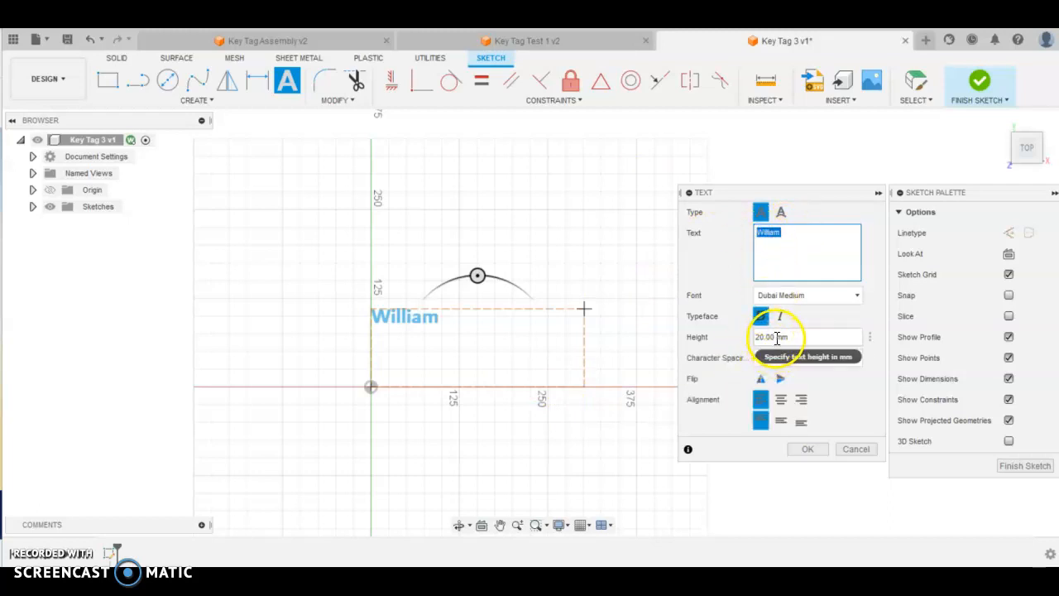
Change the sketch text's font to Eras Bold ITC and accept the text.
{"action": "left_click", "coordinate": [771, 338]}
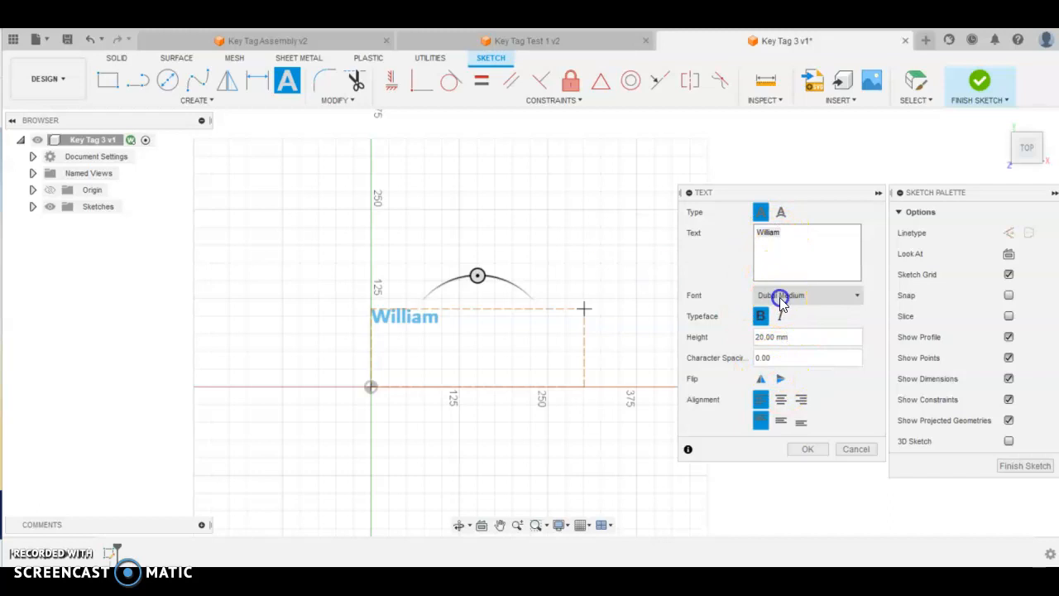
{"action": "left_click", "coordinate": [782, 302]}
{"action": "scroll", "coordinate": [497, 344], "scroll_direction": "up", "scroll_amount": 5}
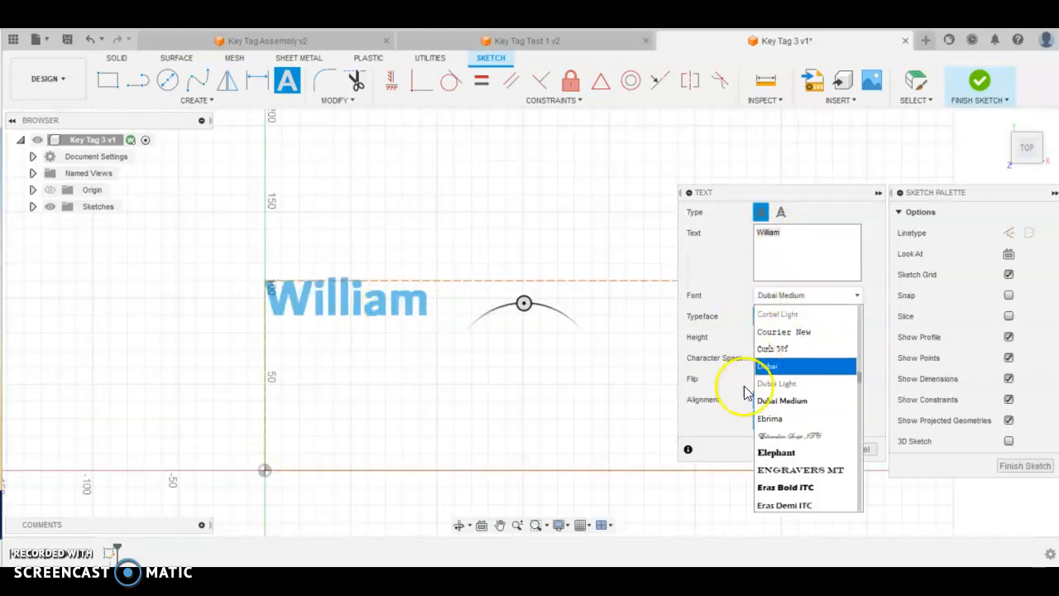
{"action": "scroll", "coordinate": [781, 447], "scroll_direction": "down", "scroll_amount": 2}
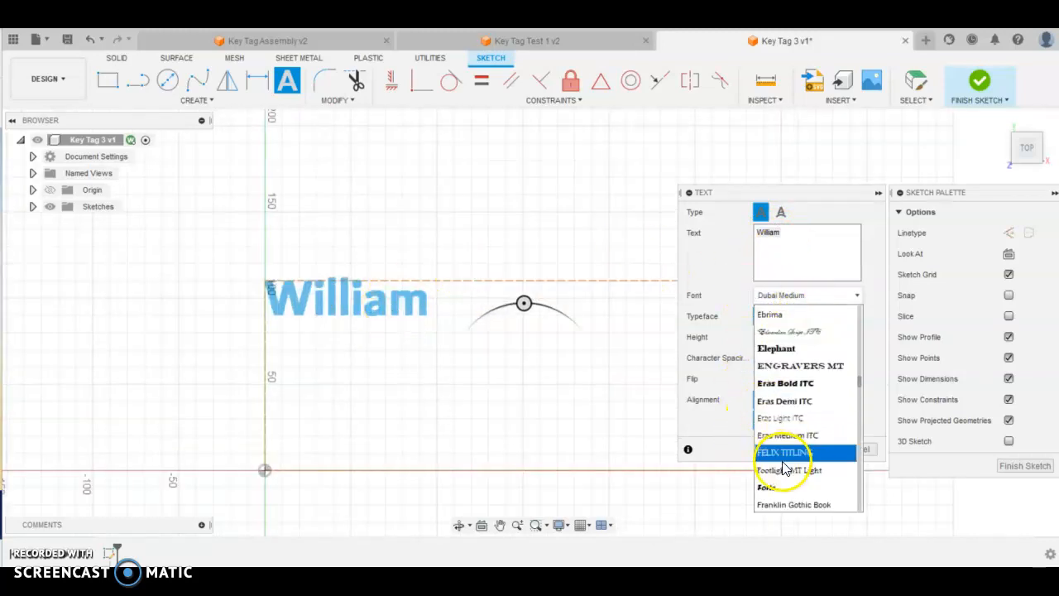
{"action": "left_click", "coordinate": [790, 385]}
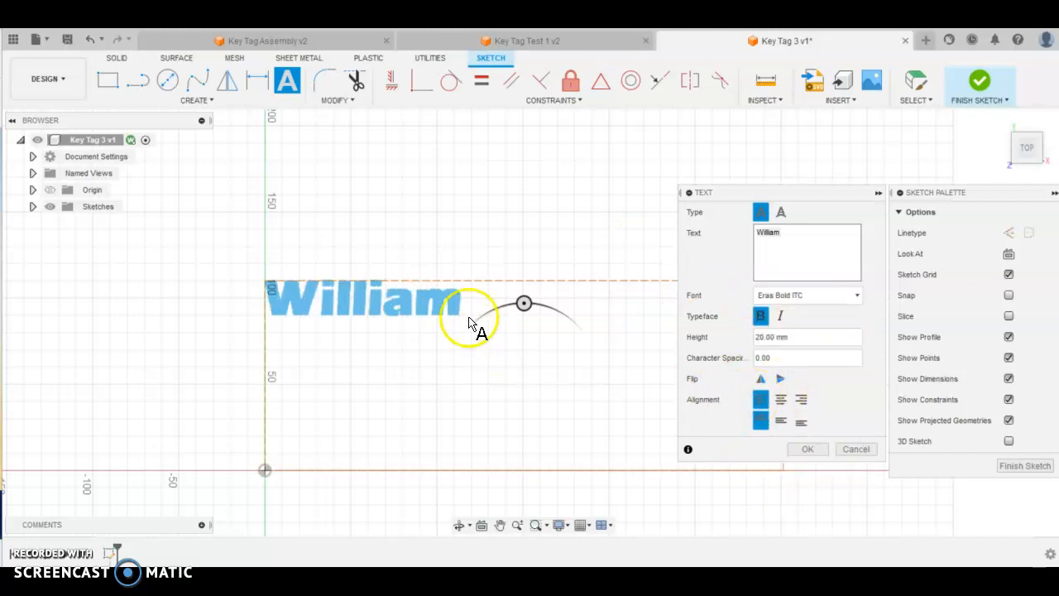
{"action": "scroll", "coordinate": [402, 310], "scroll_direction": "up", "scroll_amount": 5}
{"action": "scroll", "coordinate": [403, 319], "scroll_direction": "down", "scroll_amount": 3}
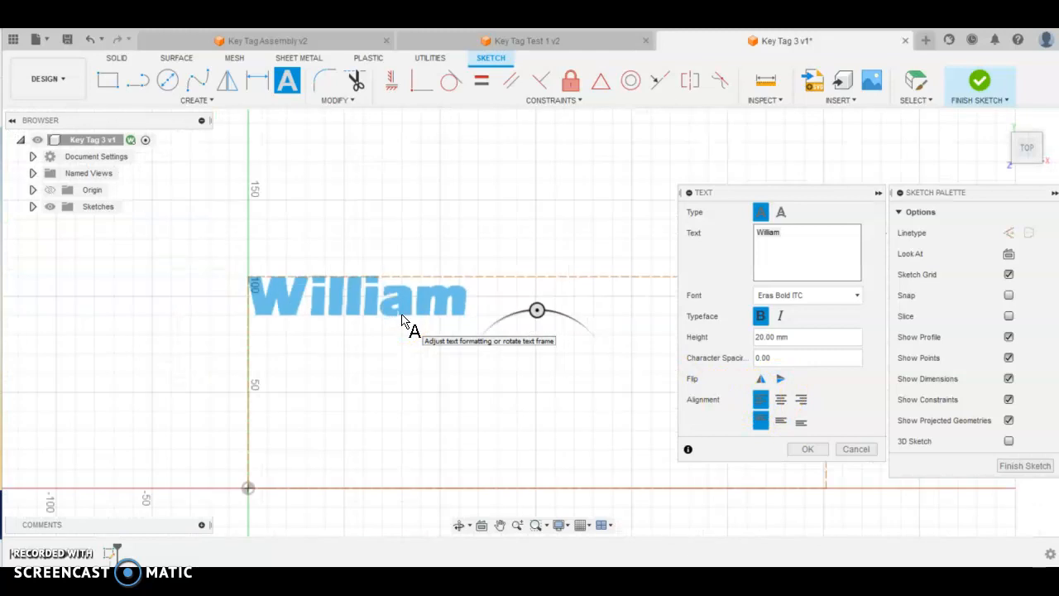
{"action": "left_click", "coordinate": [479, 366]}
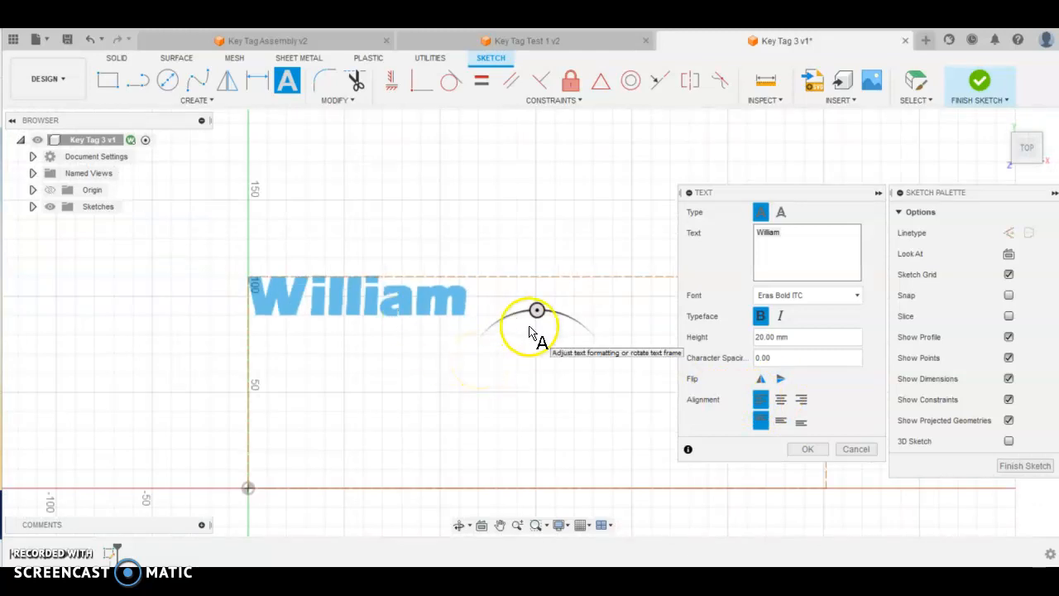
{"action": "scroll", "coordinate": [479, 362], "scroll_direction": "down", "scroll_amount": 3}
{"action": "scroll", "coordinate": [399, 294], "scroll_direction": "up", "scroll_amount": 8}
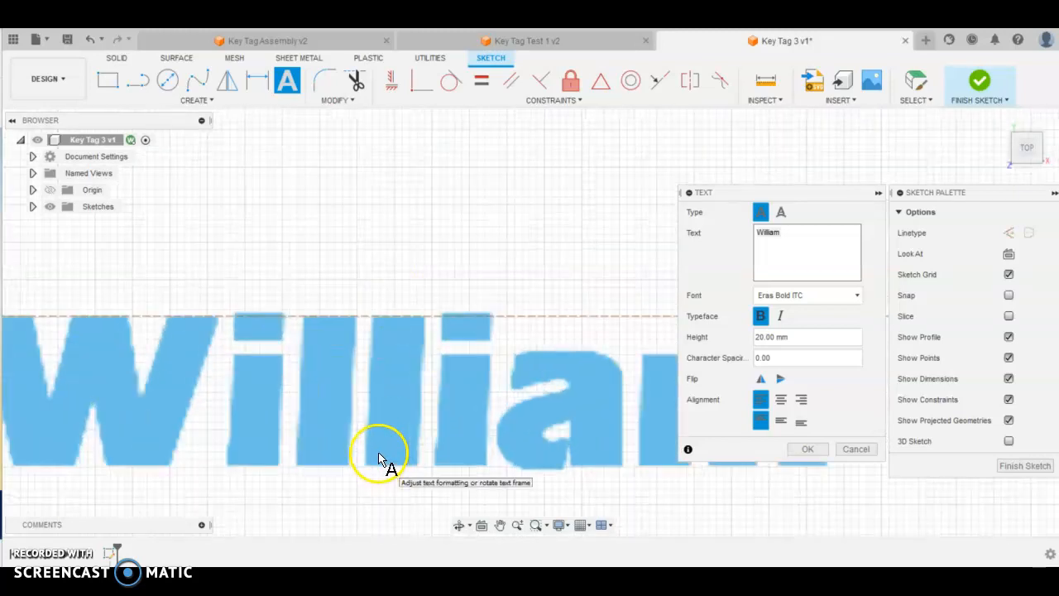
{"action": "scroll", "coordinate": [379, 457], "scroll_direction": "down", "scroll_amount": 10}
{"action": "scroll", "coordinate": [487, 356], "scroll_direction": "down", "scroll_amount": 2}
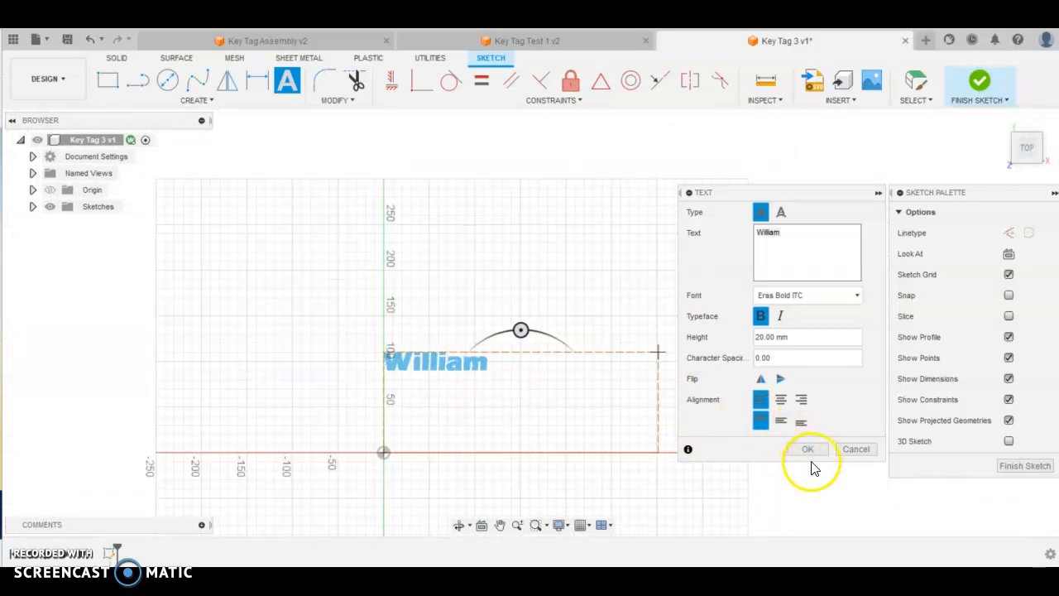
{"action": "left_click", "coordinate": [811, 450]}
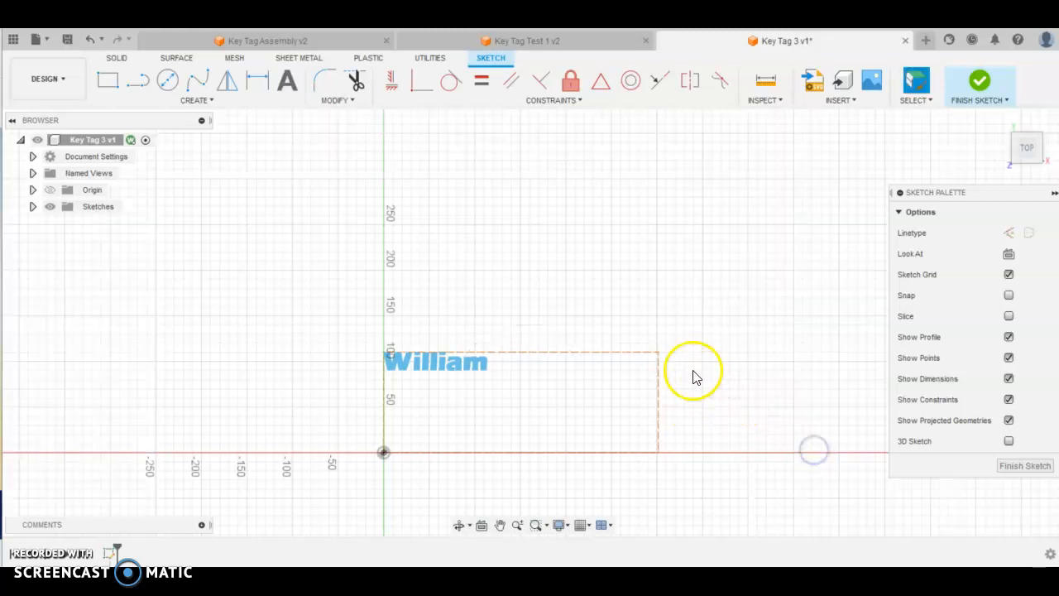
Shrink the text frame from its free upper corner to about 114 mm wide and 25 mm high.
{"action": "left_click", "coordinate": [658, 355]}
{"action": "left_click_drag", "start_coordinate": [658, 354], "coordinate": [497, 431]}
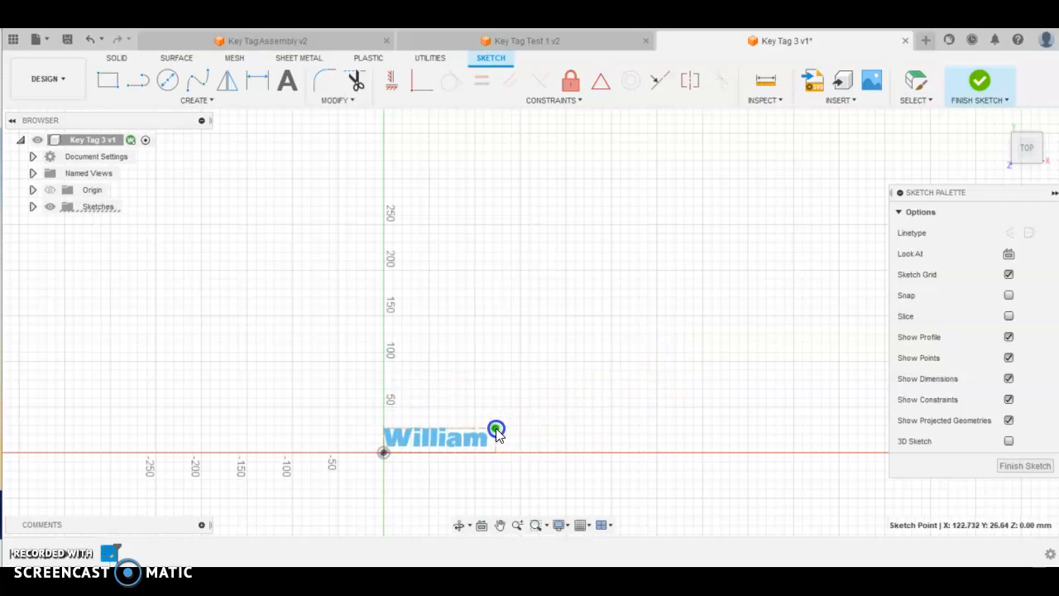
{"action": "scroll", "coordinate": [438, 444], "scroll_direction": "up", "scroll_amount": 10}
{"action": "scroll", "coordinate": [385, 461], "scroll_direction": "up", "scroll_amount": 1}
{"action": "left_click_drag", "start_coordinate": [827, 320], "coordinate": [785, 326]}
{"action": "left_click", "coordinate": [224, 433]}
{"action": "left_click", "coordinate": [246, 417]}
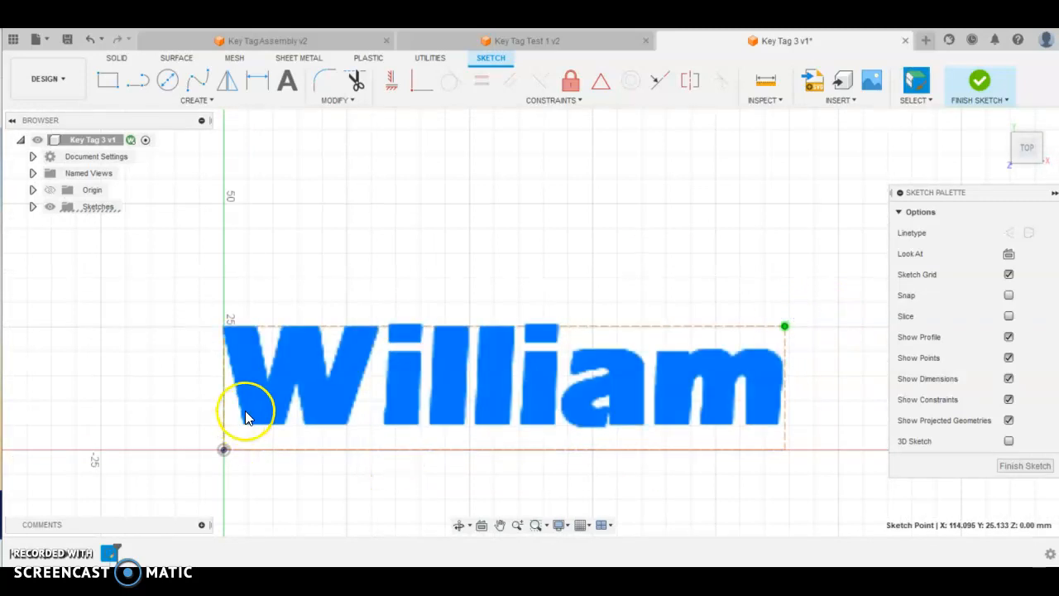
Tilt the text frame by its free lower corner, and level it with a Horizontal/Vertical constraint on the bottom edge.
{"action": "left_click", "coordinate": [256, 83]}
{"action": "mouse_move", "coordinate": [785, 451]}
{"action": "left_mouse_down"}
{"action": "mouse_move", "coordinate": [792, 431]}
{"action": "mouse_move", "coordinate": [756, 386]}
{"action": "mouse_move", "coordinate": [754, 421]}
{"action": "mouse_move", "coordinate": [754, 390]}
{"action": "mouse_move", "coordinate": [755, 401]}
{"action": "left_mouse_up"}
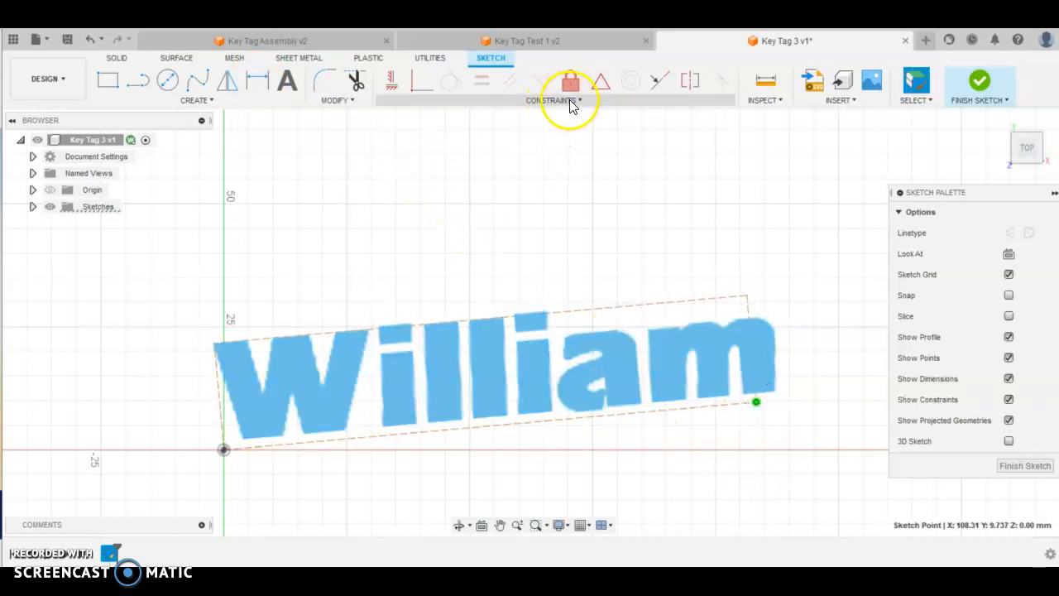
{"action": "left_click", "coordinate": [525, 105]}
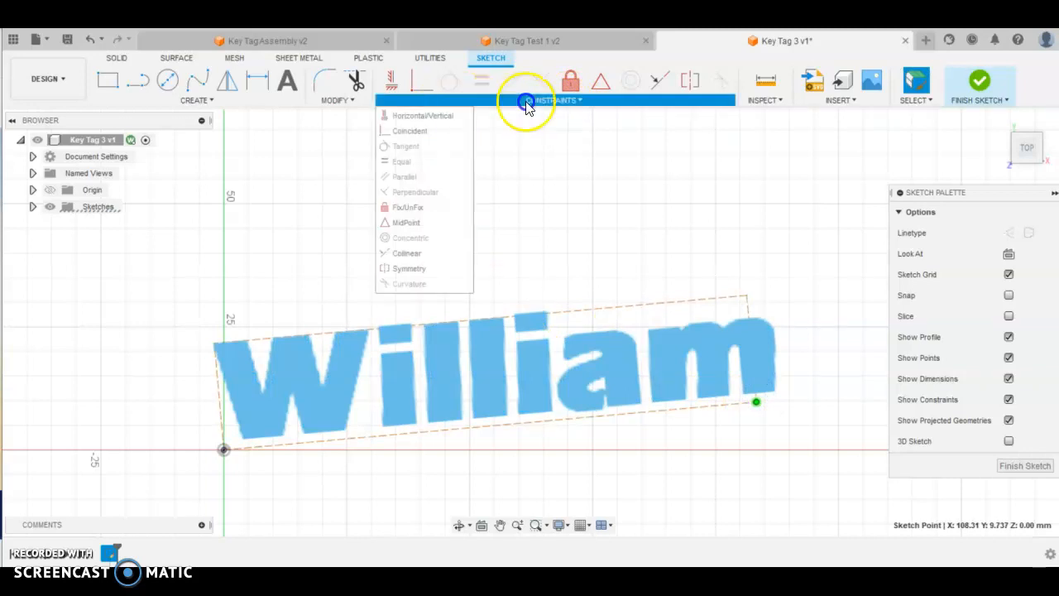
{"action": "left_click", "coordinate": [415, 117]}
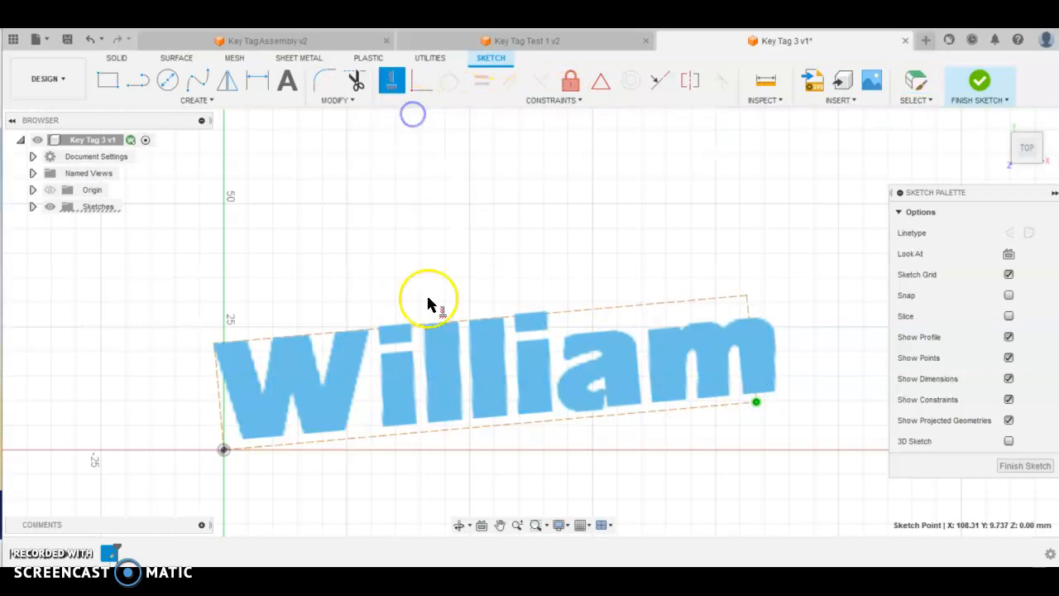
{"action": "left_click", "coordinate": [466, 429]}
{"action": "left_click", "coordinate": [472, 428]}
{"action": "left_click", "coordinate": [473, 432]}
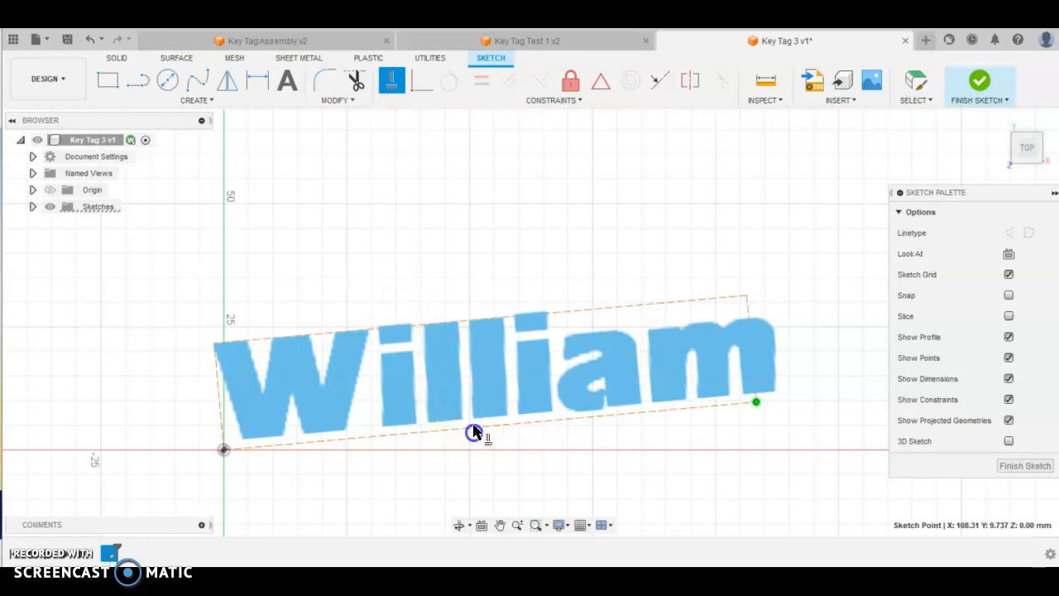
{"action": "left_click", "coordinate": [482, 438]}
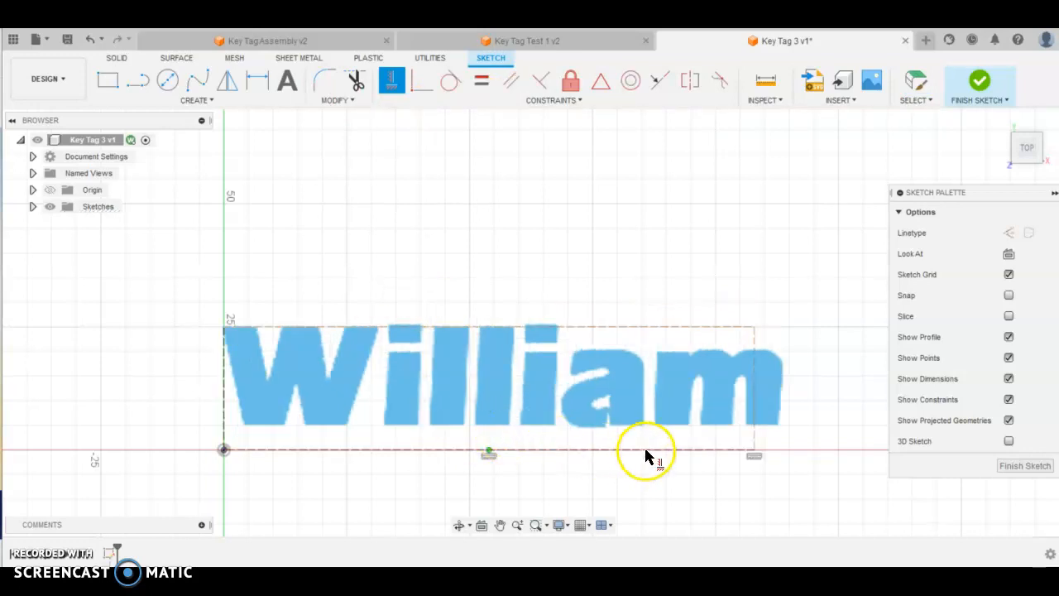
{"action": "key", "text": "Escape"}
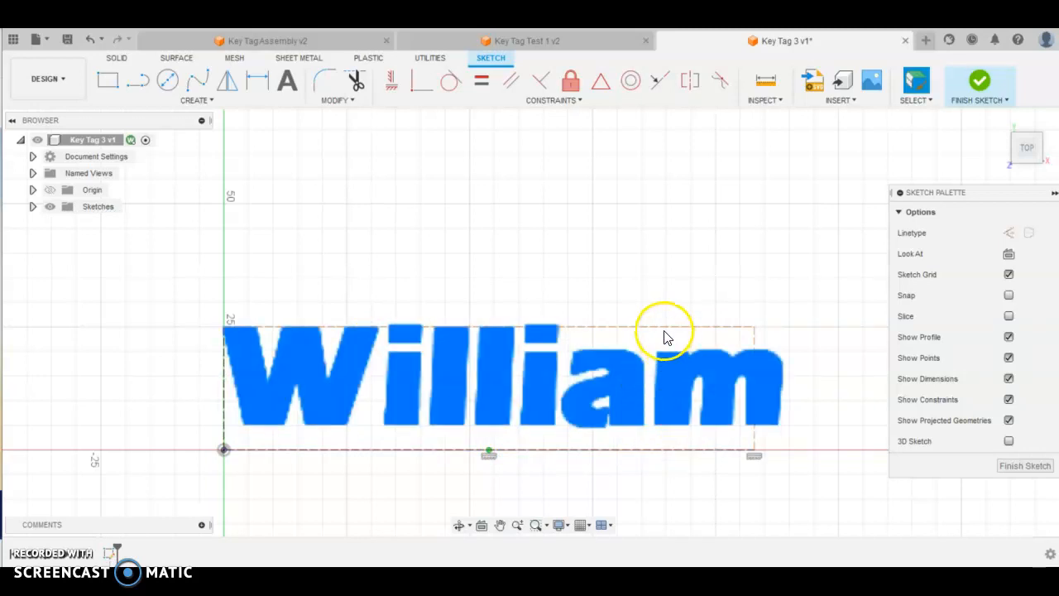
Fit the text frame around the lettering by moving its top and right edges, to about 115 mm wide and 20.5 mm high.
{"action": "left_click_drag", "start_coordinate": [662, 328], "coordinate": [664, 352]}
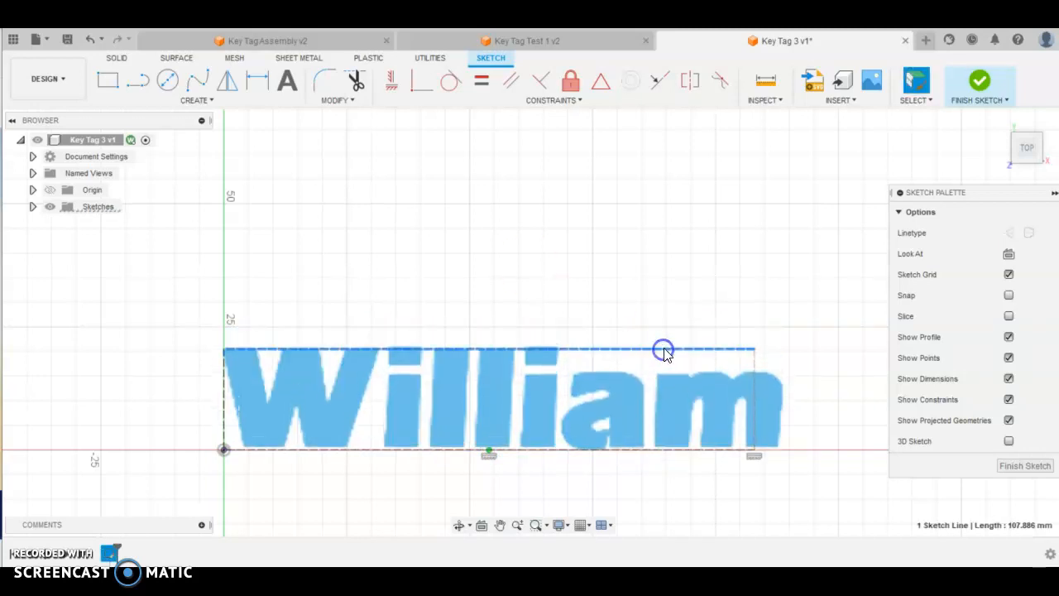
{"action": "left_click", "coordinate": [613, 205]}
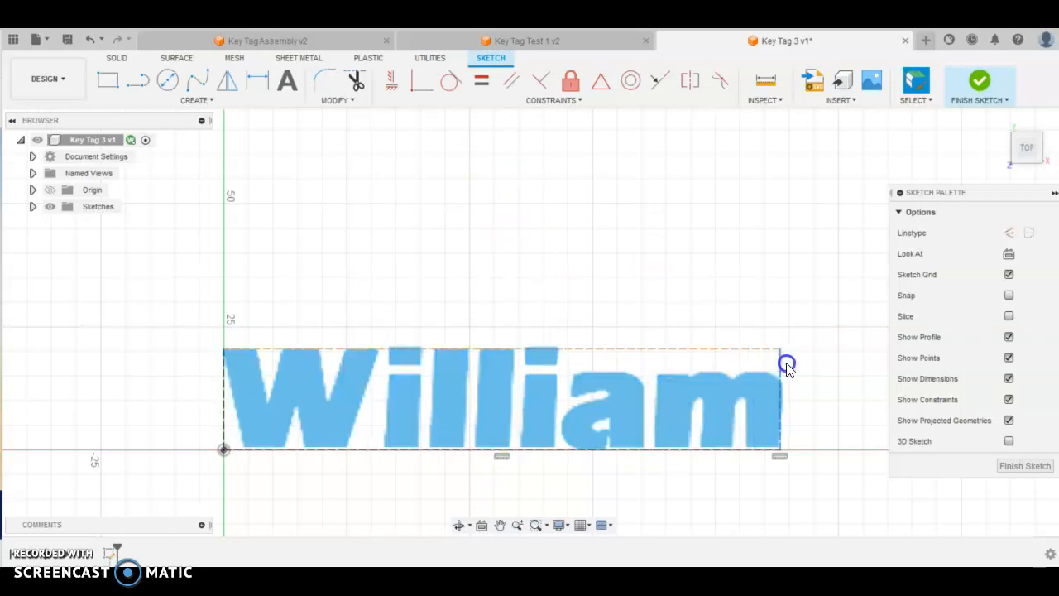
{"action": "left_click", "coordinate": [788, 367]}
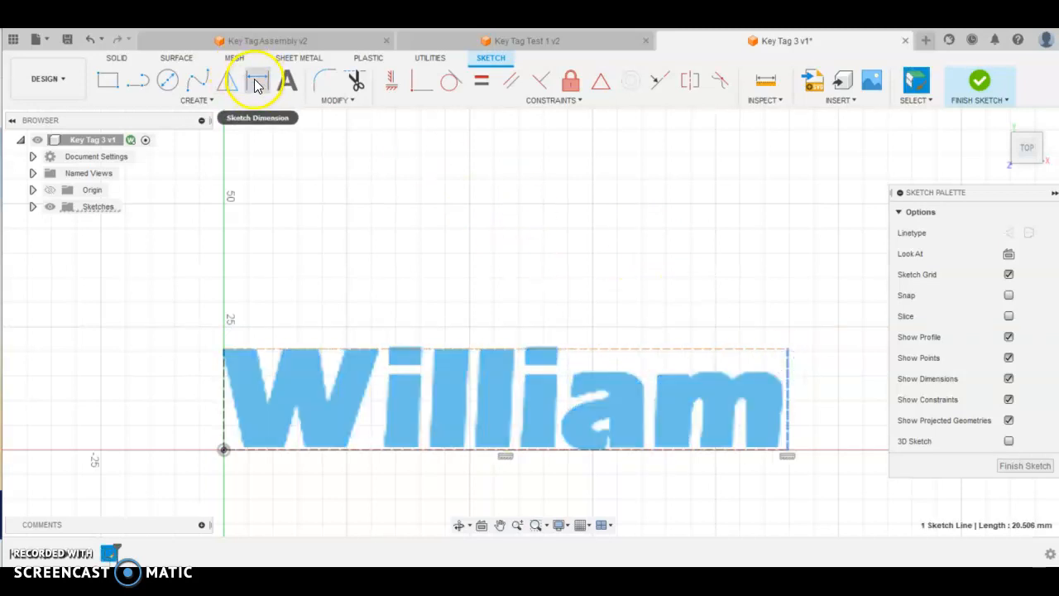
Dimension the text frame's width between its two vertical edges and set it to 100 mm.
{"action": "left_click", "coordinate": [257, 80]}
{"action": "left_click", "coordinate": [788, 394]}
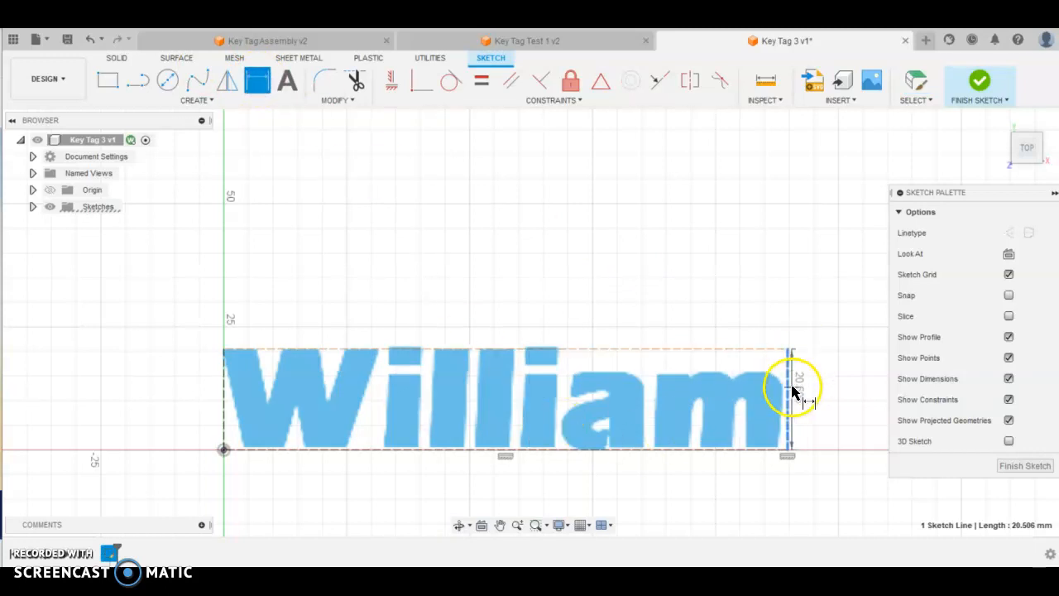
{"action": "left_click", "coordinate": [223, 395]}
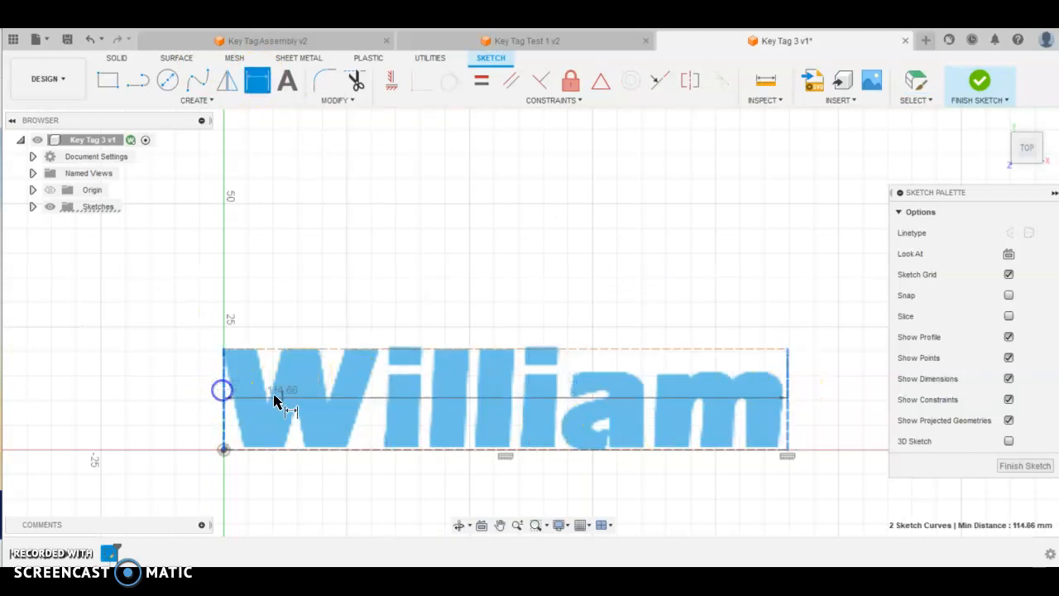
{"action": "left_click", "coordinate": [488, 319]}
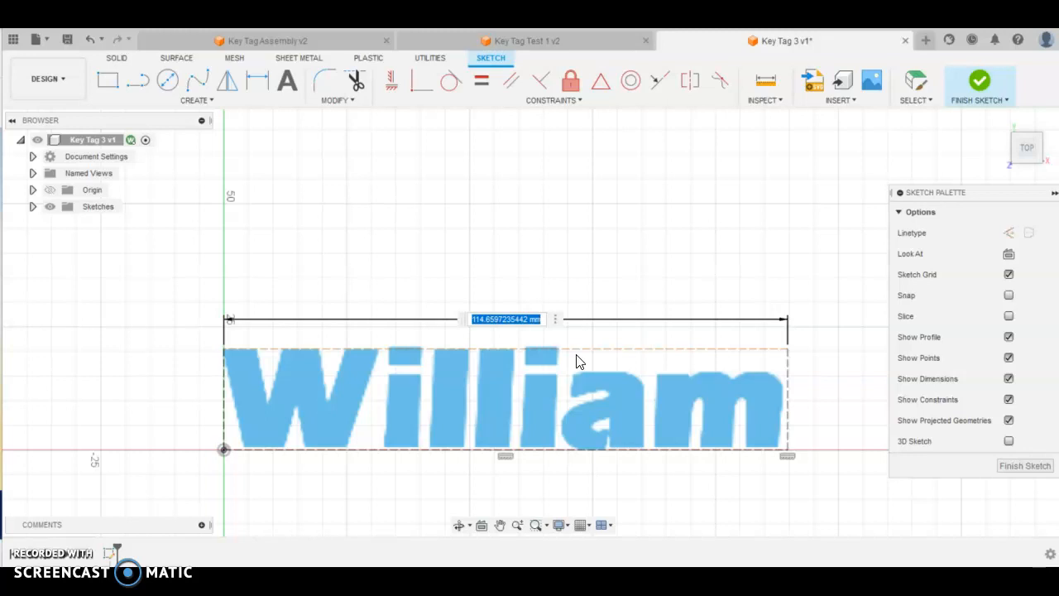
{"action": "type", "text": "100"}
{"action": "key", "text": "Return"}
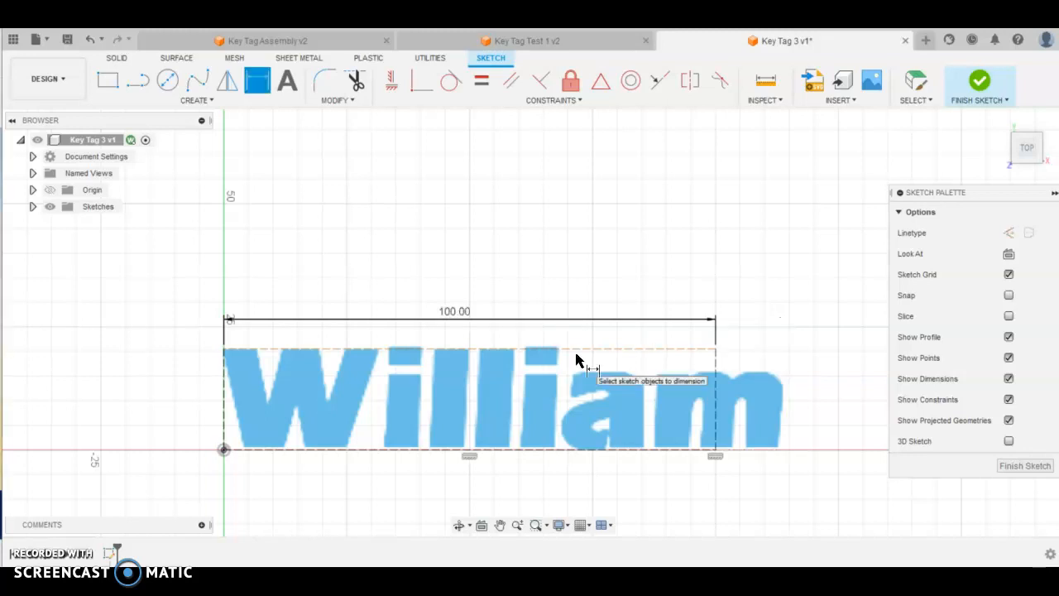
Dimension the text frame's left edge and set the height to 20 mm.
{"action": "left_click", "coordinate": [225, 377]}
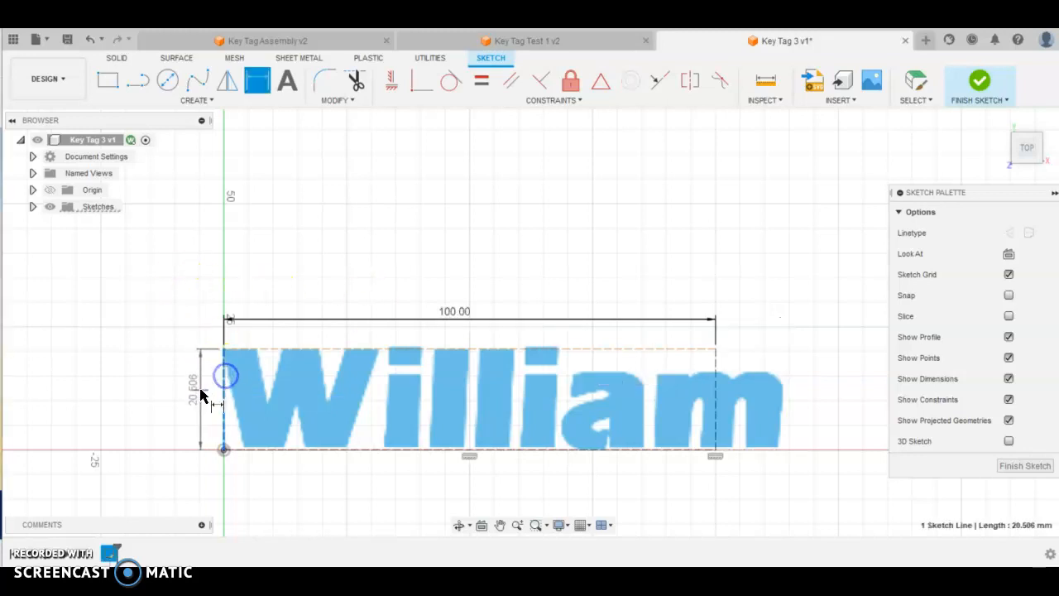
{"action": "left_click", "coordinate": [198, 389]}
{"action": "type", "text": "20"}
{"action": "key", "text": "Return"}
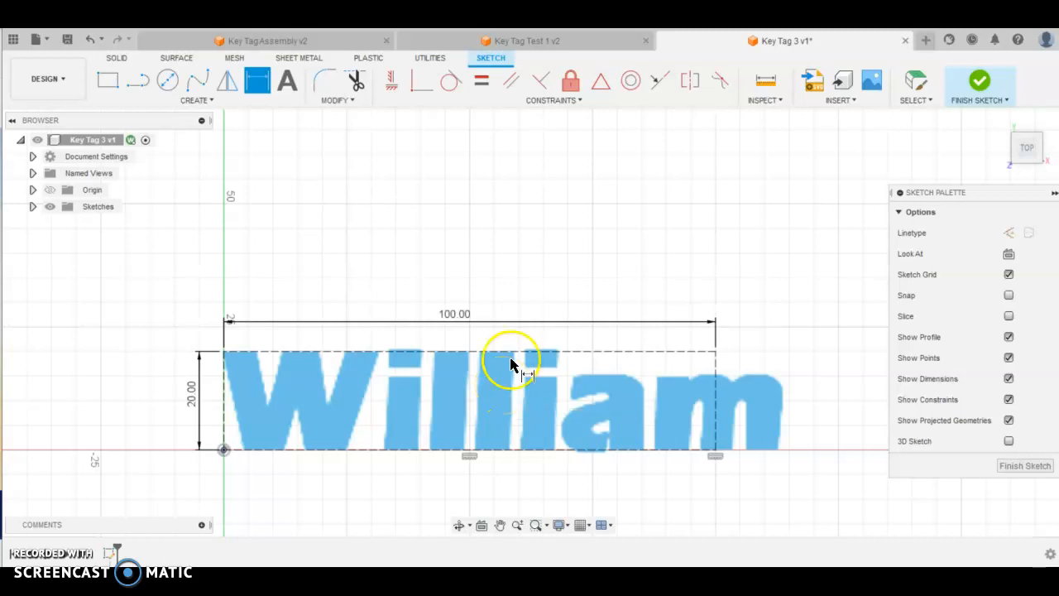
Leave the Dimension command and set the name text's height to 18 mm.
{"action": "right_click", "coordinate": [429, 474]}
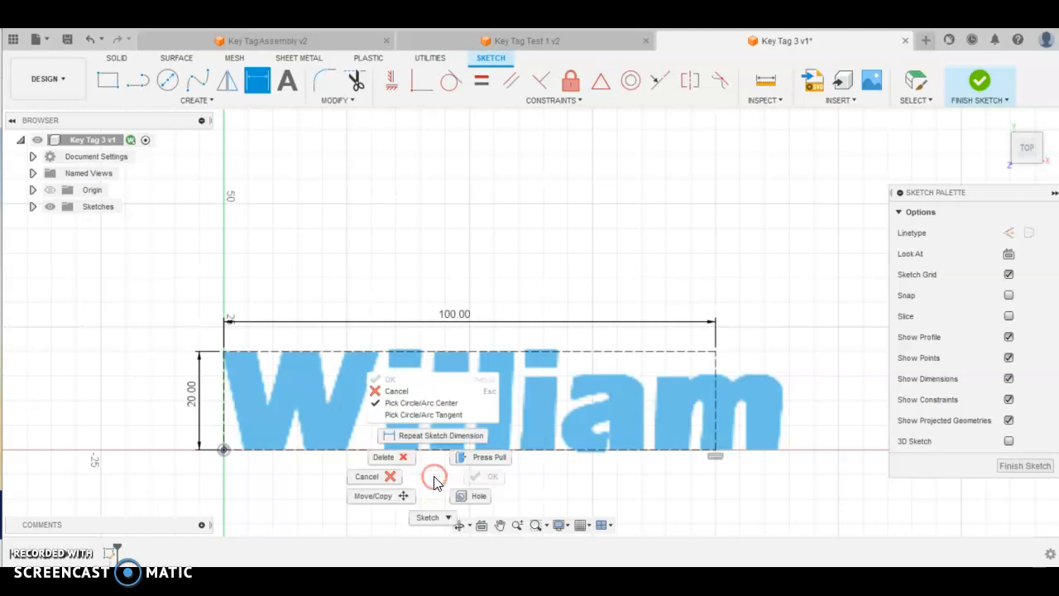
{"action": "left_click", "coordinate": [380, 487]}
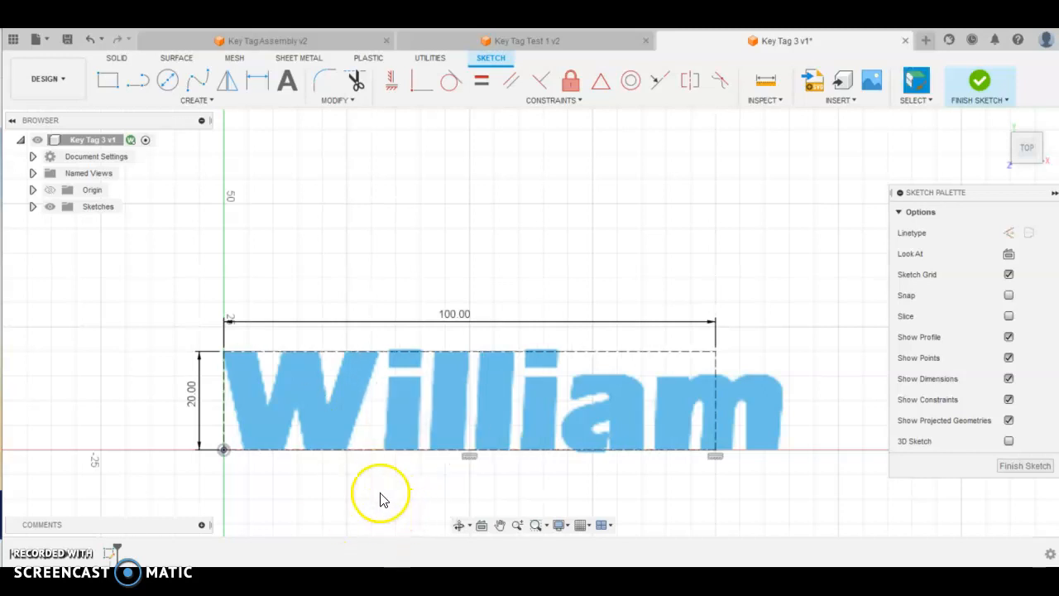
{"action": "left_click", "coordinate": [428, 422]}
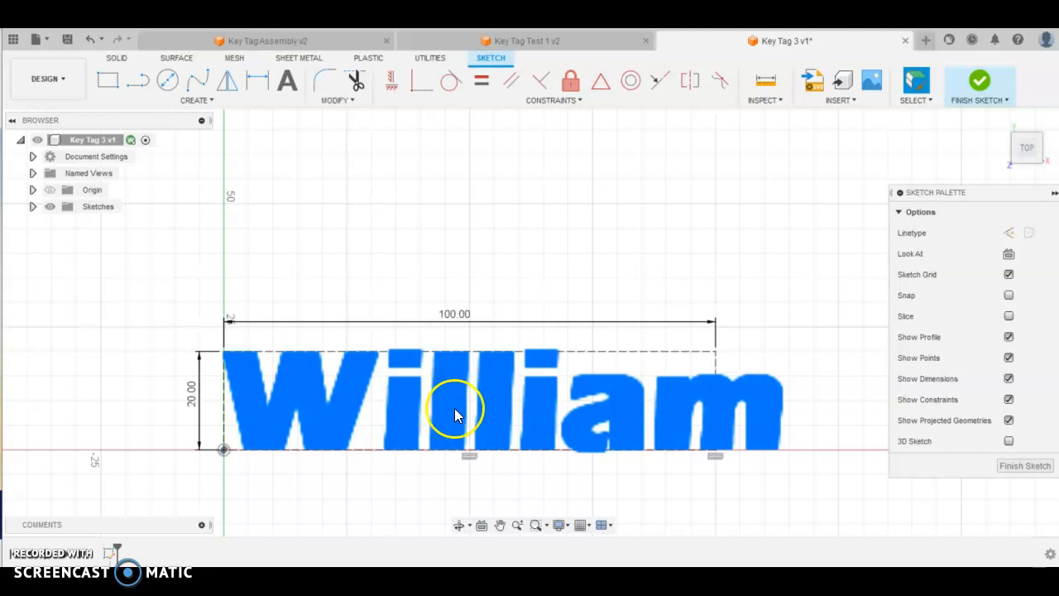
{"action": "double_click", "coordinate": [456, 396]}
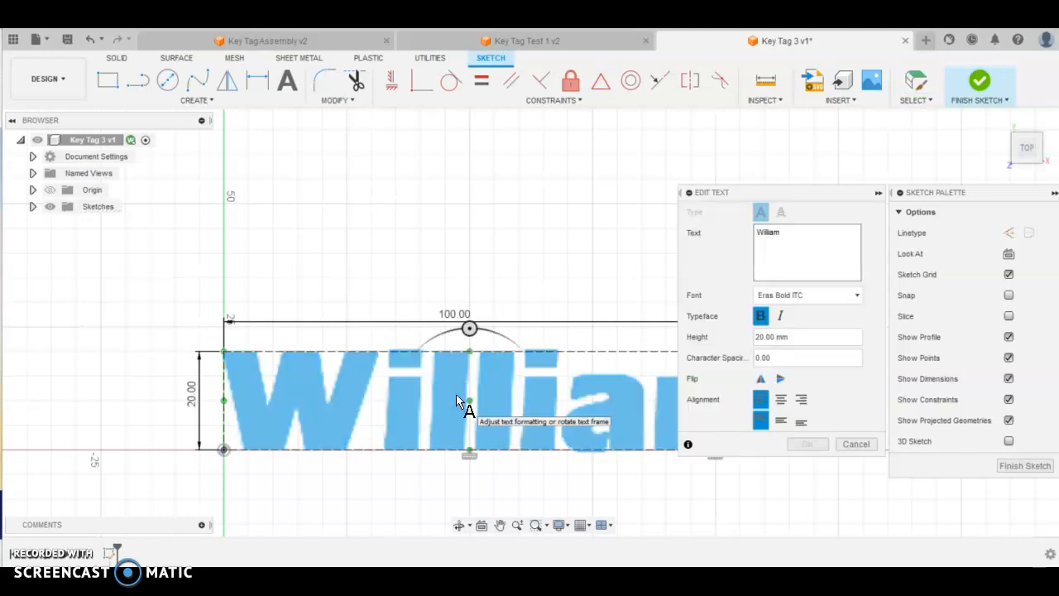
{"action": "left_click", "coordinate": [770, 233]}
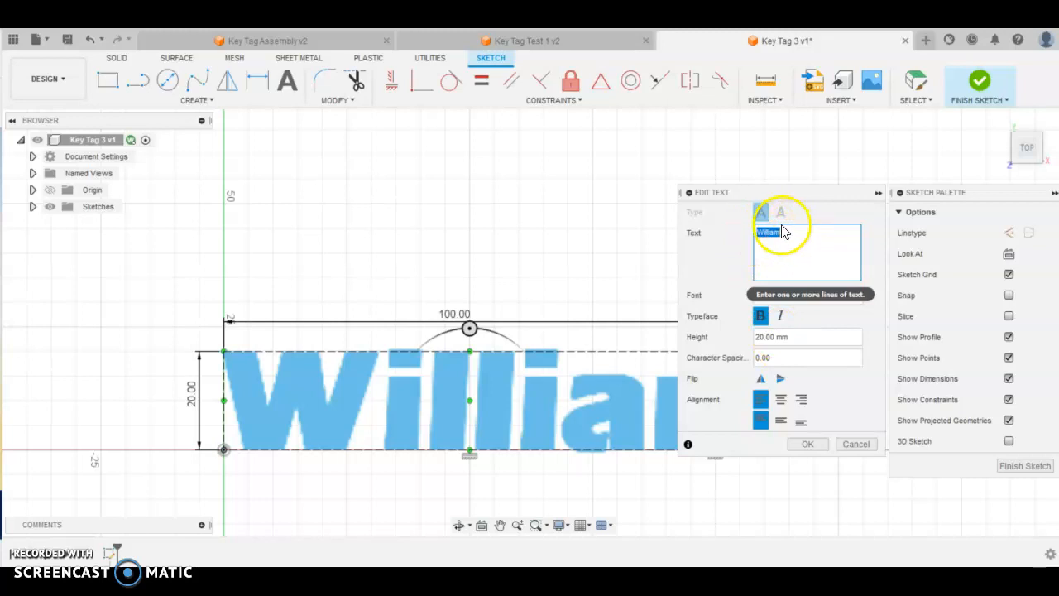
{"action": "left_click", "coordinate": [764, 338]}
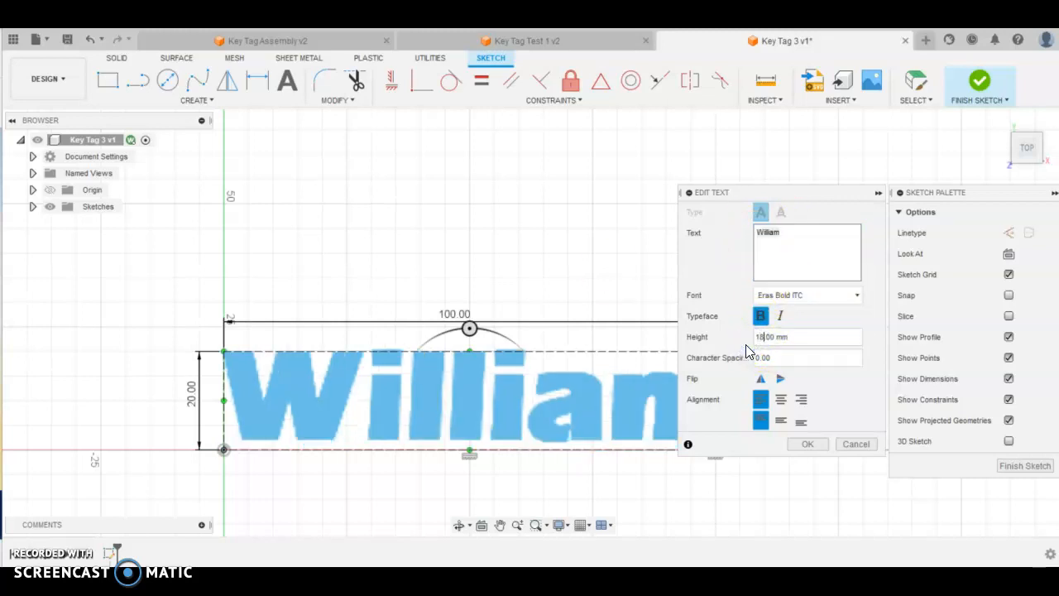
{"action": "key", "text": "Return"}
{"action": "left_click", "coordinate": [704, 317]}
{"action": "left_click", "coordinate": [734, 405]}
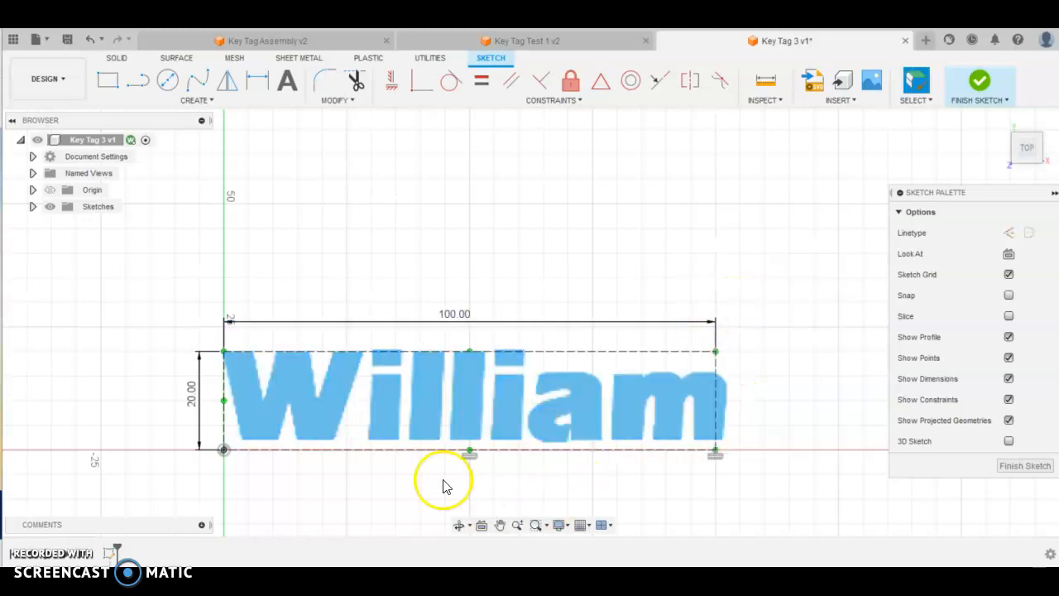
Reduce the name text's height further so the whole word fits inside the 100 mm wide frame, and finish the sketch.
{"action": "double_click", "coordinate": [459, 369]}
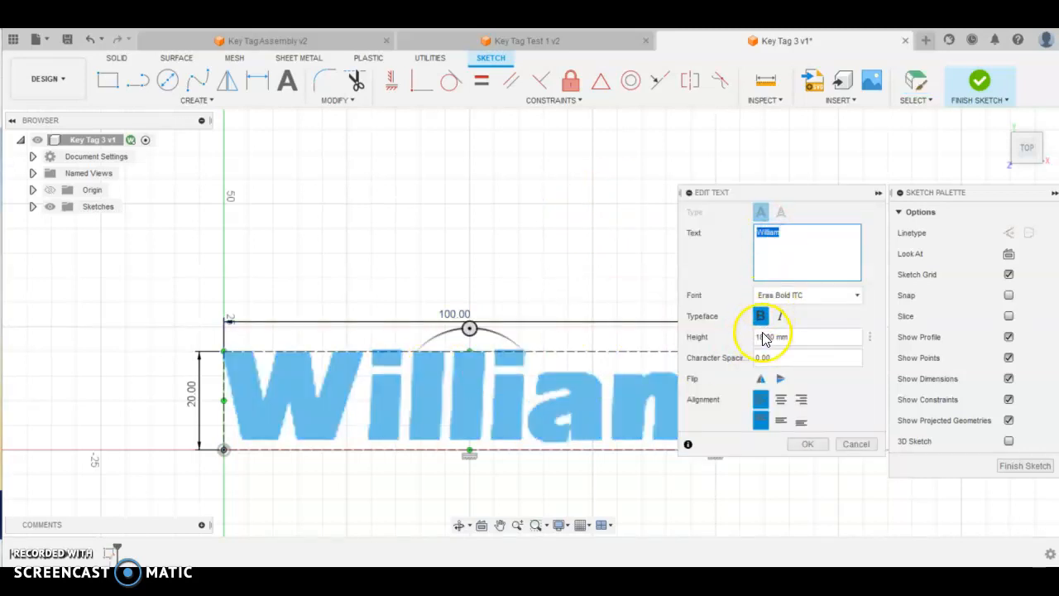
{"action": "left_click", "coordinate": [761, 337]}
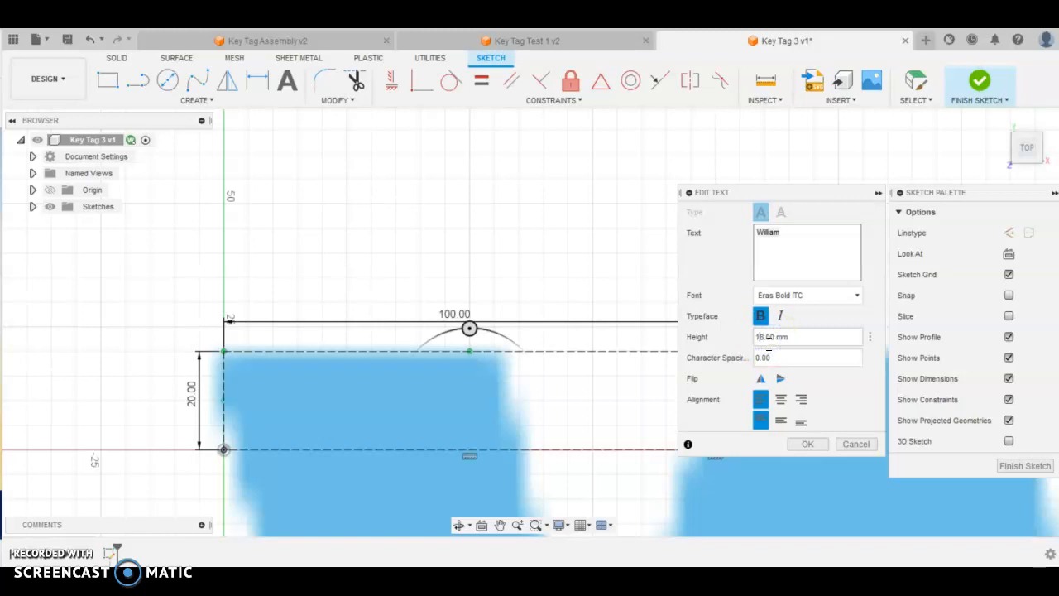
{"action": "key", "text": "Return"}
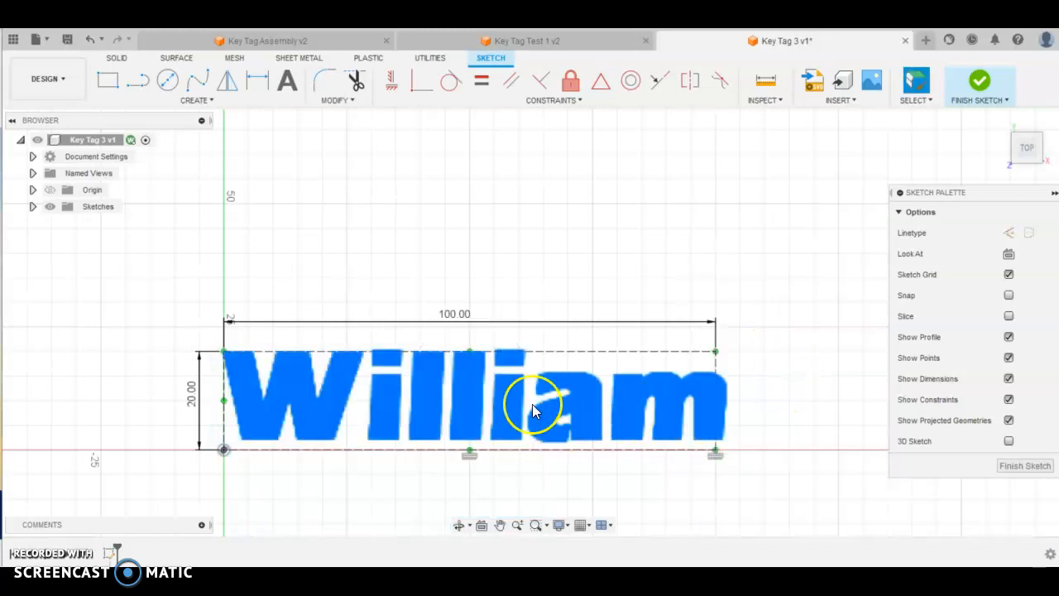
{"action": "double_click", "coordinate": [567, 412]}
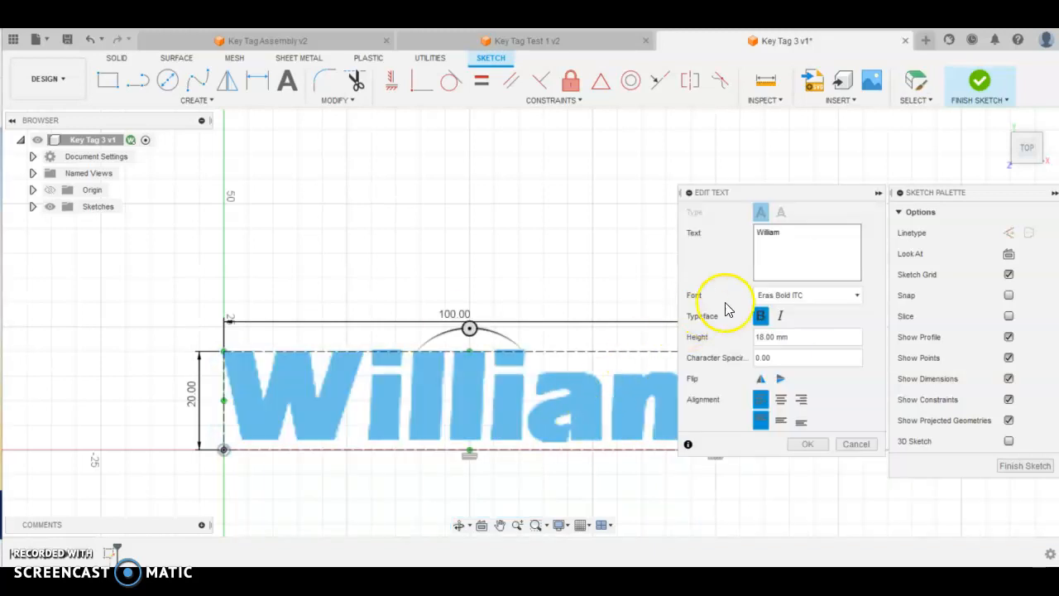
{"action": "left_click", "coordinate": [799, 235]}
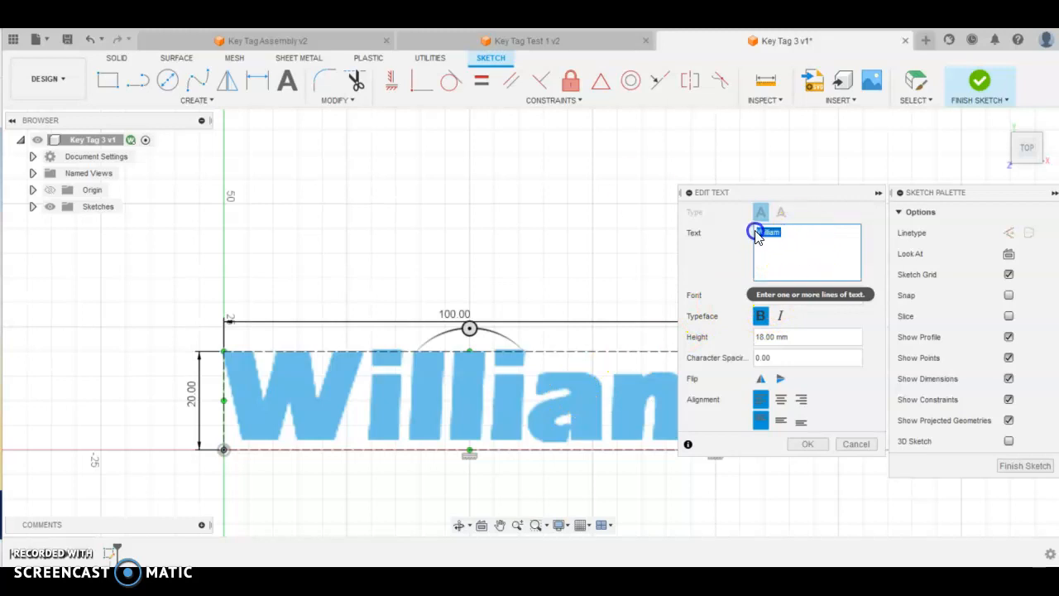
{"action": "left_click", "coordinate": [760, 338]}
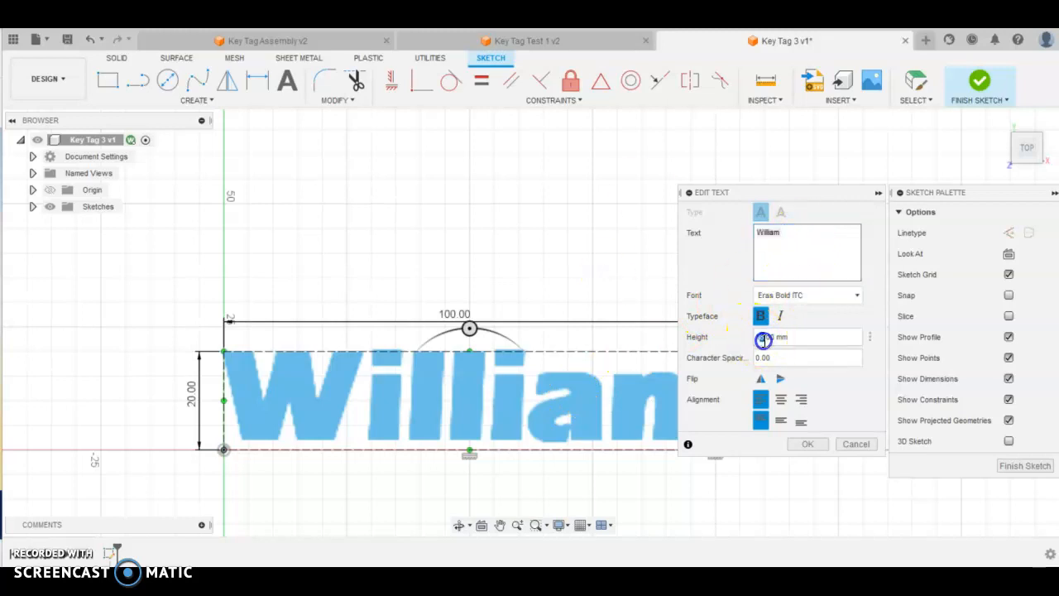
{"action": "left_click", "coordinate": [788, 241]}
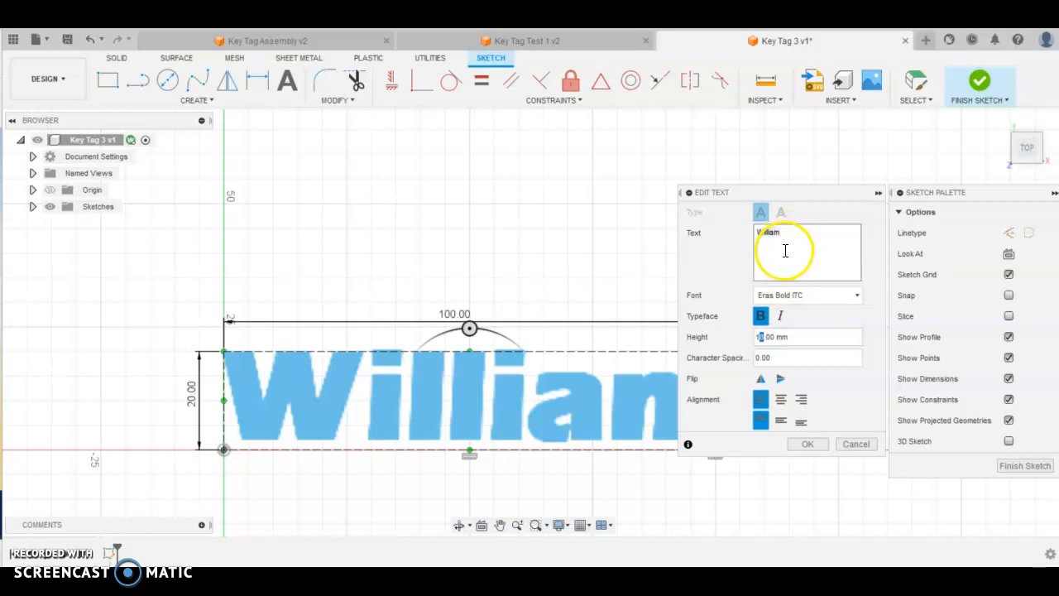
{"action": "key", "text": "Return"}
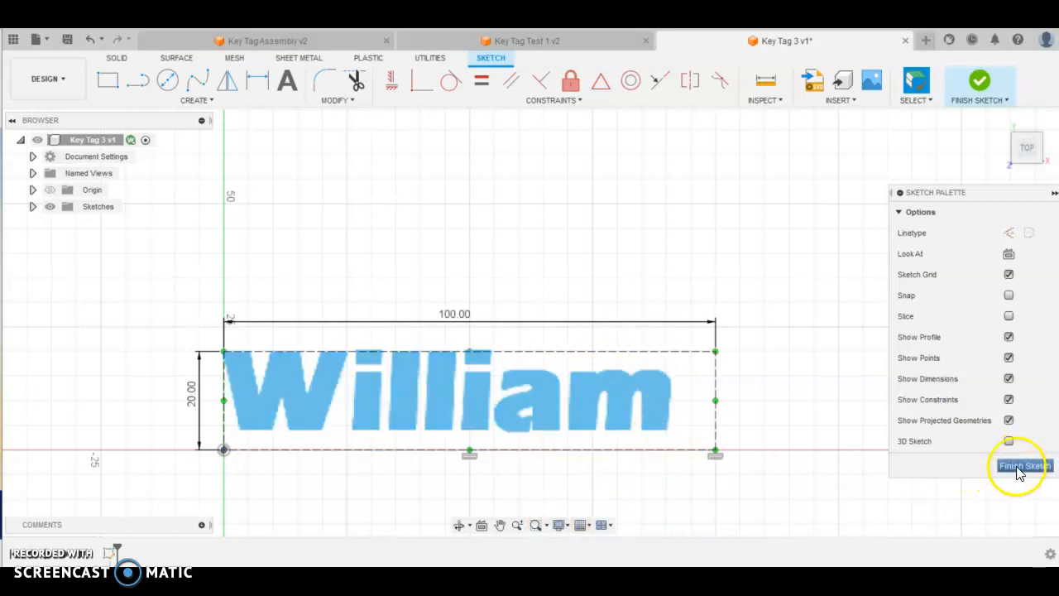
{"action": "left_click", "coordinate": [980, 83]}
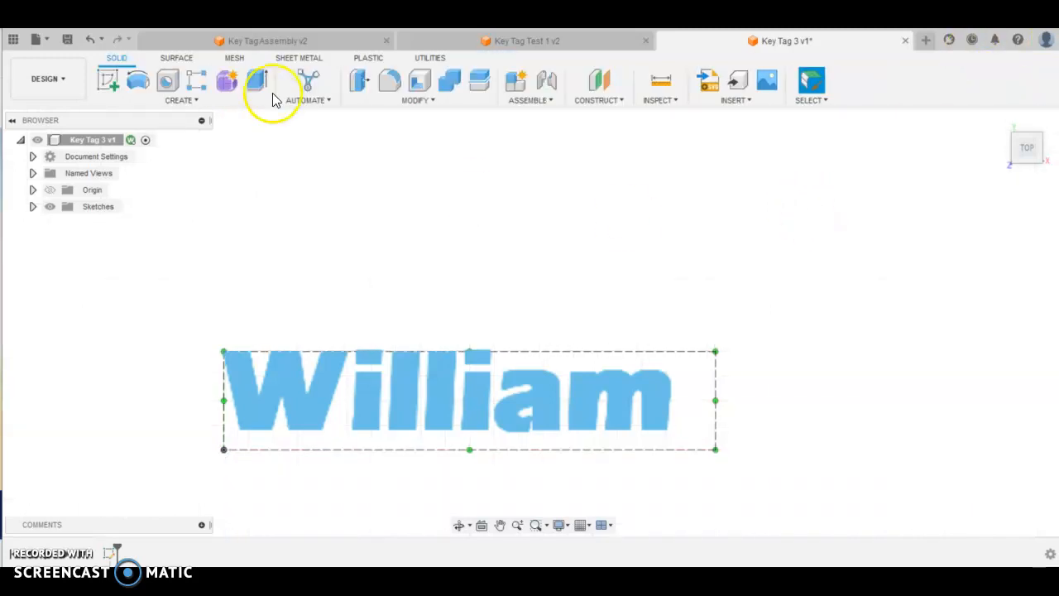
Extrude the name text 3 mm upward from the profile plane as a new body.
{"action": "left_click", "coordinate": [296, 406]}
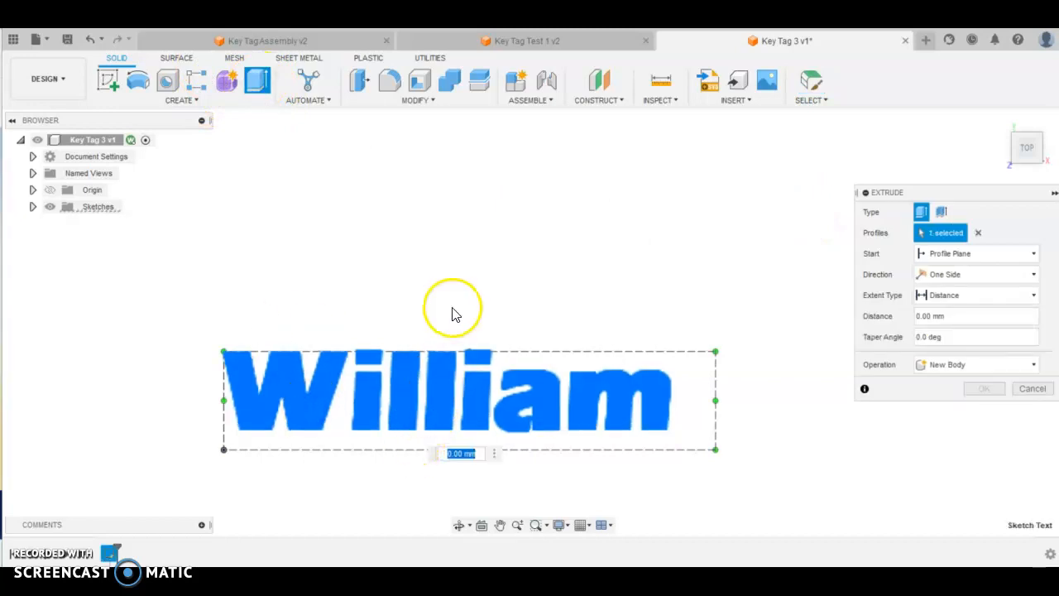
{"action": "middle_click_drag", "start_coordinate": [456, 309], "coordinate": [442, 255], "text": "shift"}
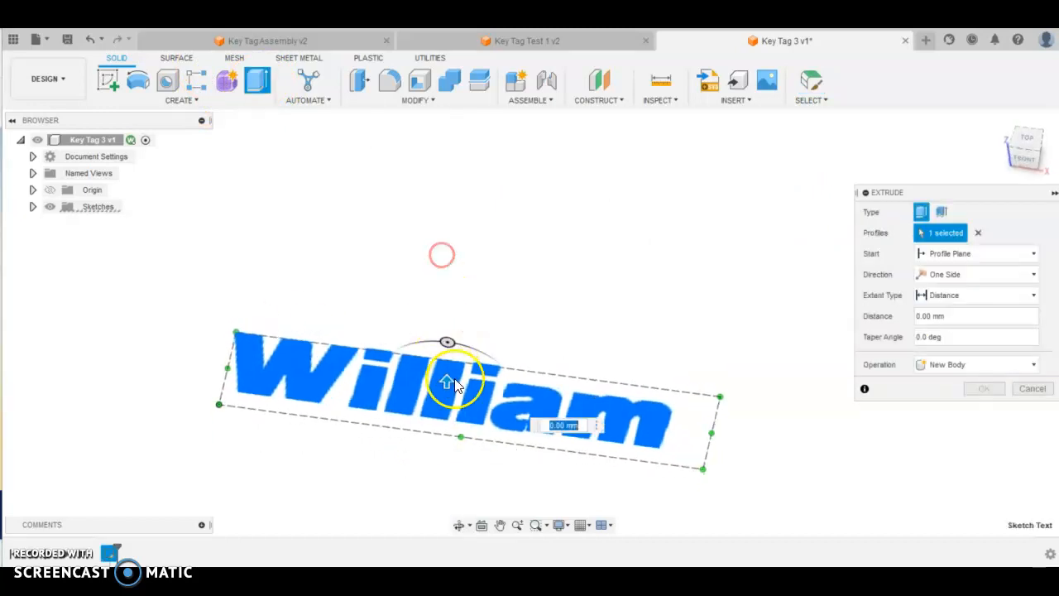
{"action": "left_click_drag", "start_coordinate": [446, 380], "coordinate": [447, 367]}
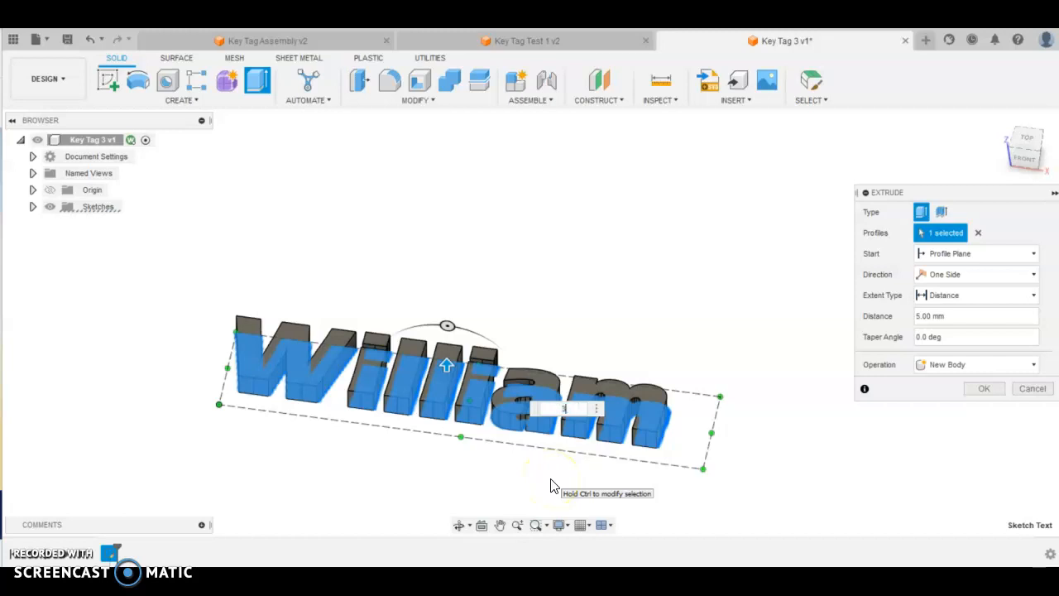
{"action": "type", "text": "3"}
{"action": "key", "text": "Return"}
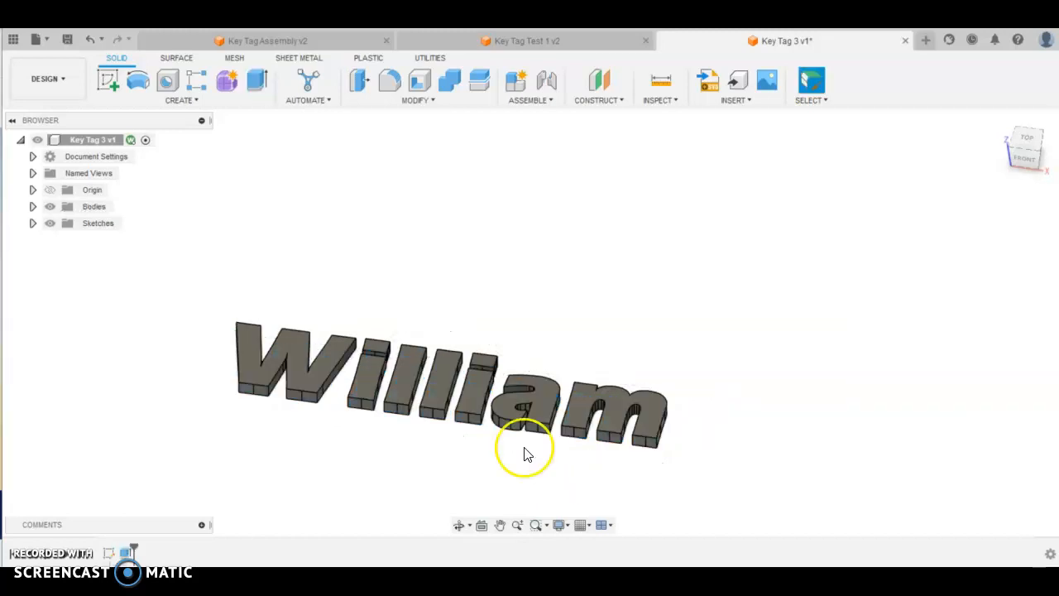
Start a new sketch on the horizontal origin plane and draw a two-point rectangle enclosing the extruded lettering.
{"action": "left_click", "coordinate": [1024, 143]}
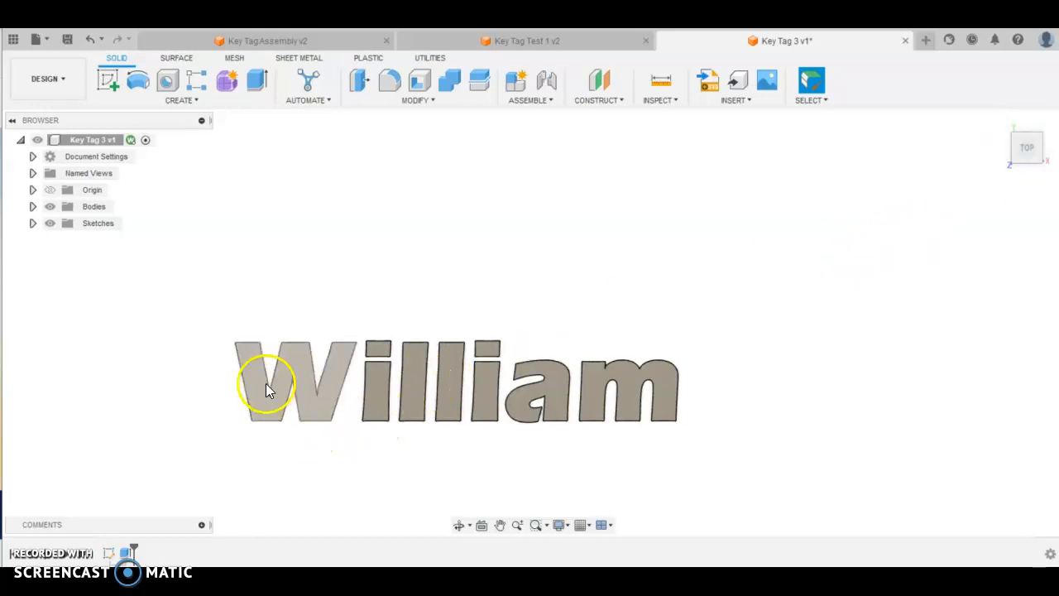
{"action": "left_click", "coordinate": [108, 80]}
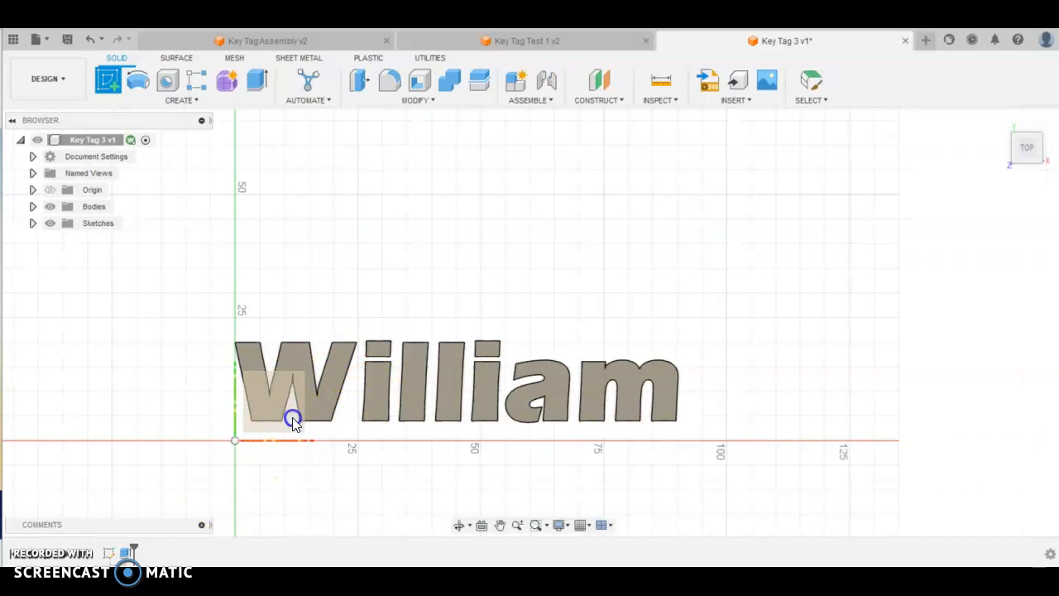
{"action": "left_click", "coordinate": [293, 418]}
{"action": "scroll", "coordinate": [555, 378], "scroll_direction": "up", "scroll_amount": 5}
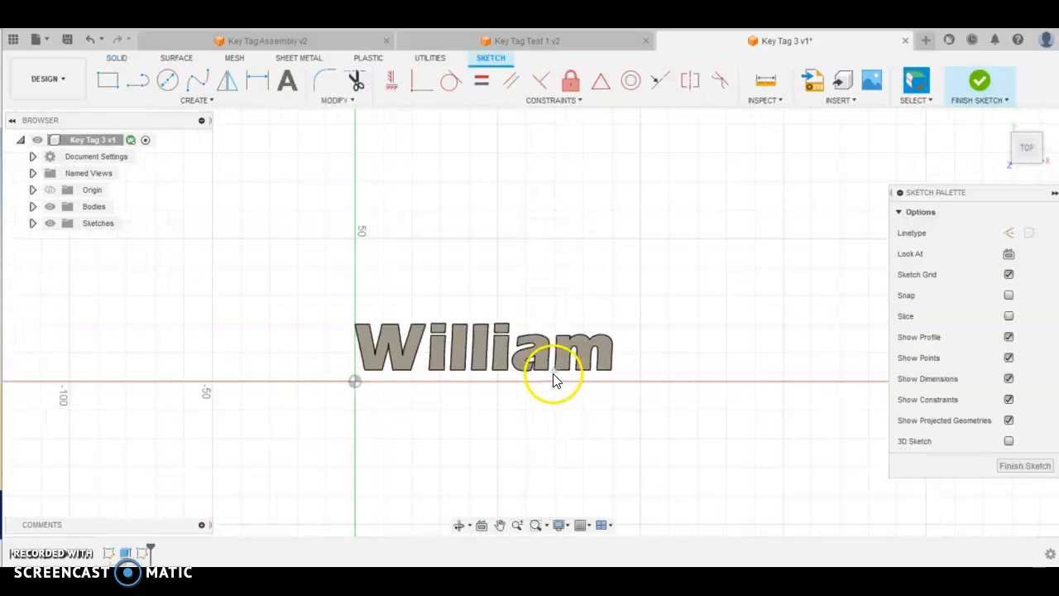
{"action": "scroll", "coordinate": [377, 357], "scroll_direction": "up", "scroll_amount": 1}
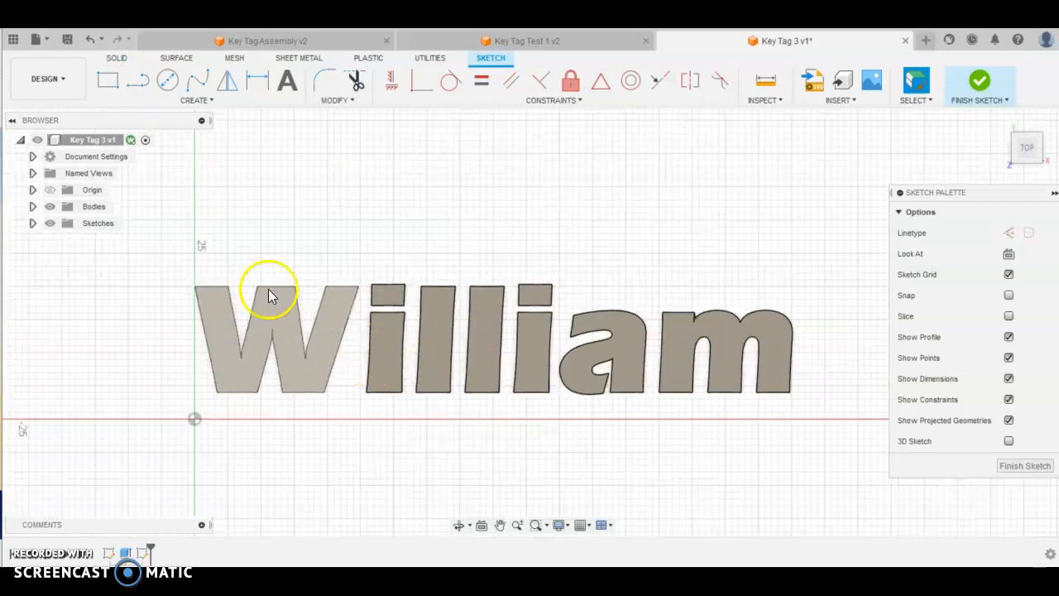
{"action": "left_click", "coordinate": [105, 85]}
{"action": "left_click", "coordinate": [185, 278]}
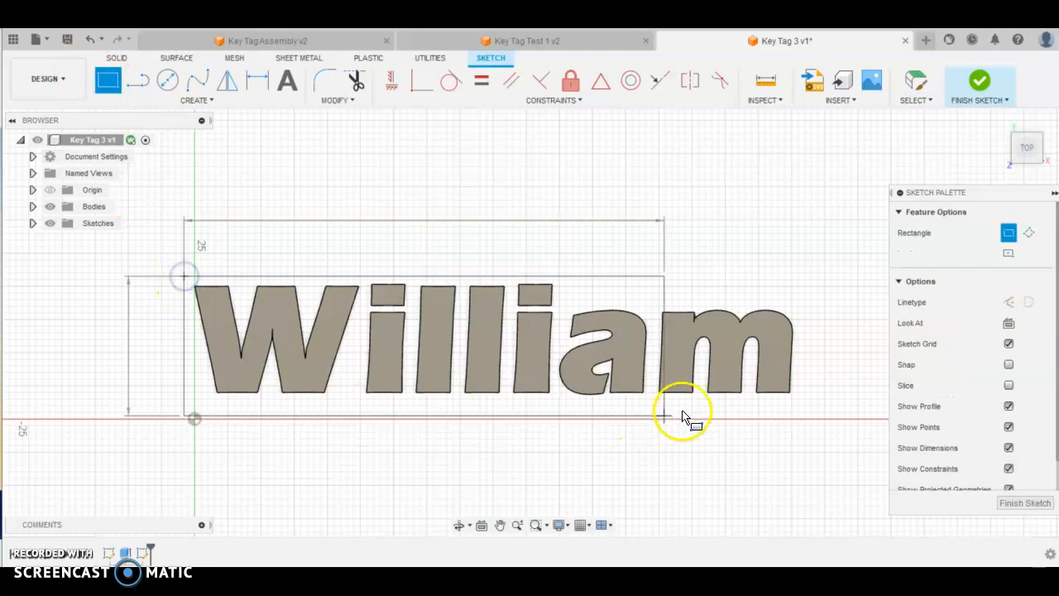
{"action": "left_click", "coordinate": [812, 411]}
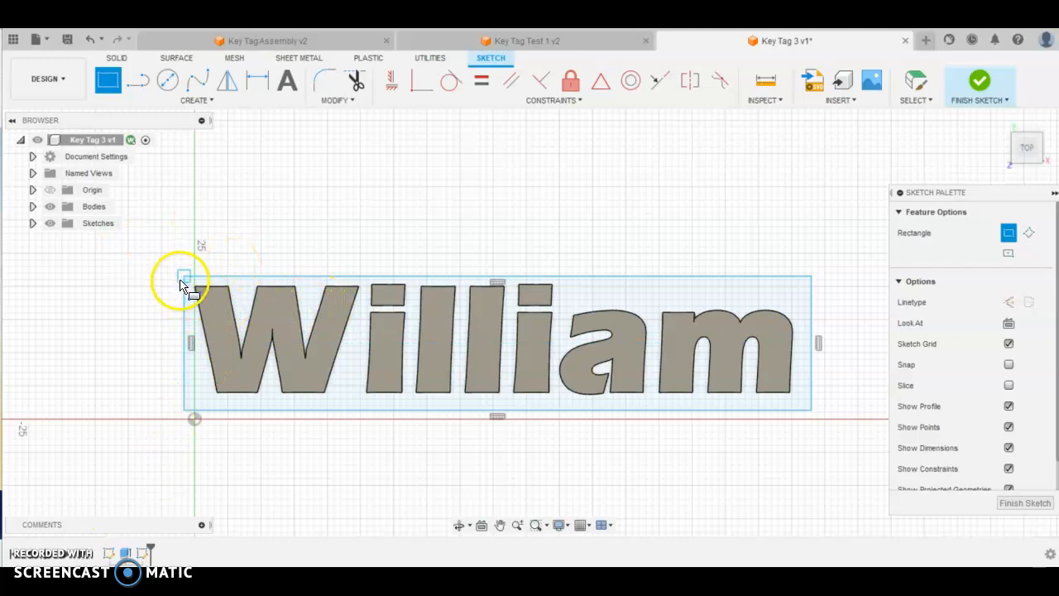
{"action": "left_click", "coordinate": [196, 210]}
{"action": "key", "text": "Escape"}
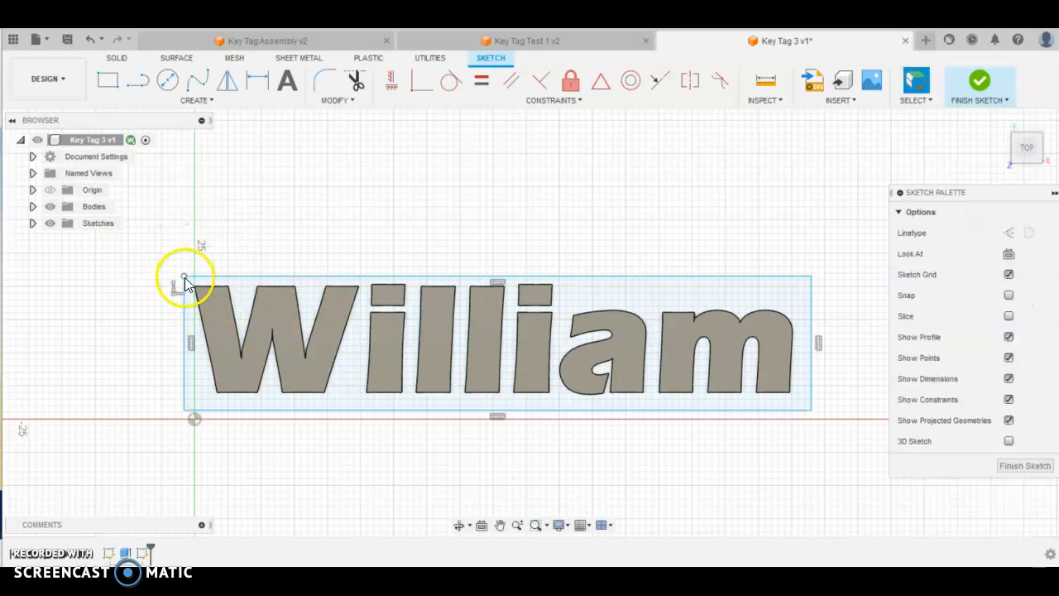
Adjust the rectangle's upper corners and lower-left corner to leave a margin around the lettering, making it about 95 mm wide and 20.5 mm high.
{"action": "left_click_drag", "start_coordinate": [185, 280], "coordinate": [180, 269]}
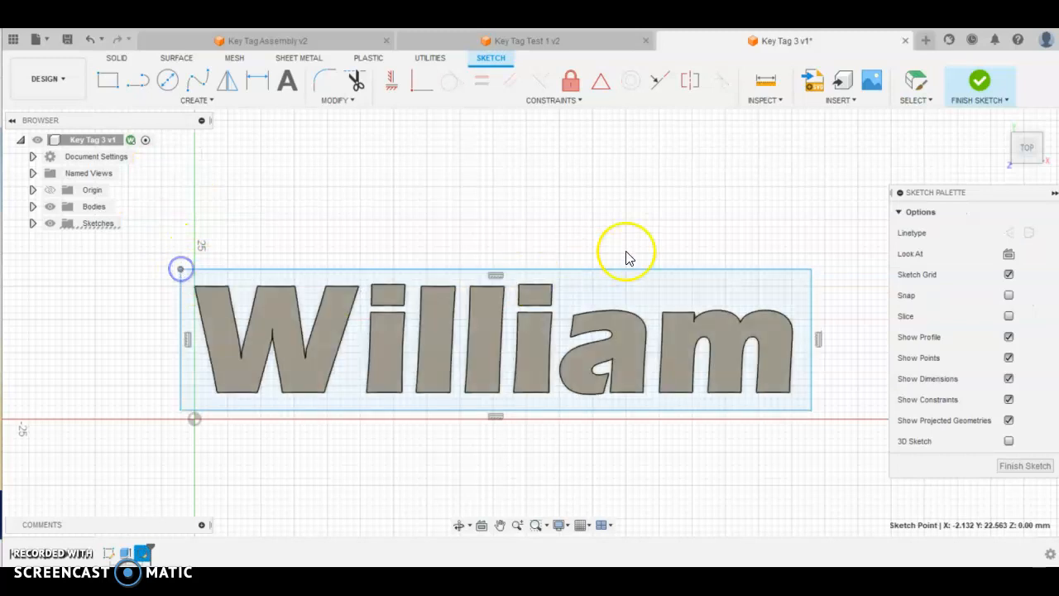
{"action": "mouse_move", "coordinate": [810, 269]}
{"action": "left_mouse_down"}
{"action": "mouse_move", "coordinate": [818, 262]}
{"action": "mouse_move", "coordinate": [806, 274]}
{"action": "left_mouse_up"}
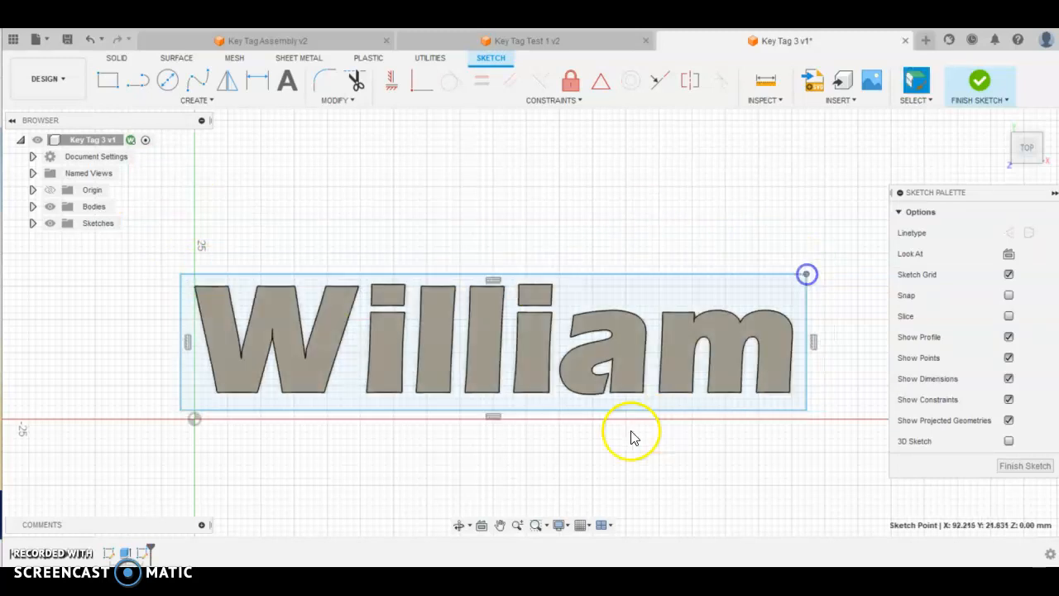
{"action": "left_click_drag", "start_coordinate": [182, 411], "coordinate": [177, 410]}
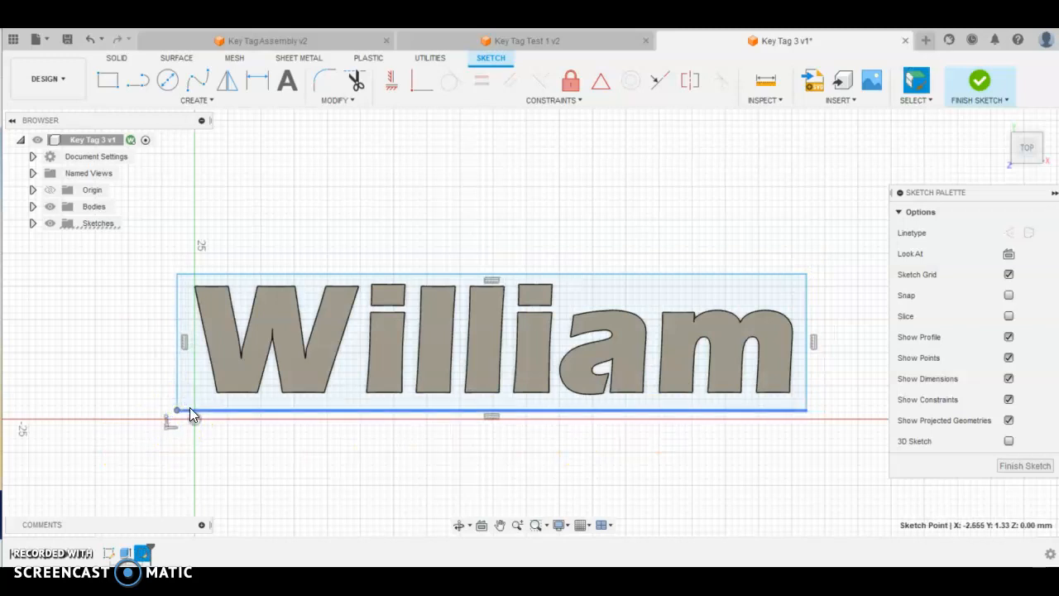
Dimension the gap between the rectangle's left edge and the first letter's top-left corner, and set it to 2 mm.
{"action": "key", "text": "d"}
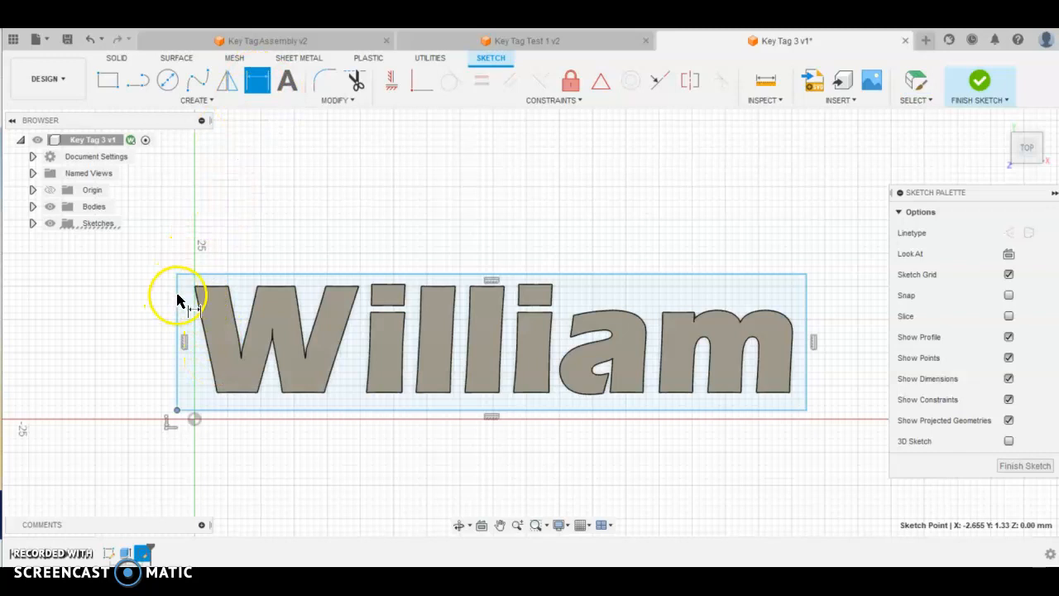
{"action": "left_click", "coordinate": [159, 235]}
{"action": "left_click", "coordinate": [197, 289]}
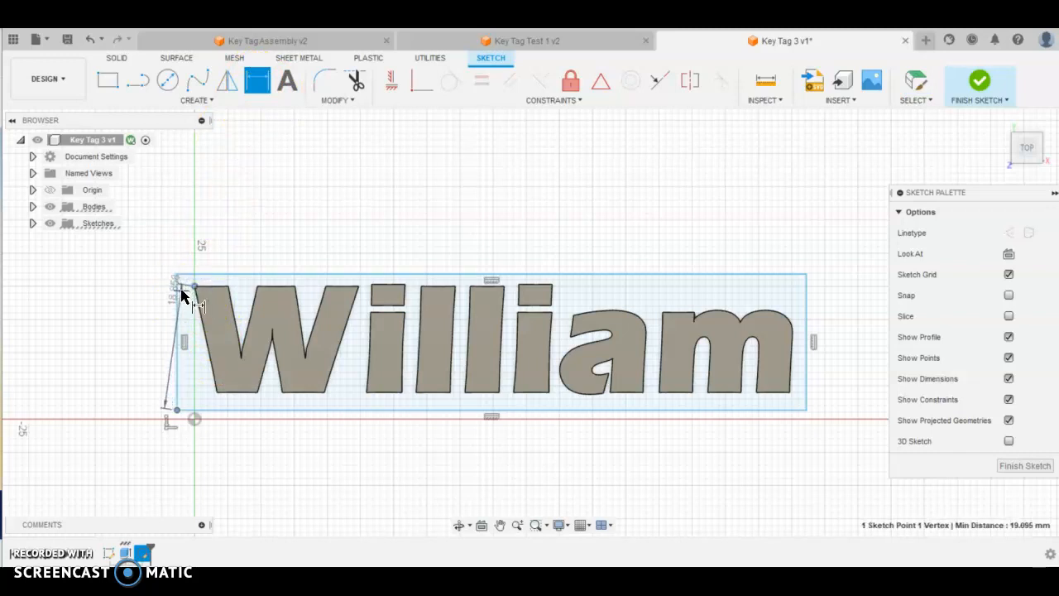
{"action": "left_click", "coordinate": [180, 293]}
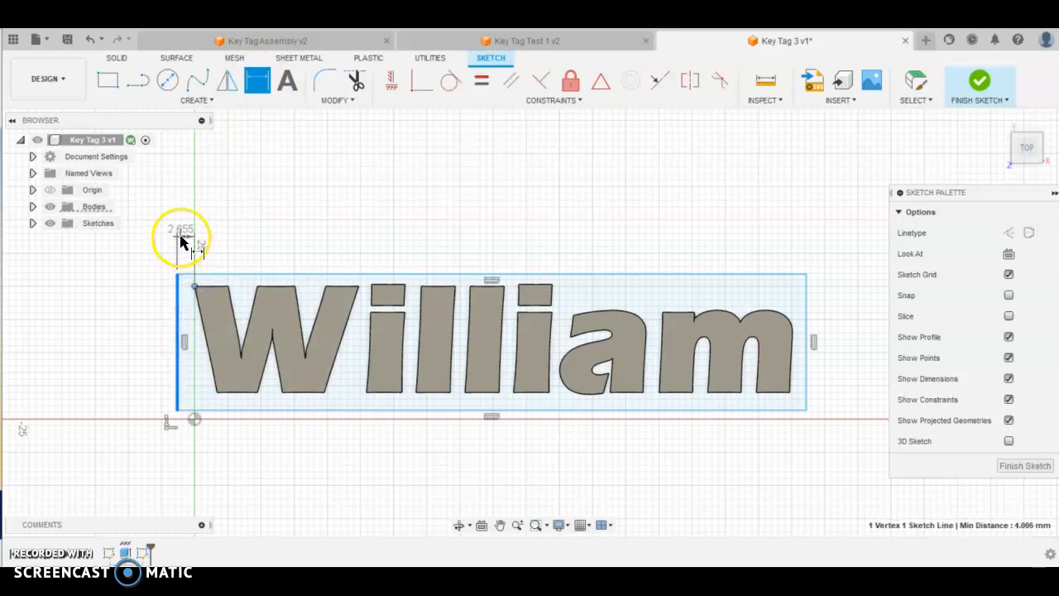
{"action": "left_click", "coordinate": [180, 239]}
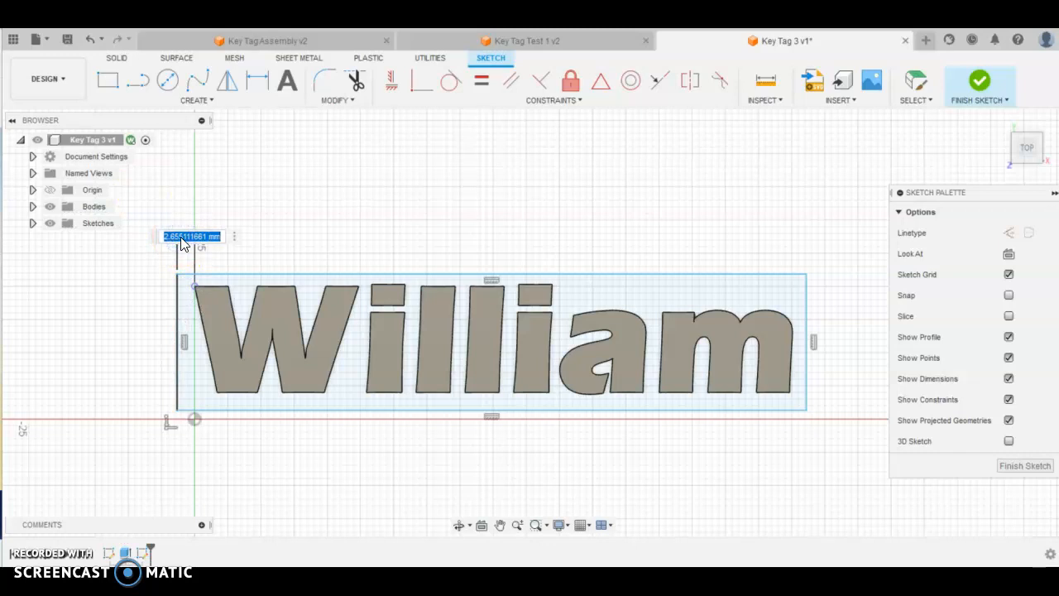
{"action": "key", "text": "Return"}
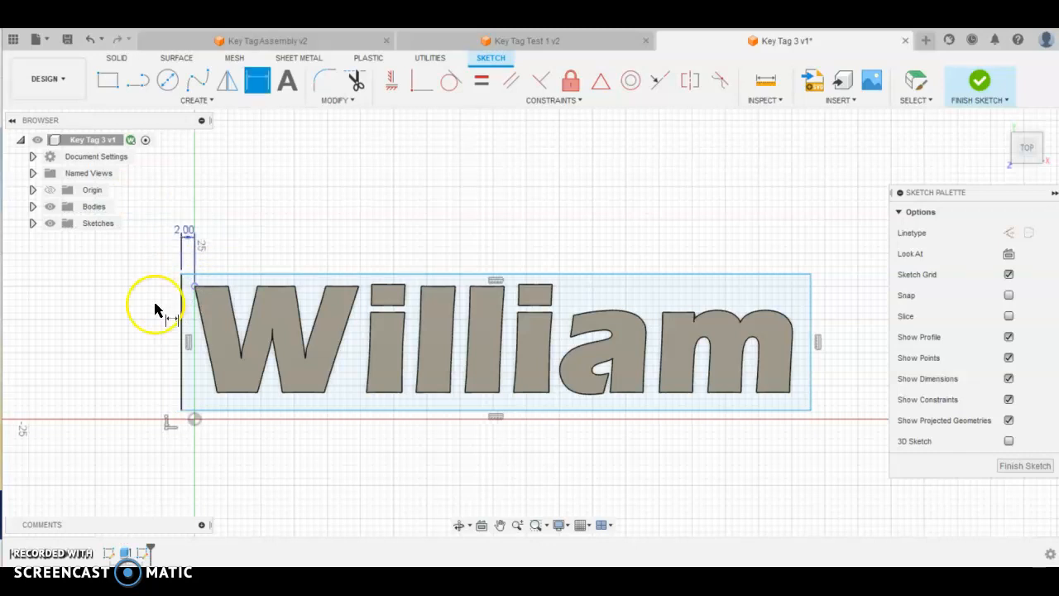
Dimension the gap between the rectangle's top edge and the first letter's top-left corner, and set it to 2 mm.
{"action": "scroll", "coordinate": [164, 303], "scroll_direction": "up", "scroll_amount": 5}
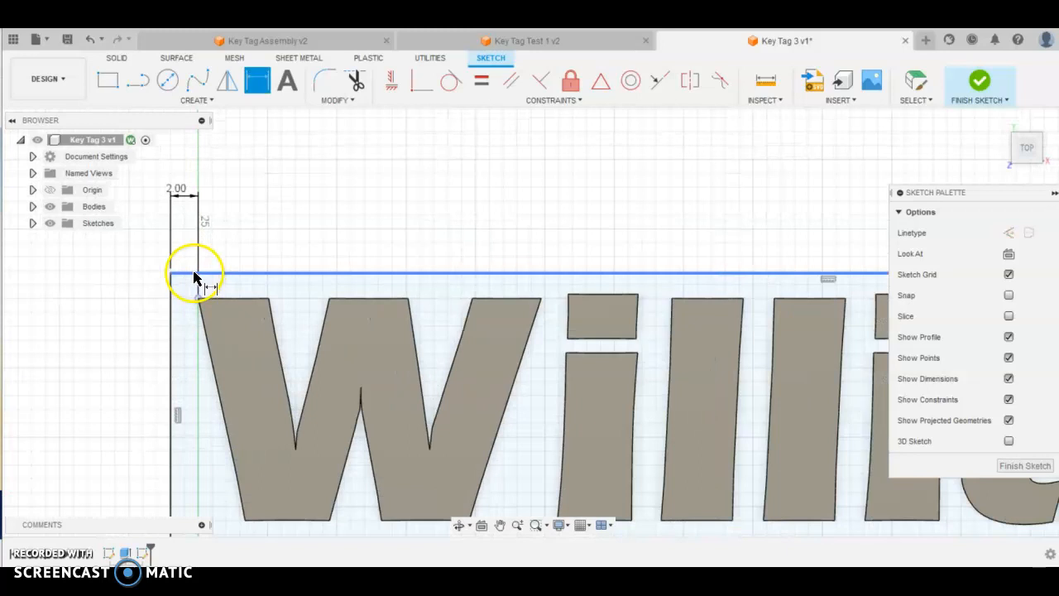
{"action": "scroll", "coordinate": [191, 294], "scroll_direction": "up", "scroll_amount": 2}
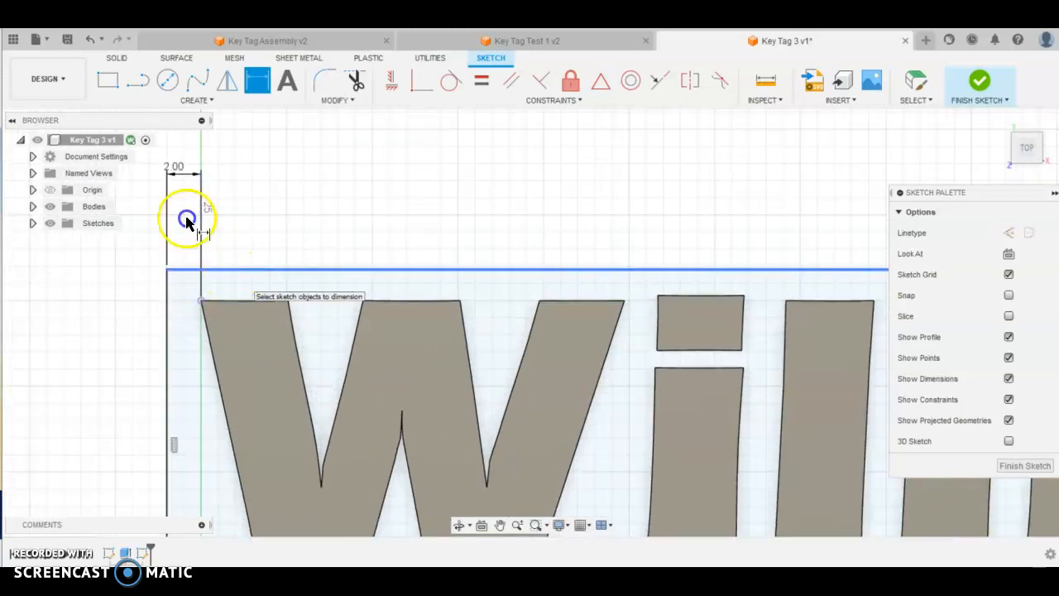
{"action": "left_click", "coordinate": [236, 302]}
{"action": "left_click", "coordinate": [202, 301]}
{"action": "left_click", "coordinate": [110, 288]}
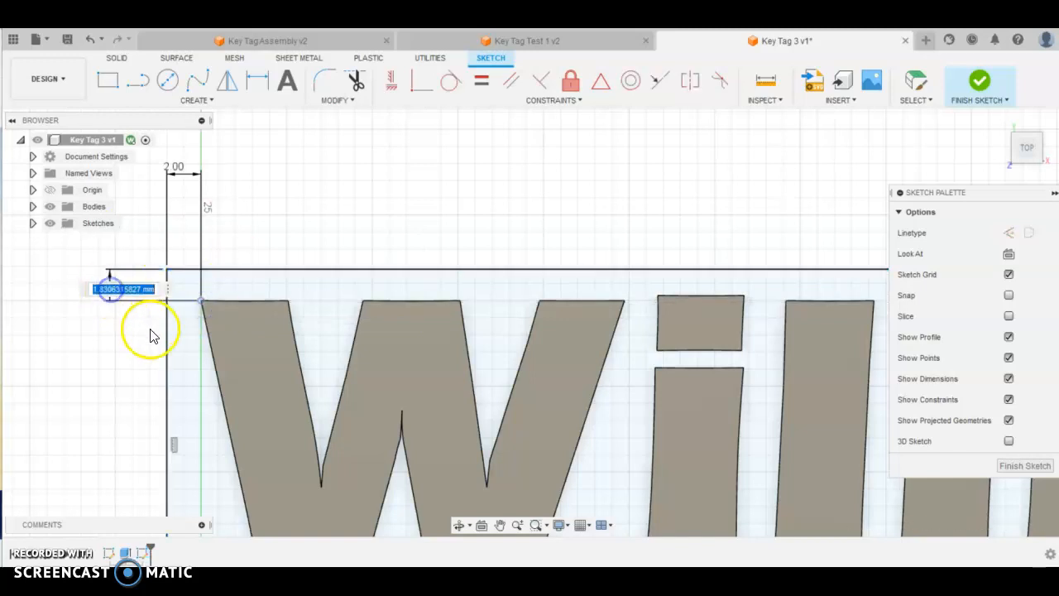
{"action": "key", "text": "Return"}
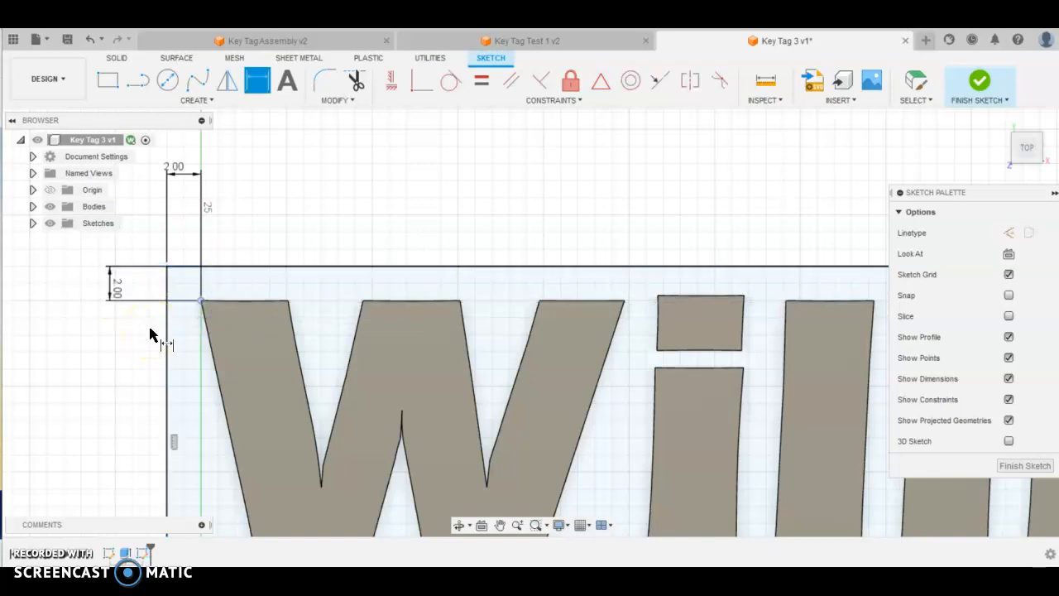
Adjust the rectangle's lower-left corner, then dimension the gap between its bottom edge and the first letter's lower-left corner as 2 mm.
{"action": "scroll", "coordinate": [151, 334], "scroll_direction": "down", "scroll_amount": 2}
{"action": "scroll", "coordinate": [192, 318], "scroll_direction": "up", "scroll_amount": 2}
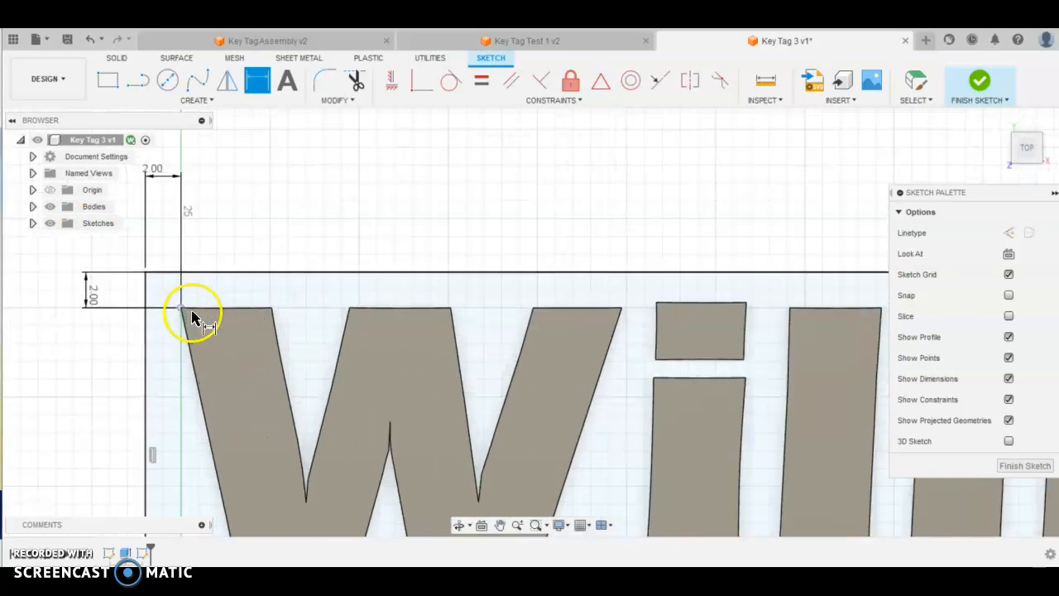
{"action": "scroll", "coordinate": [182, 323], "scroll_direction": "down", "scroll_amount": 2}
{"action": "scroll", "coordinate": [191, 290], "scroll_direction": "down", "scroll_amount": 3}
{"action": "scroll", "coordinate": [171, 342], "scroll_direction": "up", "scroll_amount": 3}
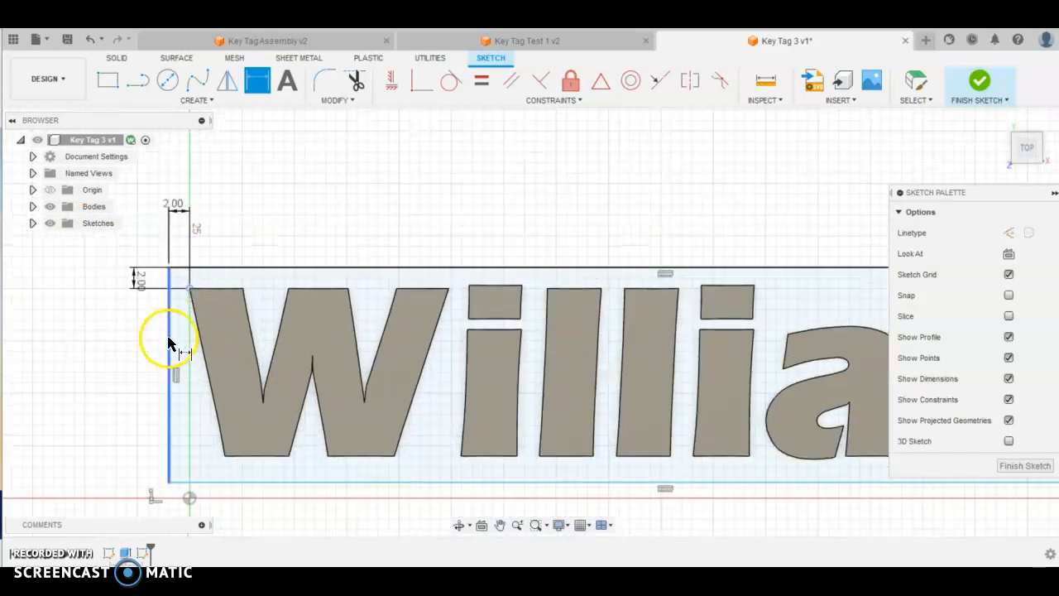
{"action": "key", "text": "Escape"}
{"action": "left_click", "coordinate": [170, 478]}
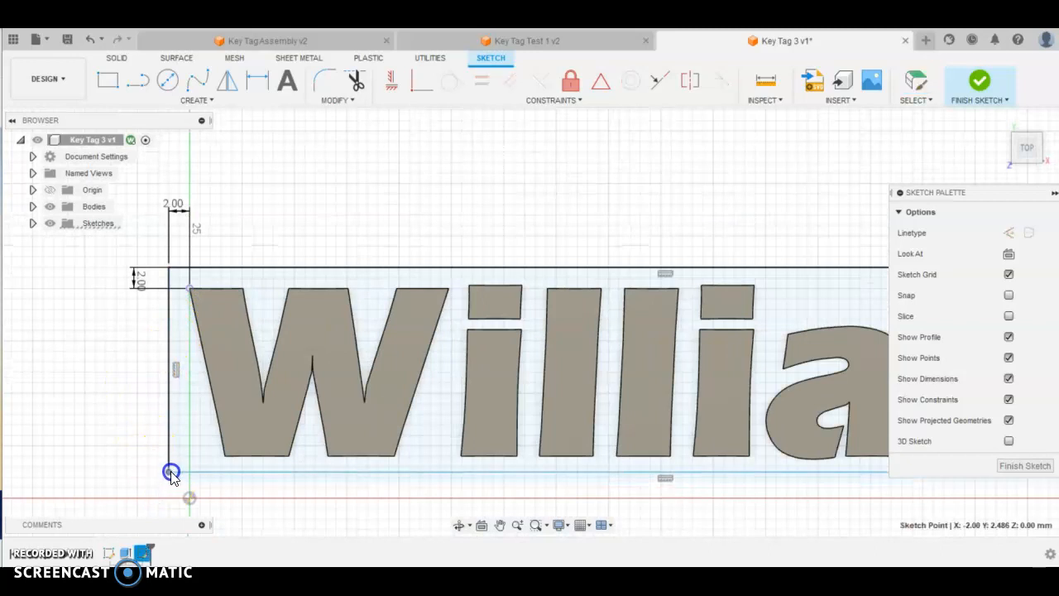
{"action": "key", "text": "d"}
{"action": "left_click", "coordinate": [226, 455]}
{"action": "left_click", "coordinate": [124, 468]}
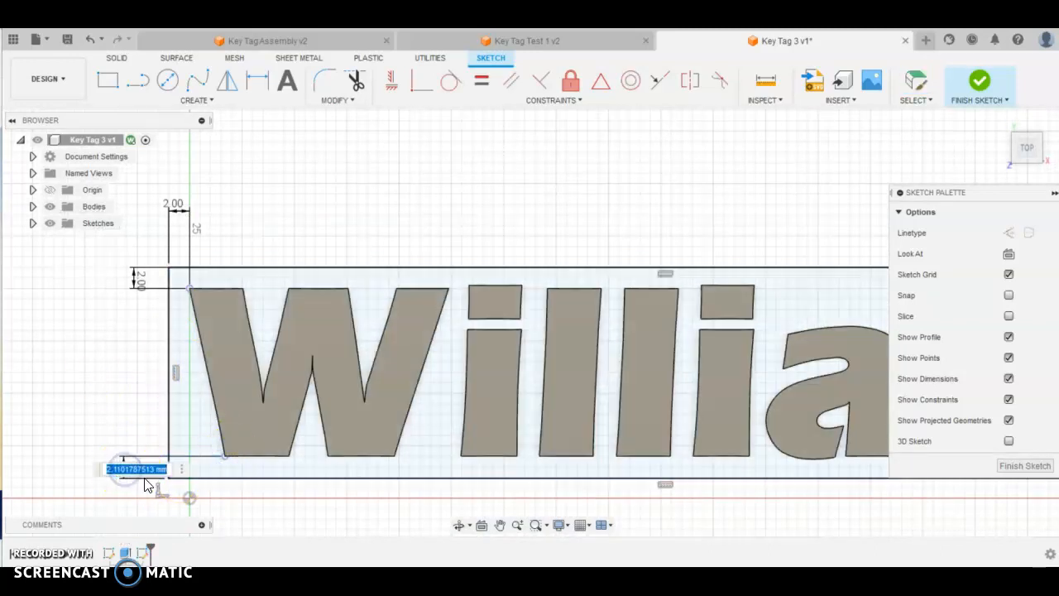
{"action": "key", "text": "Return"}
Dimension the gap between the last letter's lower-right corner and the rectangle's right edge, and set it to 3 mm.
{"action": "scroll", "coordinate": [144, 481], "scroll_direction": "down", "scroll_amount": 3}
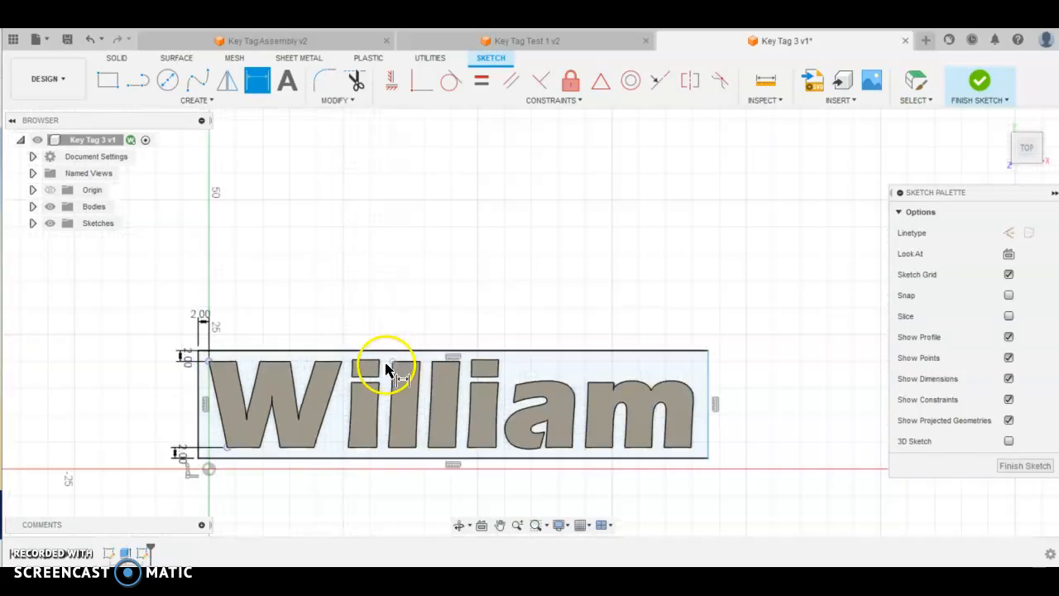
{"action": "scroll", "coordinate": [702, 417], "scroll_direction": "up", "scroll_amount": 2}
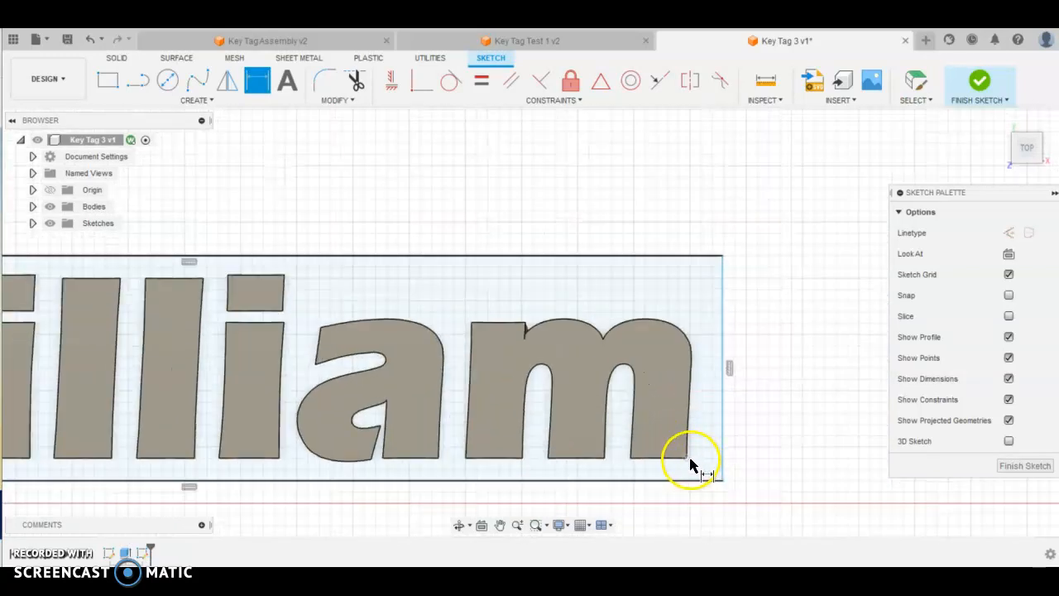
{"action": "left_click", "coordinate": [688, 458]}
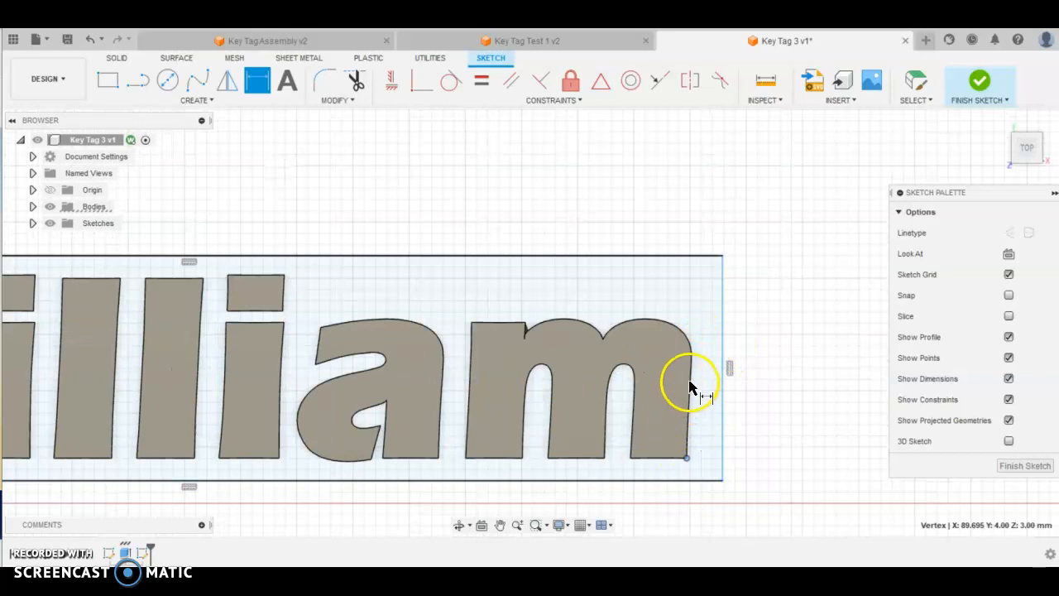
{"action": "left_click", "coordinate": [714, 504]}
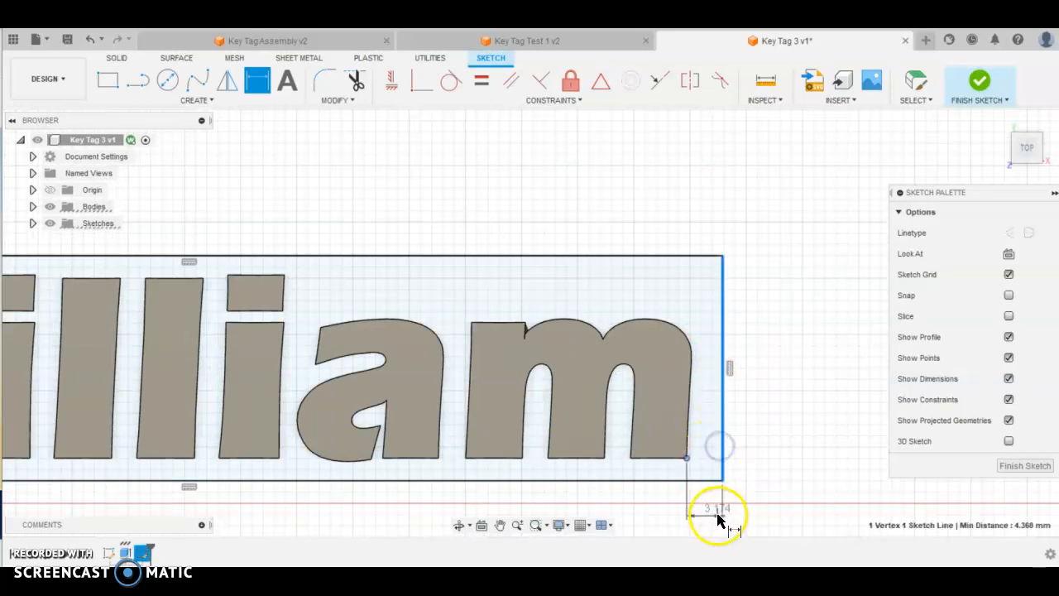
{"action": "left_click", "coordinate": [716, 508]}
{"action": "type", "text": "3"}
{"action": "key", "text": "Return"}
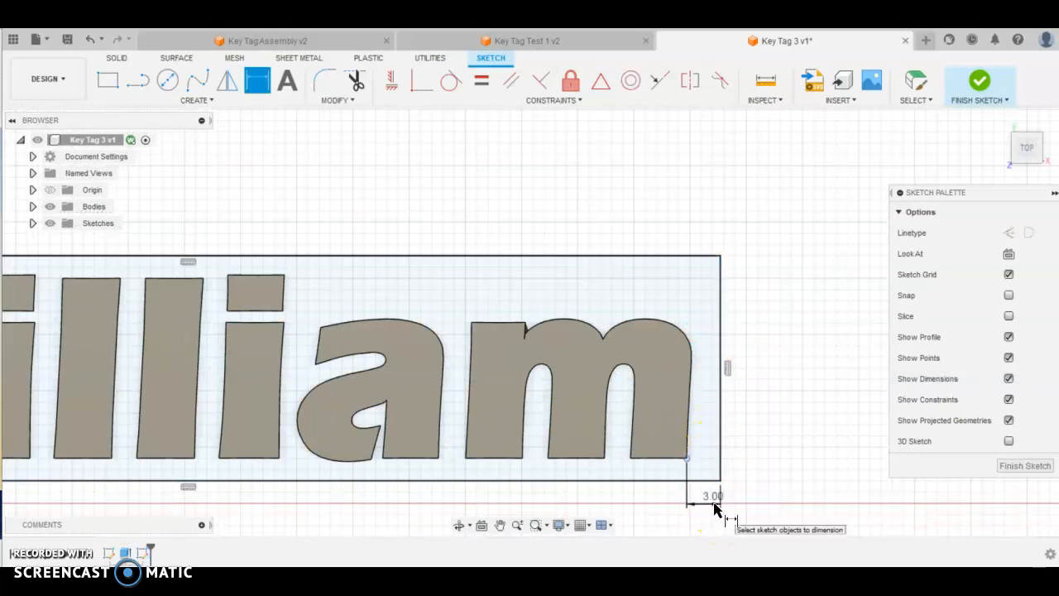
Offset the whole rectangle 3 mm outward (offset position -3 mm) to form a second outline around it.
{"action": "scroll", "coordinate": [653, 350], "scroll_direction": "down", "scroll_amount": 3}
{"action": "scroll", "coordinate": [291, 406], "scroll_direction": "up", "scroll_amount": 3}
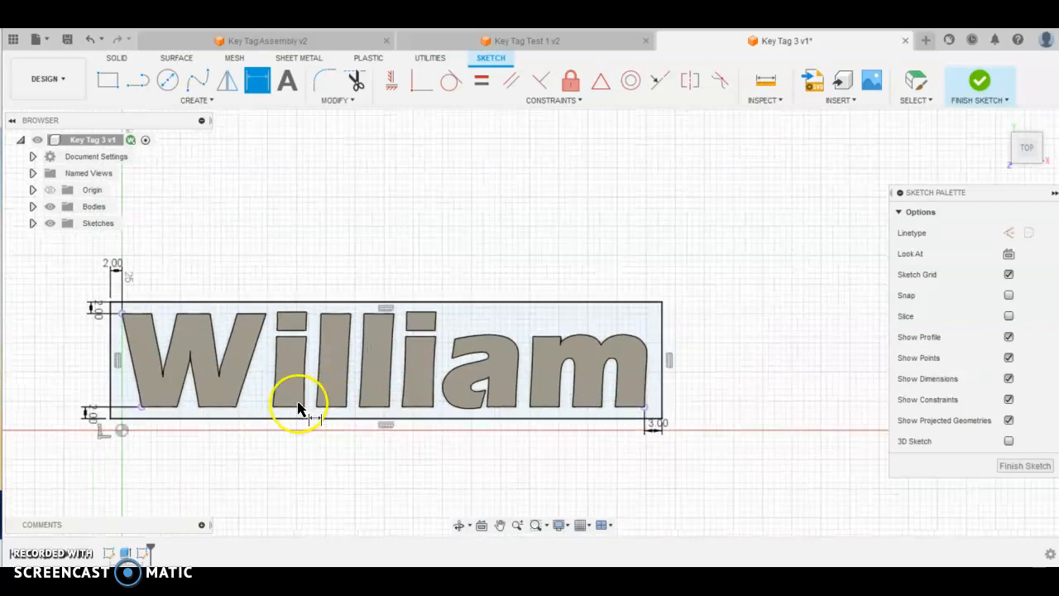
{"action": "scroll", "coordinate": [118, 372], "scroll_direction": "down", "scroll_amount": 3}
{"action": "scroll", "coordinate": [118, 372], "scroll_direction": "up", "scroll_amount": 2}
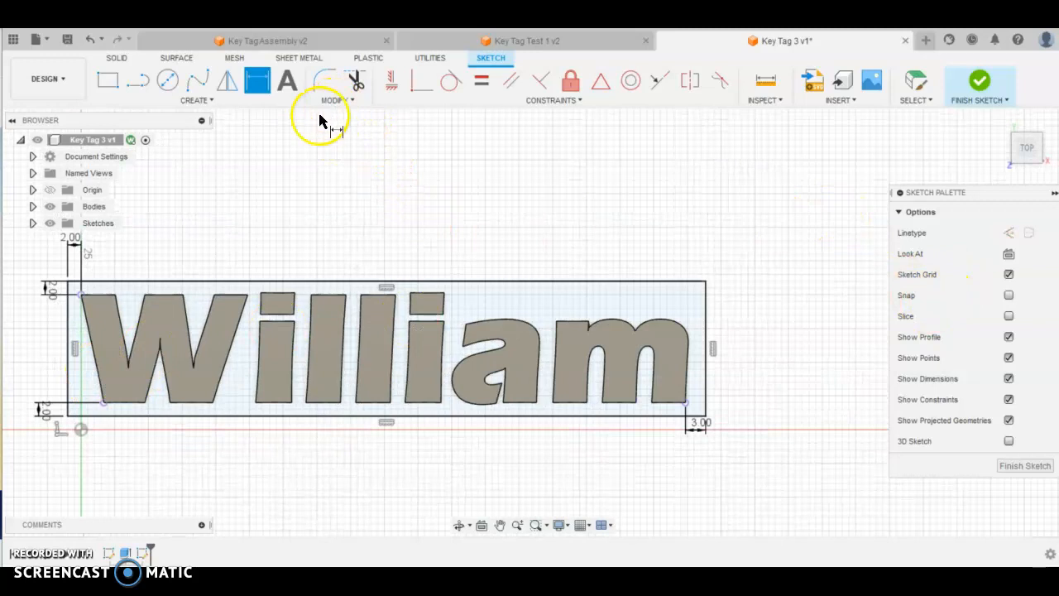
{"action": "left_click", "coordinate": [213, 102]}
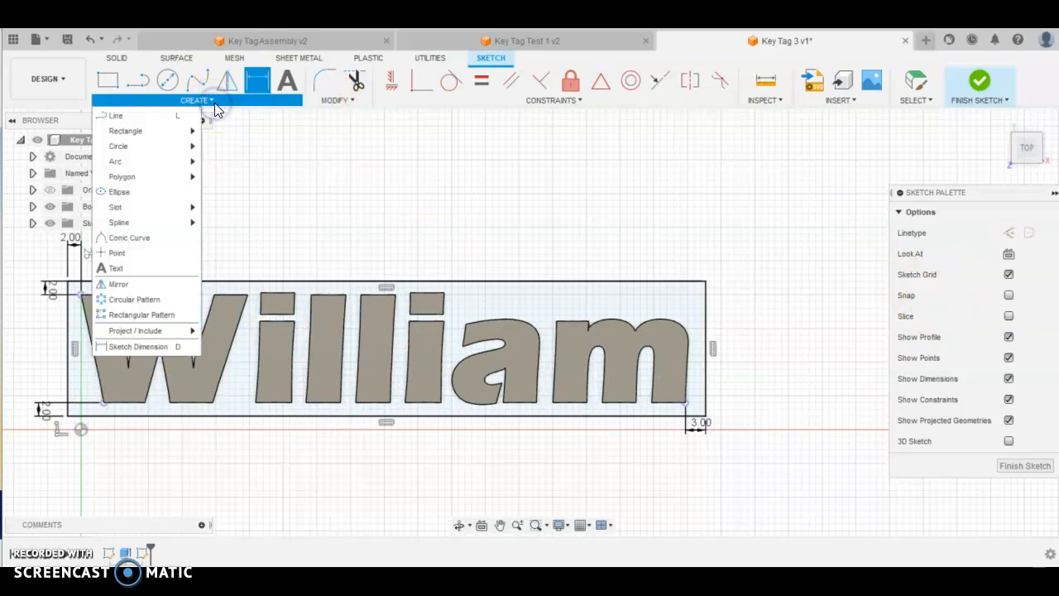
{"action": "left_click", "coordinate": [338, 100]}
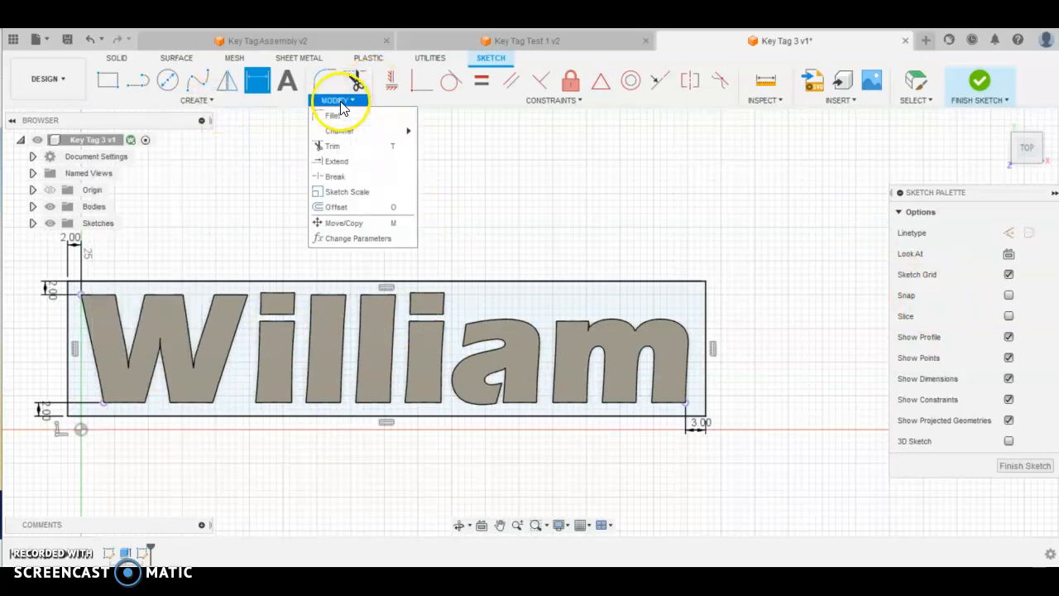
{"action": "left_click", "coordinate": [334, 211]}
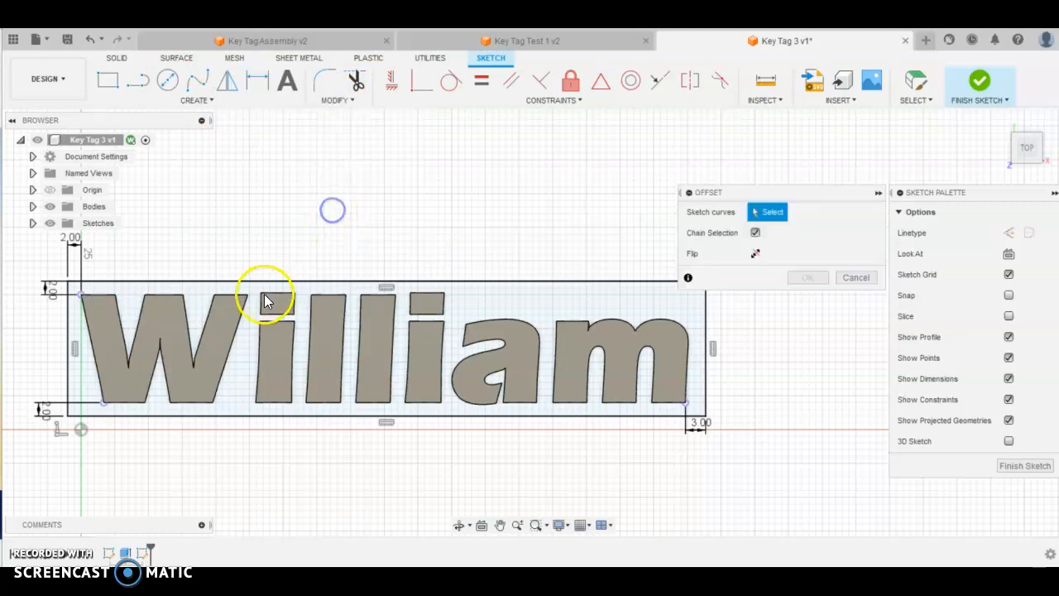
{"action": "left_click", "coordinate": [139, 283]}
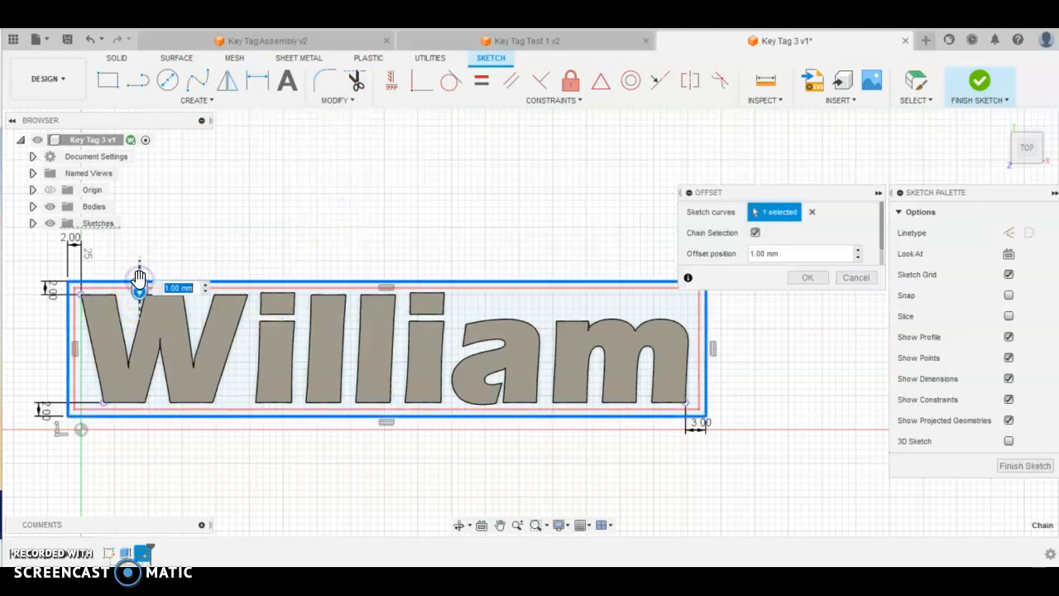
{"action": "left_click_drag", "start_coordinate": [139, 283], "coordinate": [142, 266]}
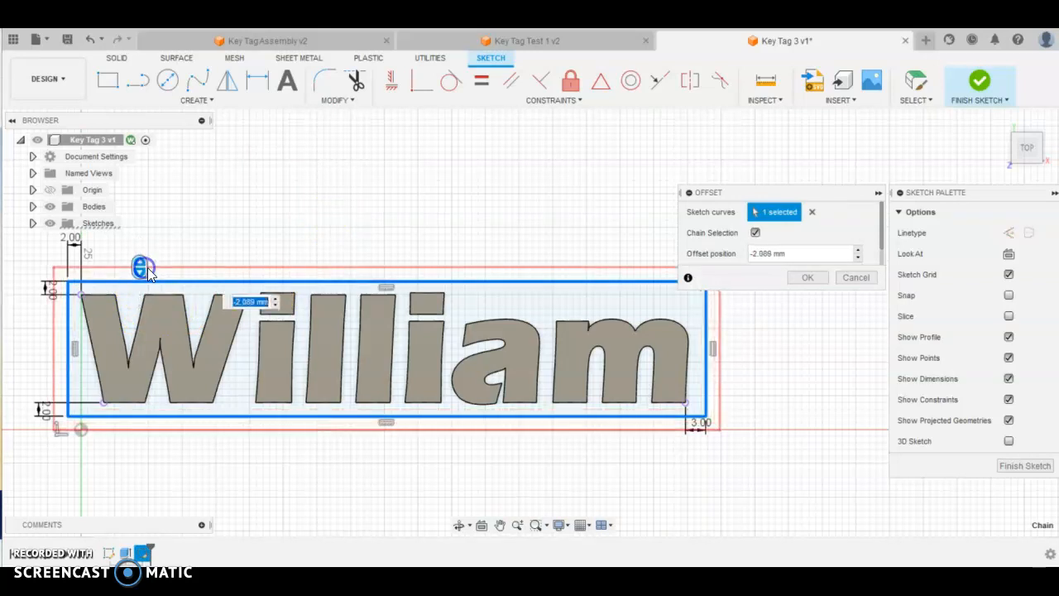
{"action": "type", "text": "-3"}
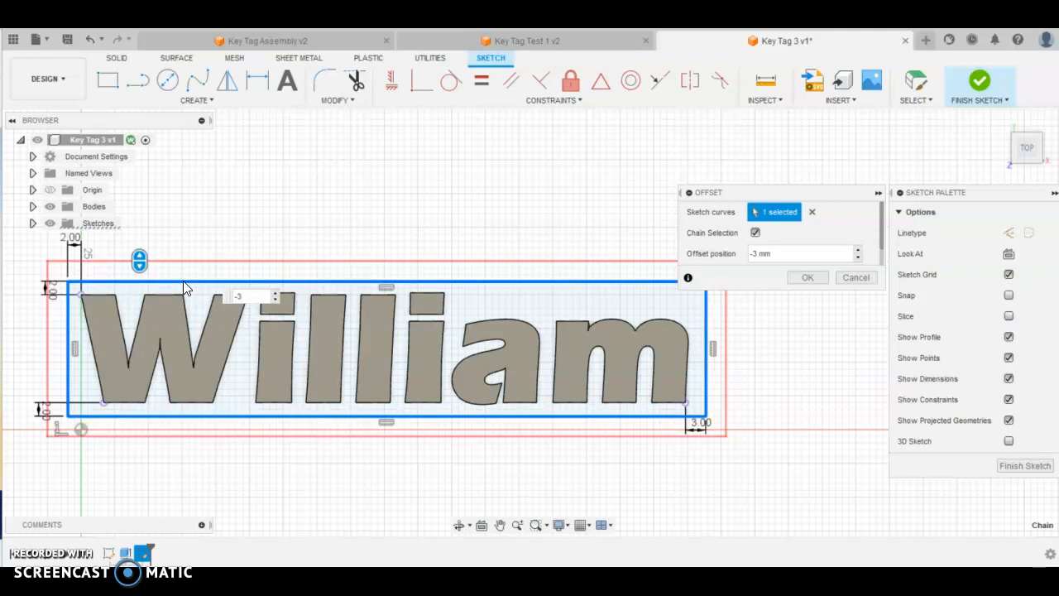
{"action": "key", "text": "Return"}
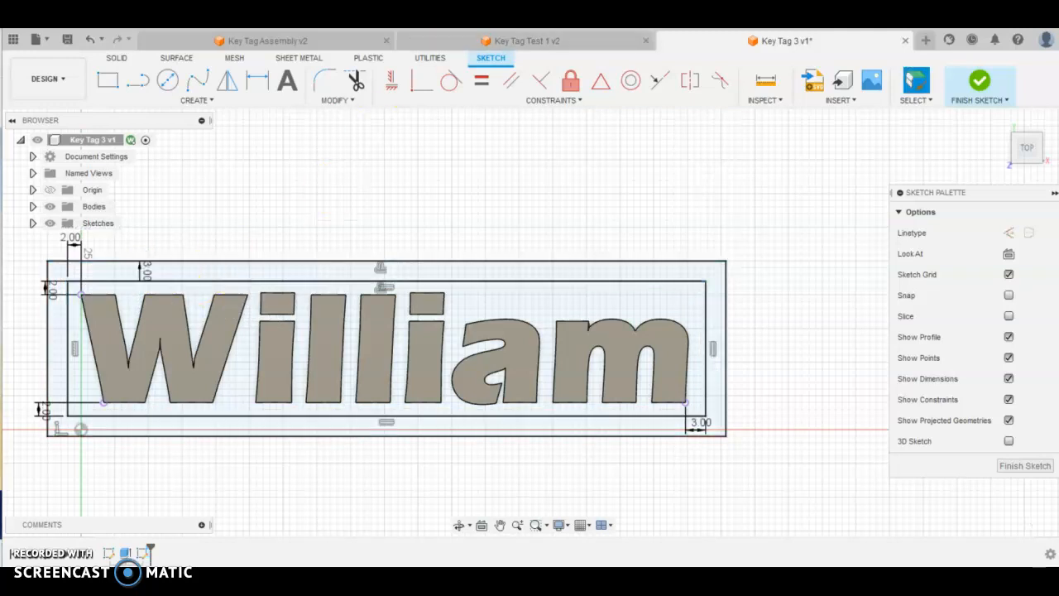
Finish the sketch and extrude the border between the two rectangles 3 mm from the profile plane as a new body.
{"action": "scroll", "coordinate": [310, 308], "scroll_direction": "down", "scroll_amount": 3}
{"action": "scroll", "coordinate": [183, 307], "scroll_direction": "up", "scroll_amount": 2}
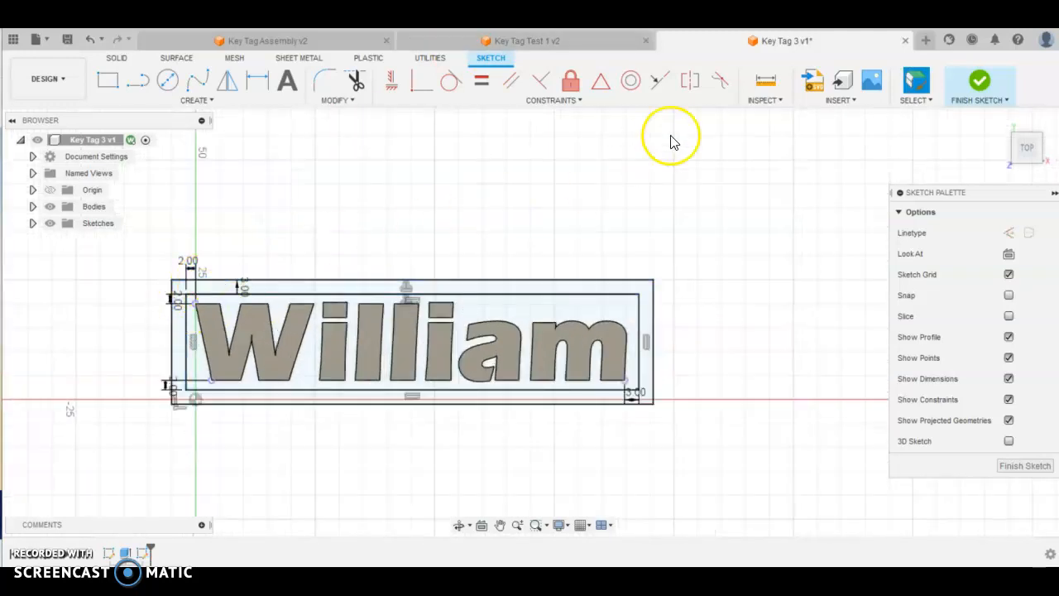
{"action": "left_click", "coordinate": [980, 81]}
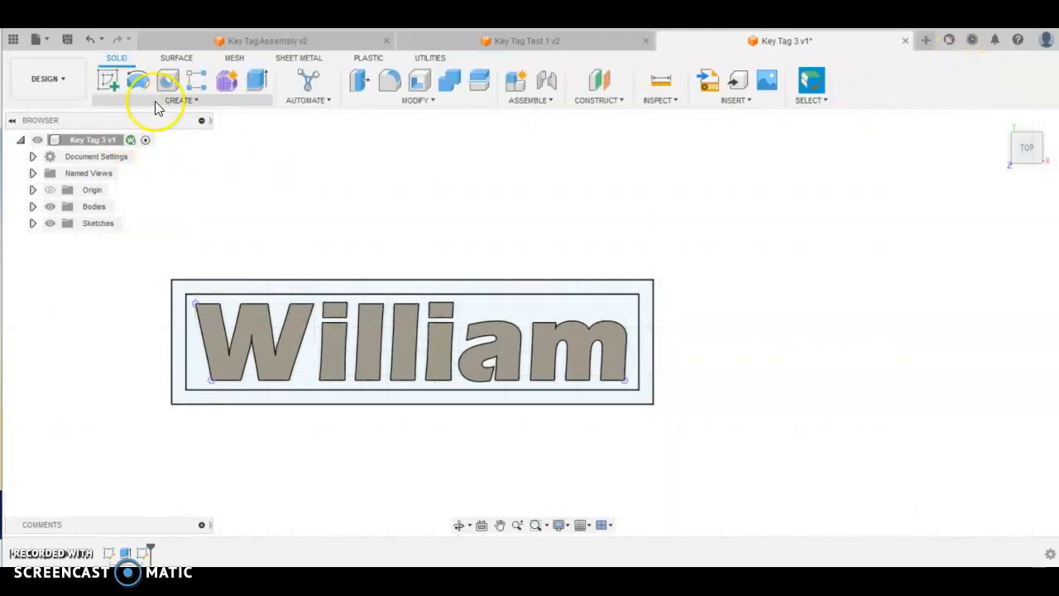
{"action": "left_click", "coordinate": [259, 82]}
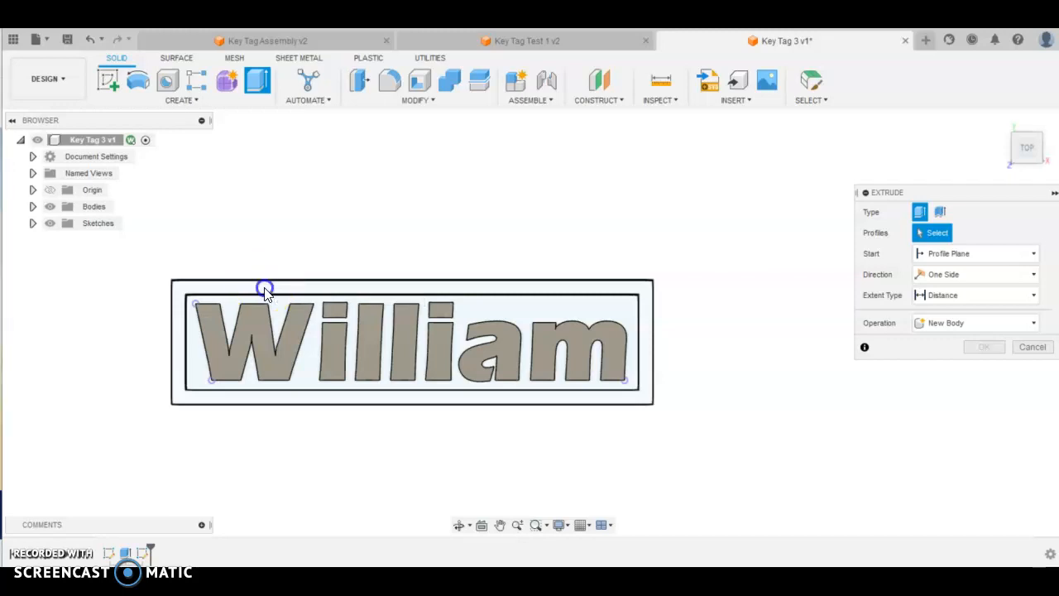
{"action": "left_click", "coordinate": [265, 287]}
{"action": "middle_click_drag", "start_coordinate": [265, 206], "coordinate": [250, 171], "text": "shift"}
{"action": "type", "text": "5"}
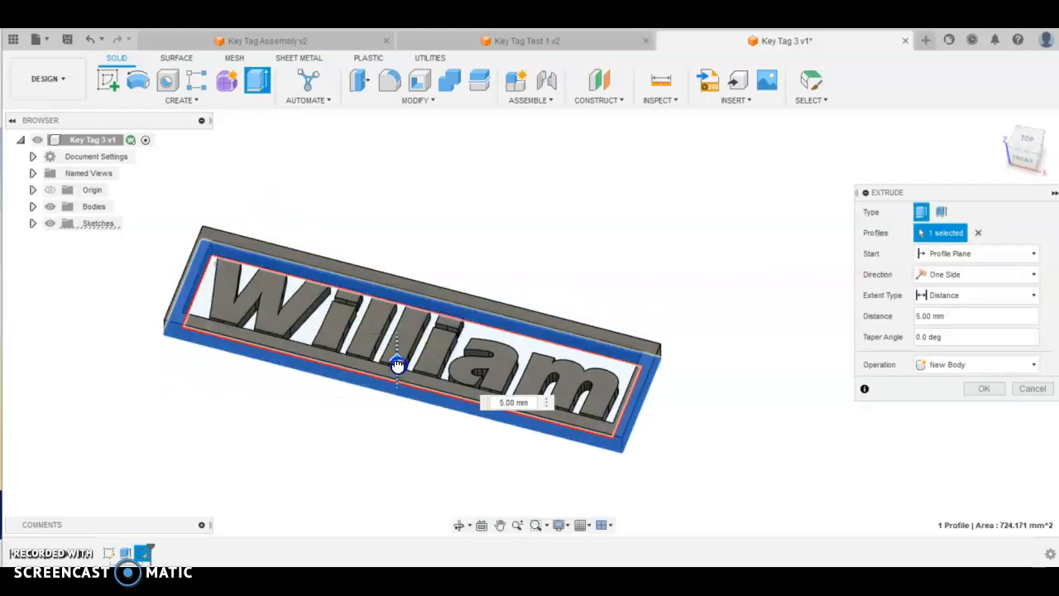
{"action": "type", "text": "3"}
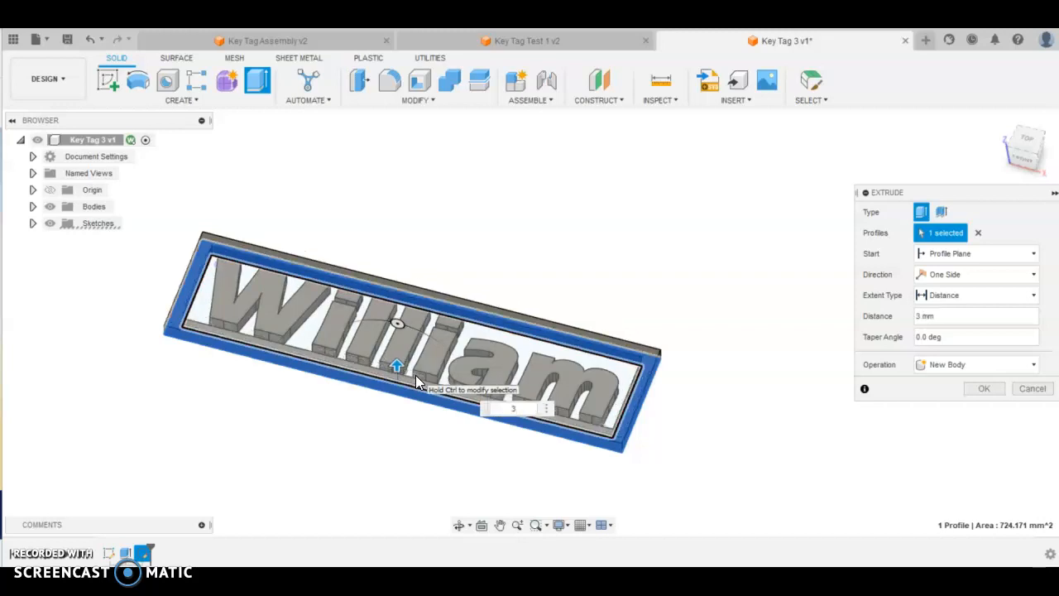
{"action": "key", "text": "Return"}
Start a new sketch on the horizontal plane, with the lettering and frame viewed straight from above.
{"action": "left_click", "coordinate": [473, 372]}
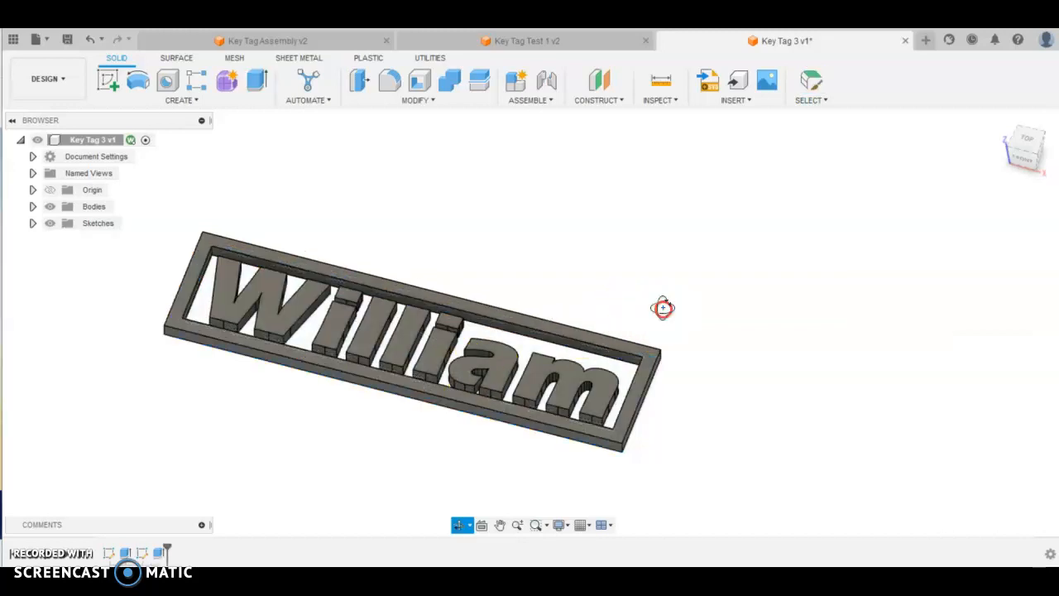
{"action": "middle_click_drag", "start_coordinate": [665, 307], "coordinate": [688, 326], "text": "shift"}
{"action": "middle_click_drag", "start_coordinate": [326, 378], "coordinate": [304, 409], "text": "shift"}
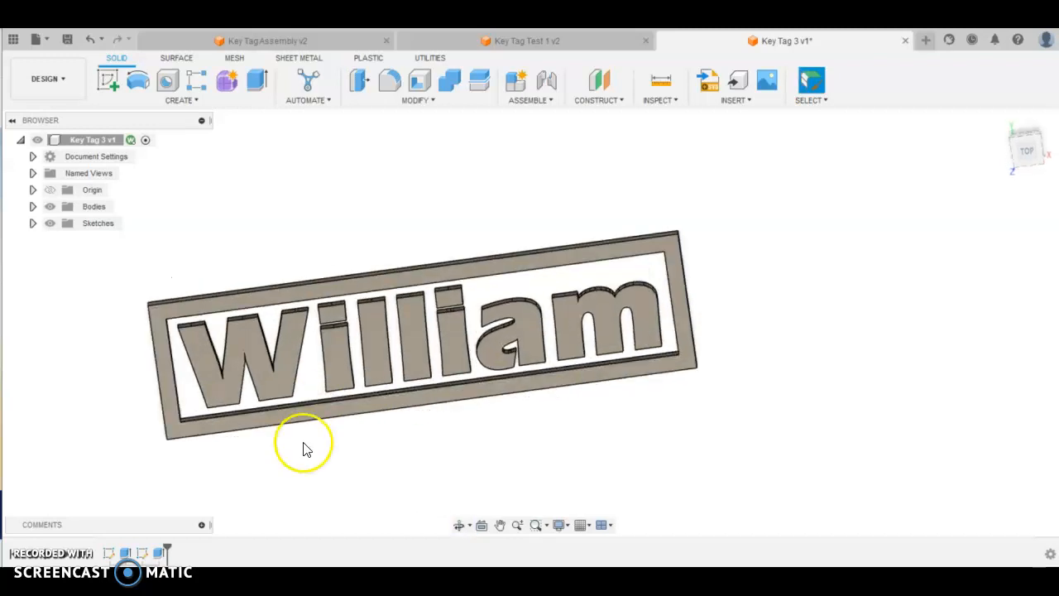
{"action": "left_click", "coordinate": [1027, 149]}
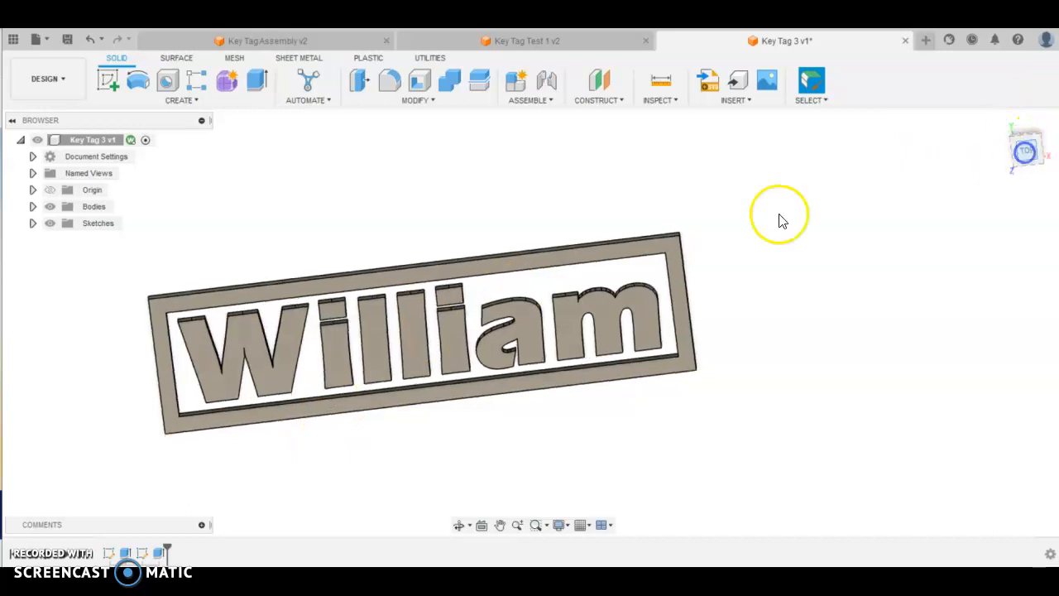
{"action": "left_click", "coordinate": [108, 79]}
{"action": "left_click", "coordinate": [203, 331]}
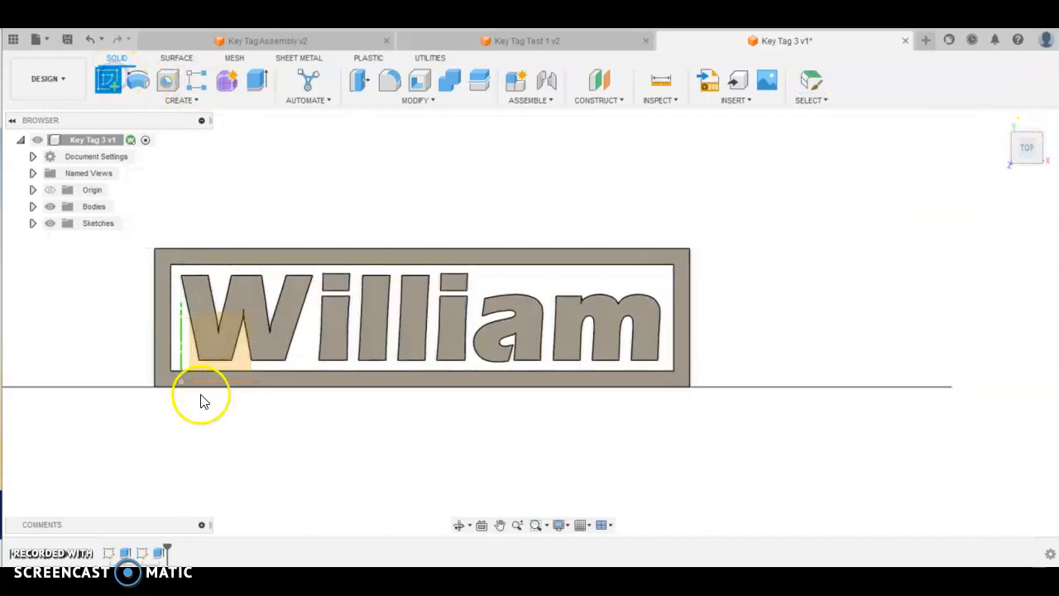
{"action": "left_click", "coordinate": [134, 305]}
Sketch a rectangle about 1.8 mm wide bridging the first letter's left foot and the frame's lower bar.
{"action": "scroll", "coordinate": [129, 346], "scroll_direction": "down", "scroll_amount": 3}
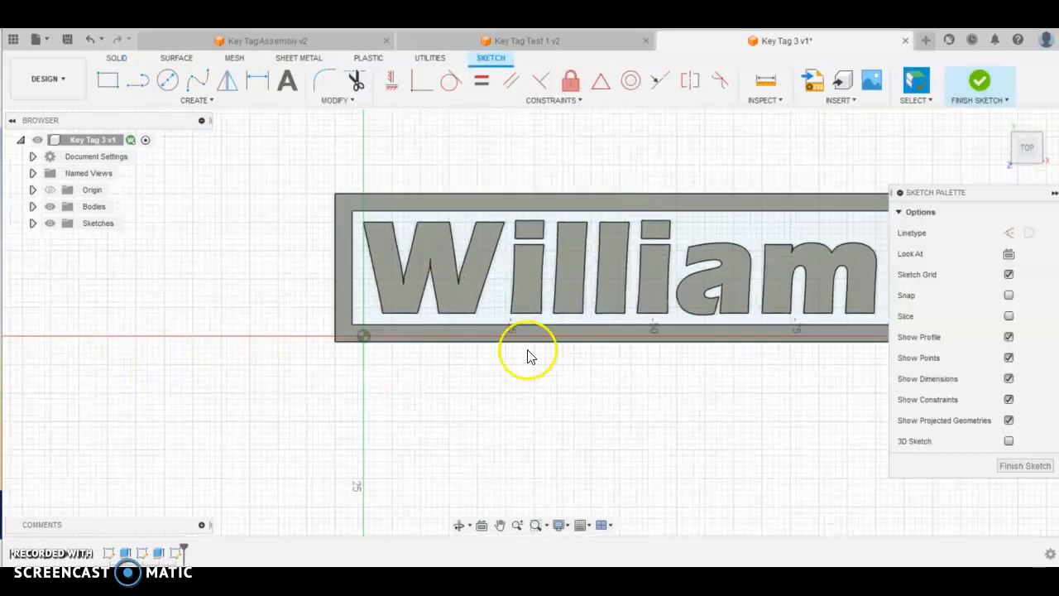
{"action": "scroll", "coordinate": [530, 355], "scroll_direction": "up", "scroll_amount": 4}
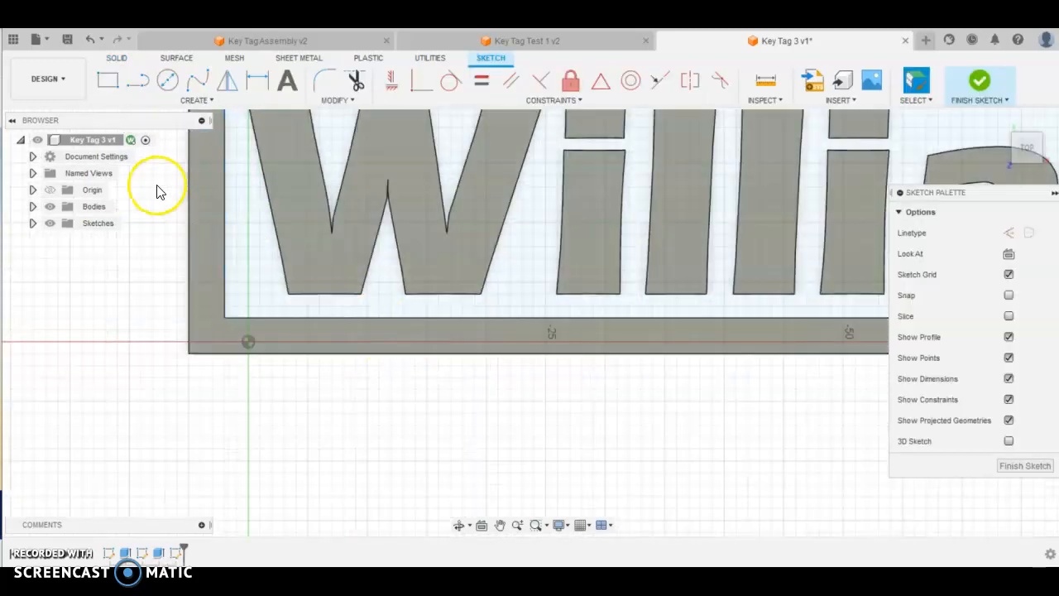
{"action": "left_click", "coordinate": [107, 79]}
{"action": "scroll", "coordinate": [331, 298], "scroll_direction": "up", "scroll_amount": 2}
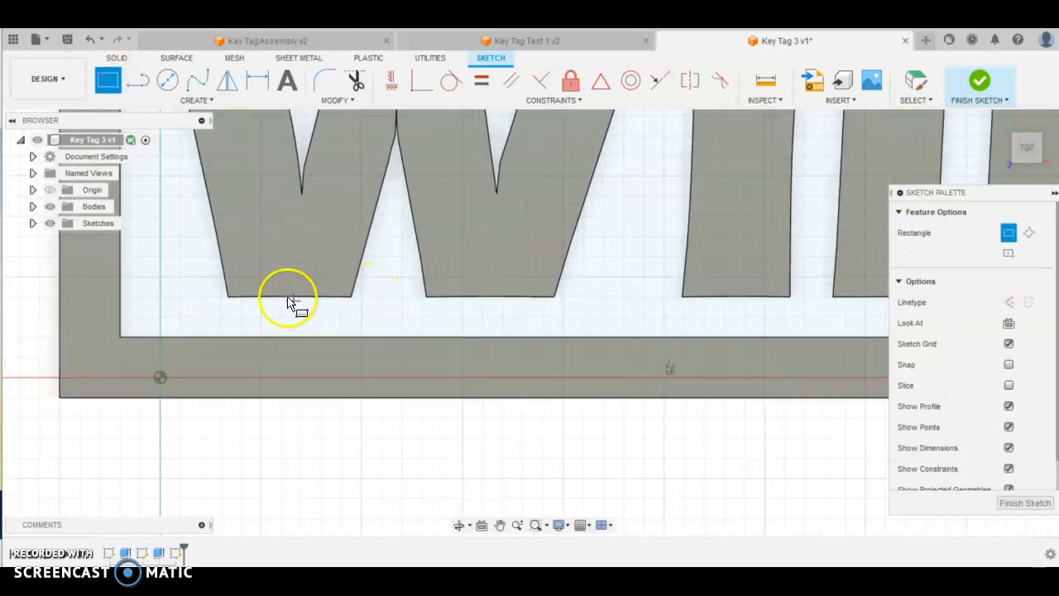
{"action": "left_click", "coordinate": [270, 287]}
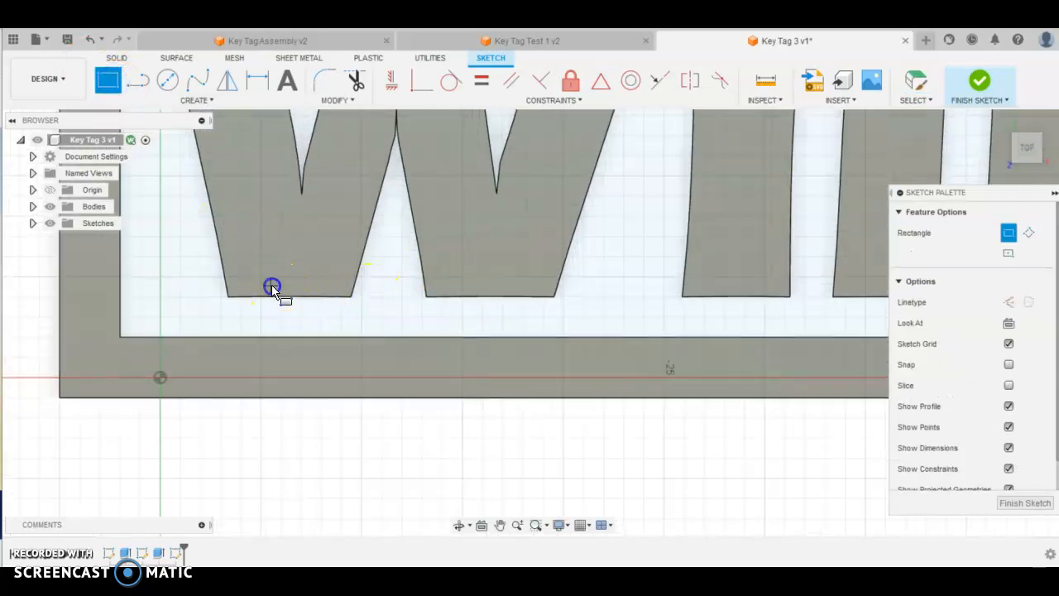
{"action": "left_click", "coordinate": [307, 349]}
{"action": "left_click", "coordinate": [467, 337]}
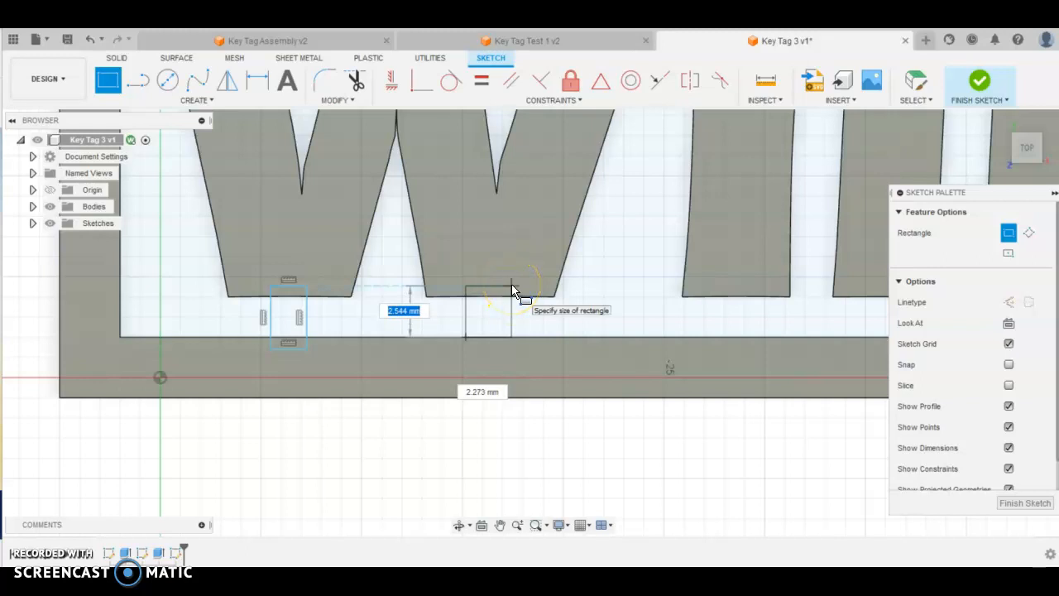
{"action": "key", "text": "Escape"}
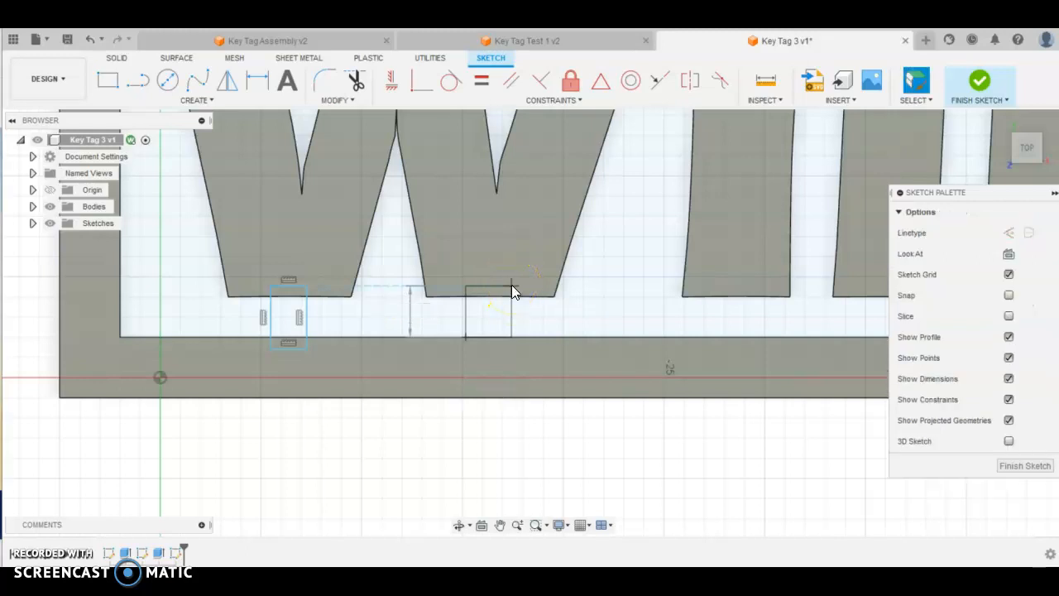
Sketch two more bridging rectangles, each about 1.7 mm wide, joining the first letter's right foot and the second letter to the frame's lower bar.
{"action": "key", "text": "r"}
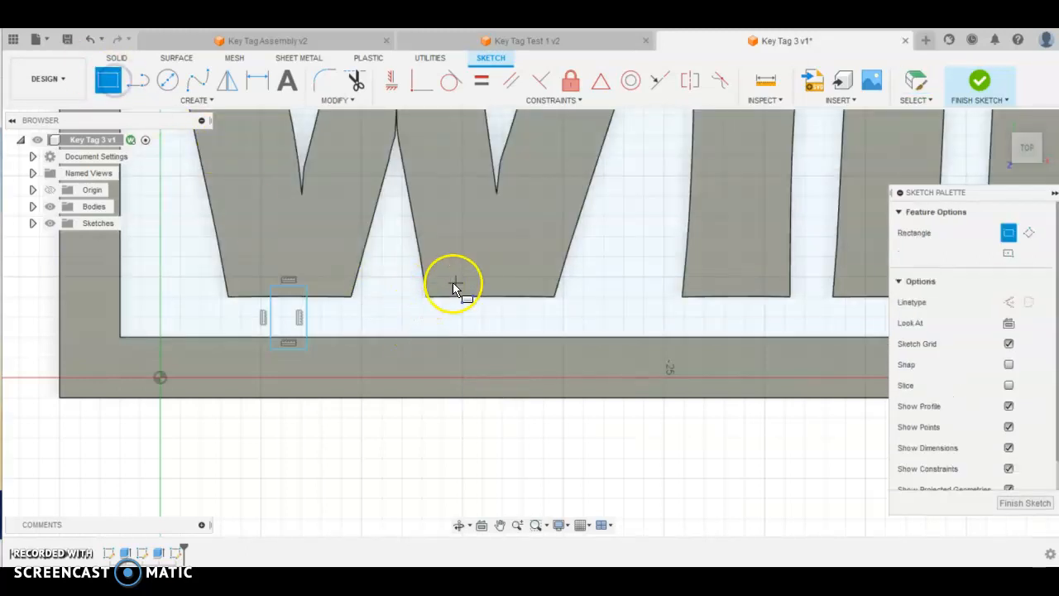
{"action": "left_click", "coordinate": [469, 283]}
{"action": "left_click", "coordinate": [502, 356]}
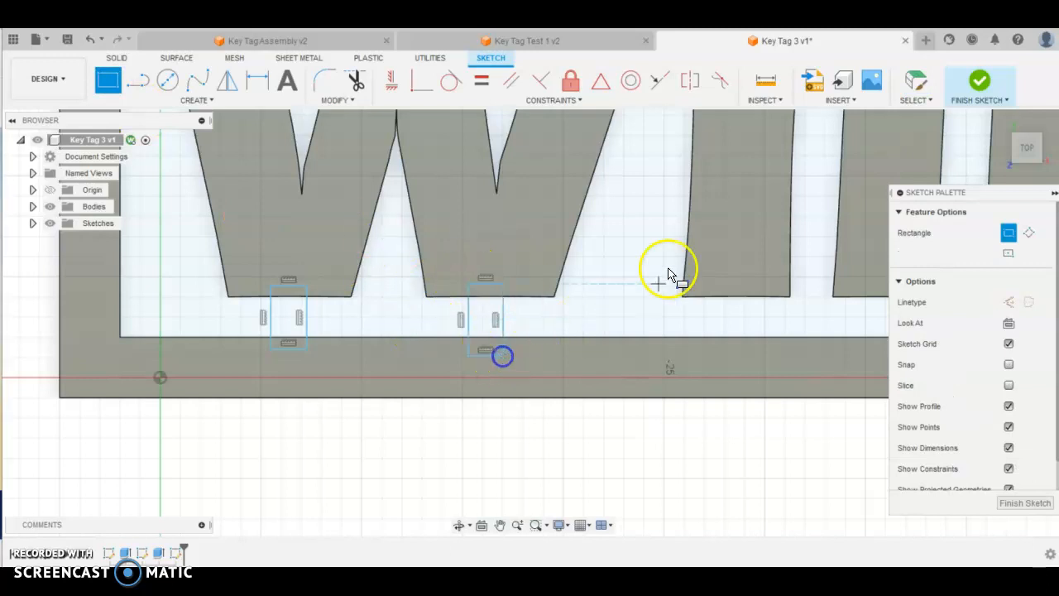
{"action": "left_click", "coordinate": [719, 284]}
{"action": "left_click", "coordinate": [756, 354]}
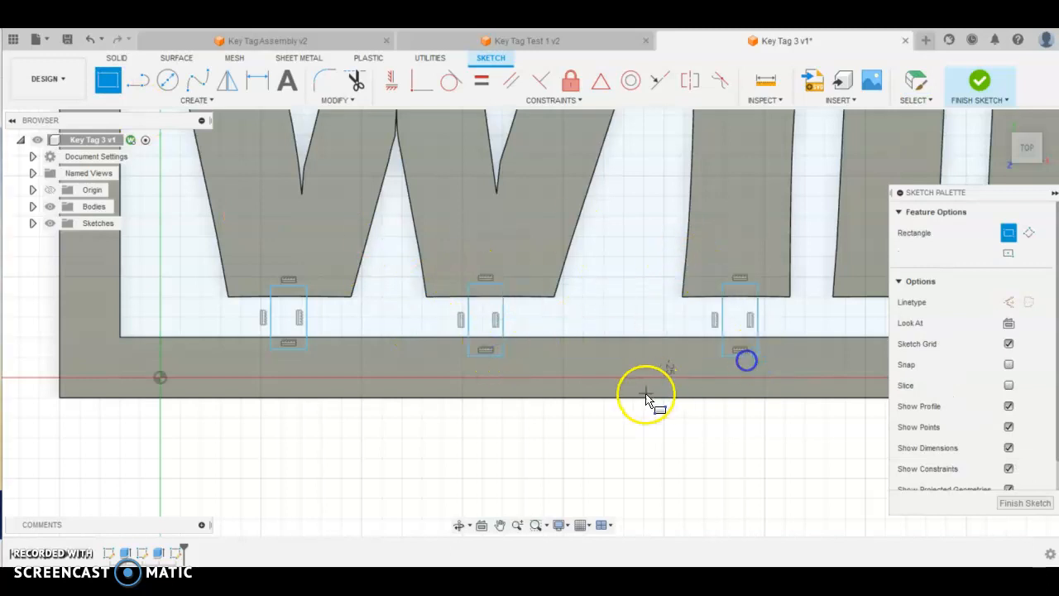
Sketch bridging rectangles, about 2.1 mm and 1.8 mm wide, from the third and fourth letters to the frame's lower bar.
{"action": "scroll", "coordinate": [651, 402], "scroll_direction": "down", "scroll_amount": 3}
{"action": "scroll", "coordinate": [788, 344], "scroll_direction": "up", "scroll_amount": 3}
{"action": "left_click", "coordinate": [778, 329]}
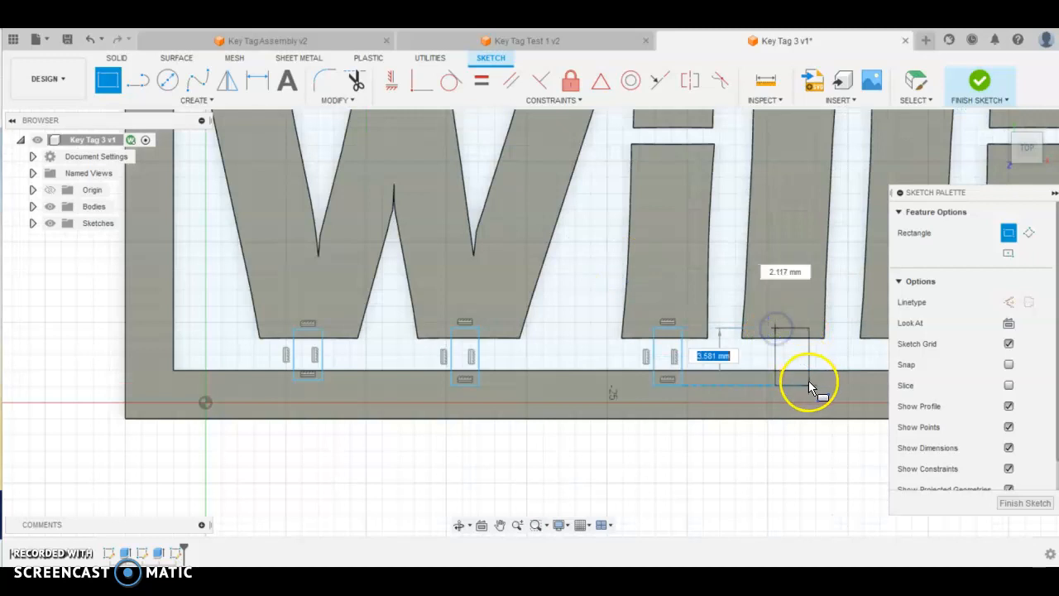
{"action": "left_click", "coordinate": [809, 383]}
{"action": "scroll", "coordinate": [672, 408], "scroll_direction": "down", "scroll_amount": 3}
{"action": "scroll", "coordinate": [816, 379], "scroll_direction": "up", "scroll_amount": 3}
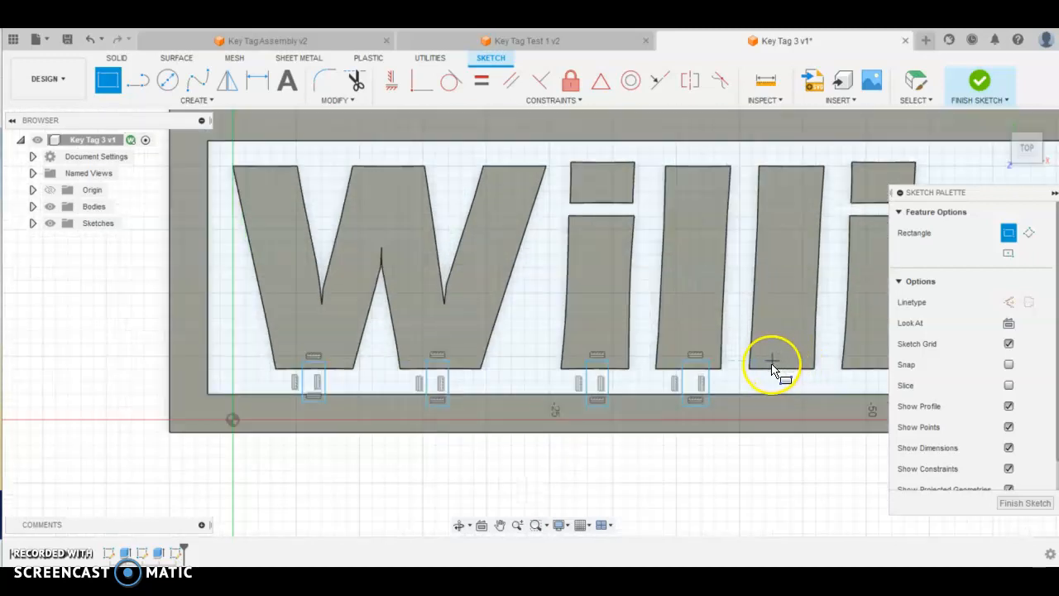
{"action": "left_click", "coordinate": [770, 361]}
{"action": "left_click", "coordinate": [792, 405]}
Dimension the width of the rectangle under the first letter's left foot and set it to 1.5 mm.
{"action": "scroll", "coordinate": [603, 397], "scroll_direction": "down", "scroll_amount": 5}
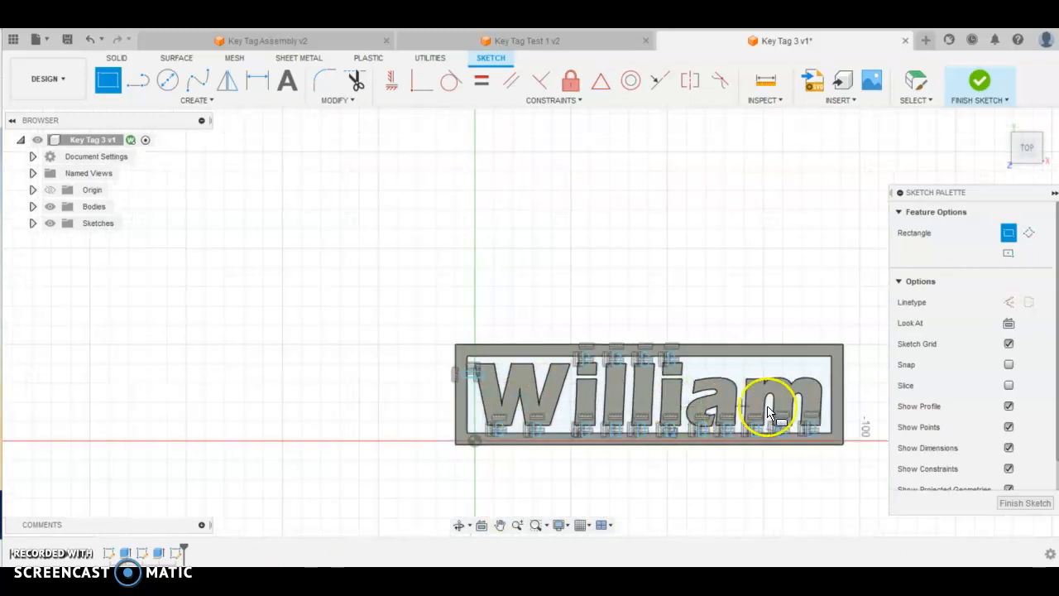
{"action": "scroll", "coordinate": [757, 432], "scroll_direction": "up", "scroll_amount": 2}
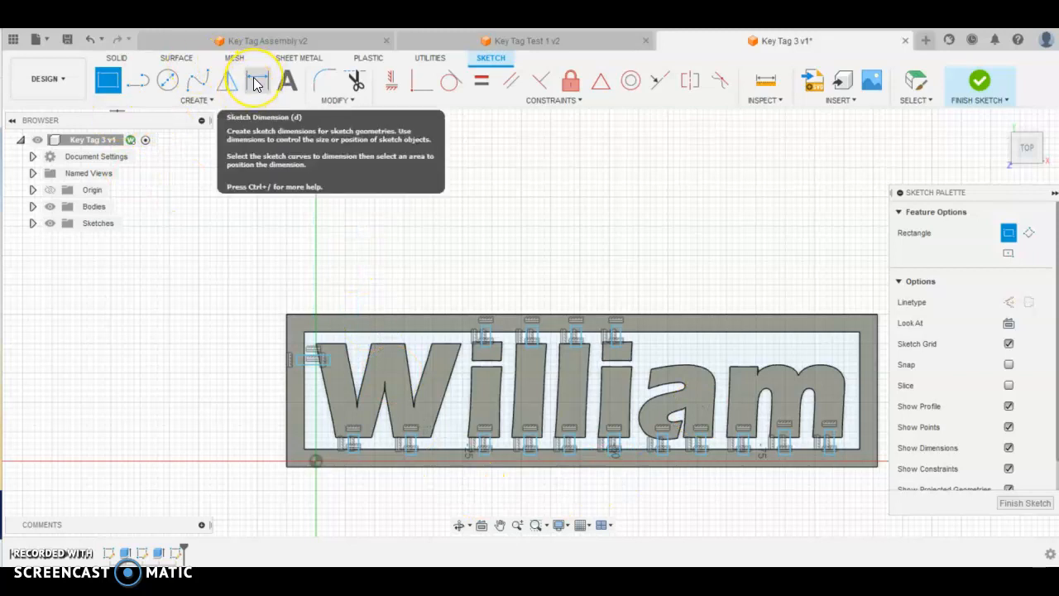
{"action": "scroll", "coordinate": [362, 433], "scroll_direction": "up", "scroll_amount": 6}
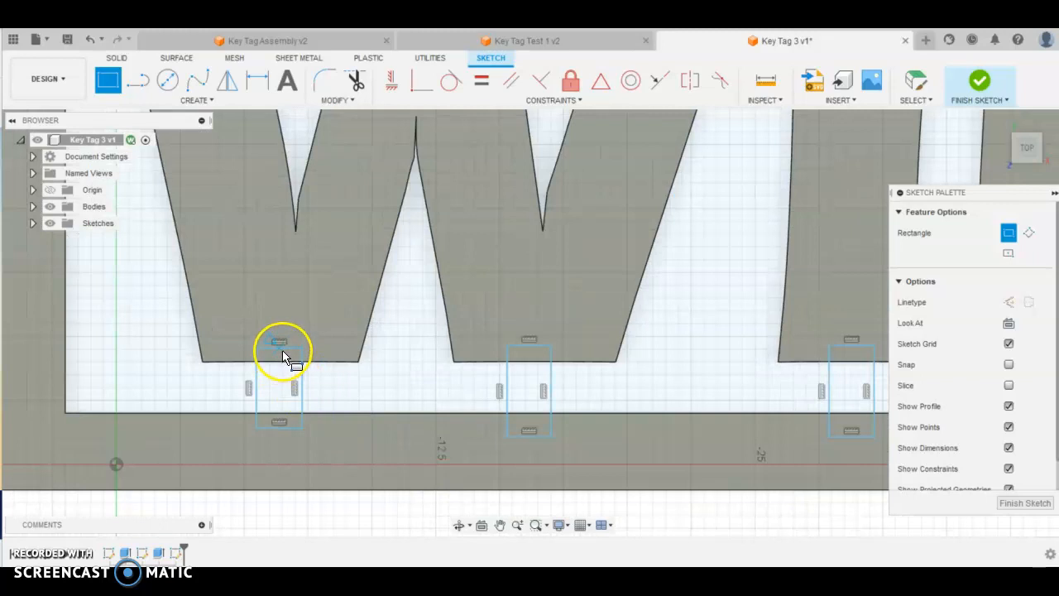
{"action": "left_click", "coordinate": [257, 80]}
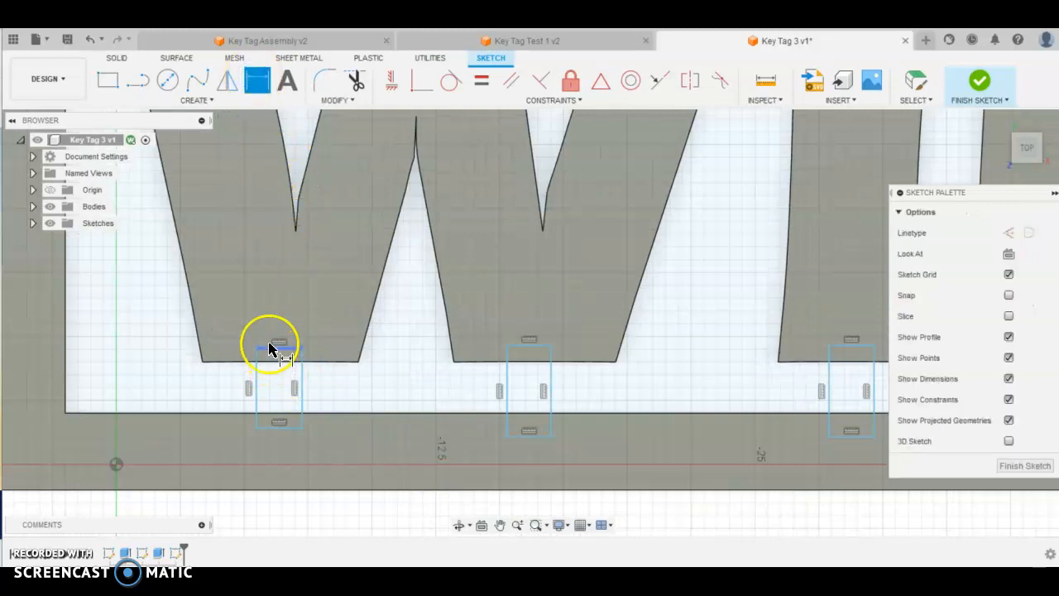
{"action": "left_click", "coordinate": [270, 350]}
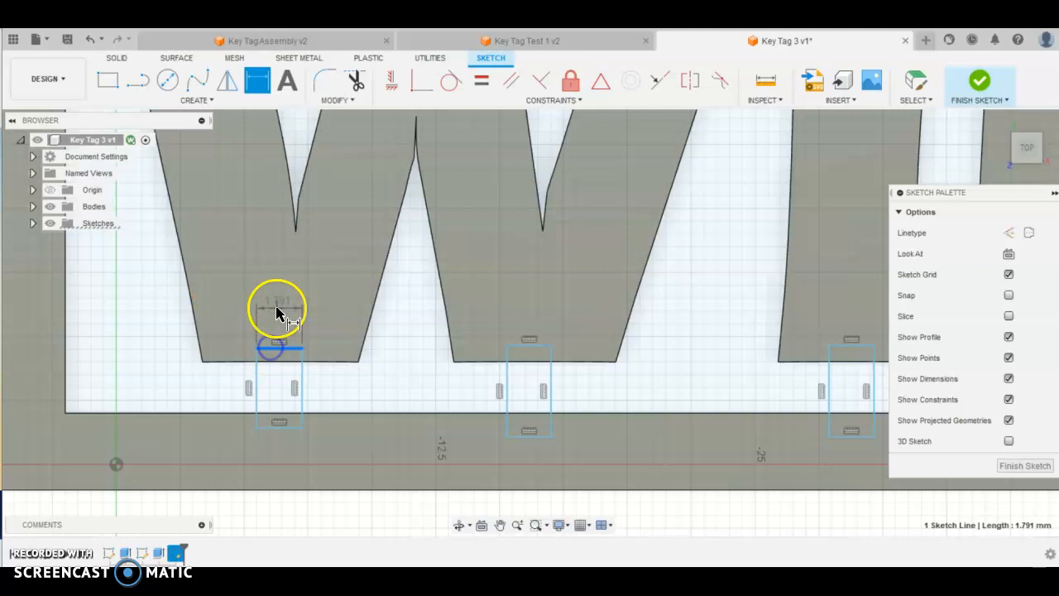
{"action": "left_click", "coordinate": [281, 308]}
{"action": "key", "text": "BackSpace"}
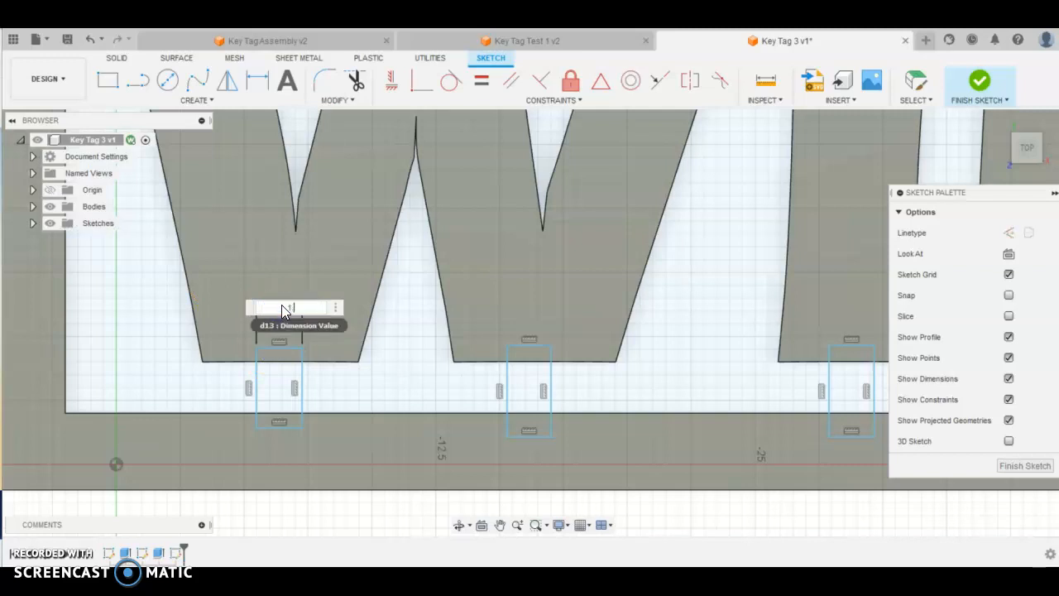
{"action": "key", "text": "Return"}
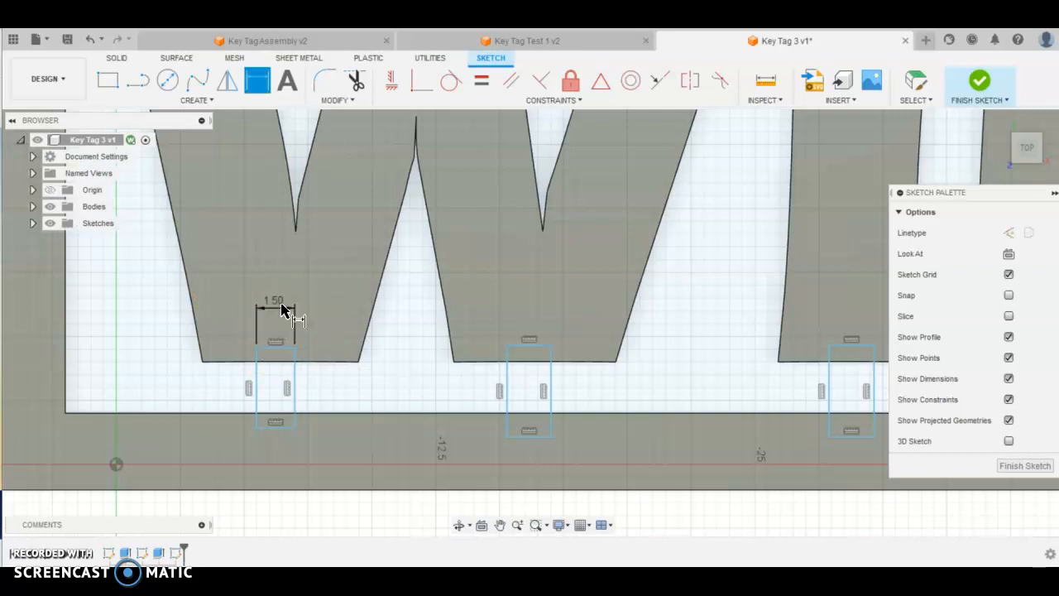
Dimension the widths of the rectangles under the first letter's right foot and the second letter, linking both to existing 1.50 mm dimensions.
{"action": "left_click", "coordinate": [528, 349]}
{"action": "left_click", "coordinate": [530, 302]}
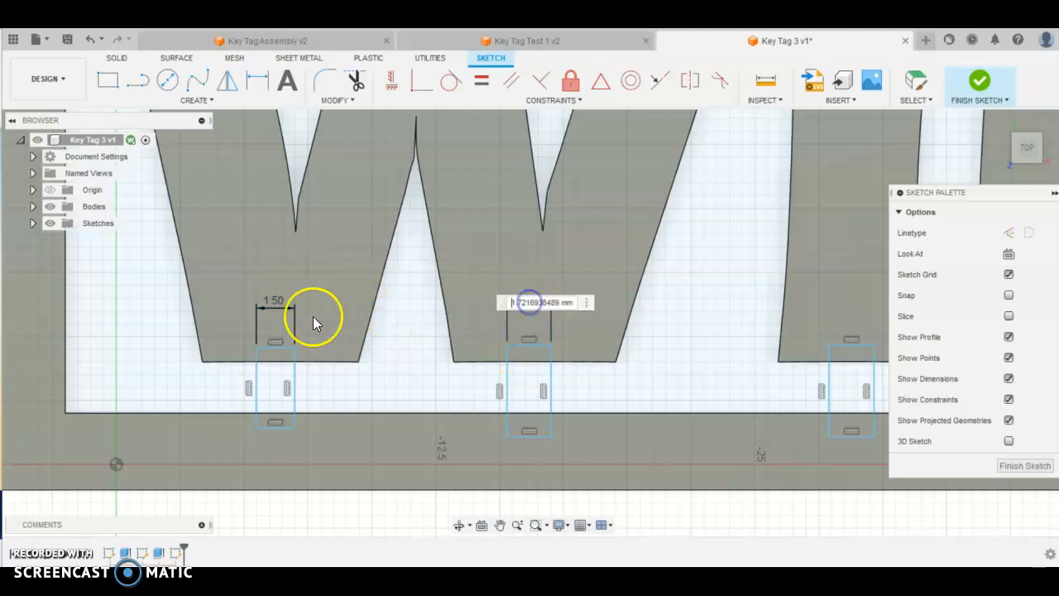
{"action": "key", "text": "Return"}
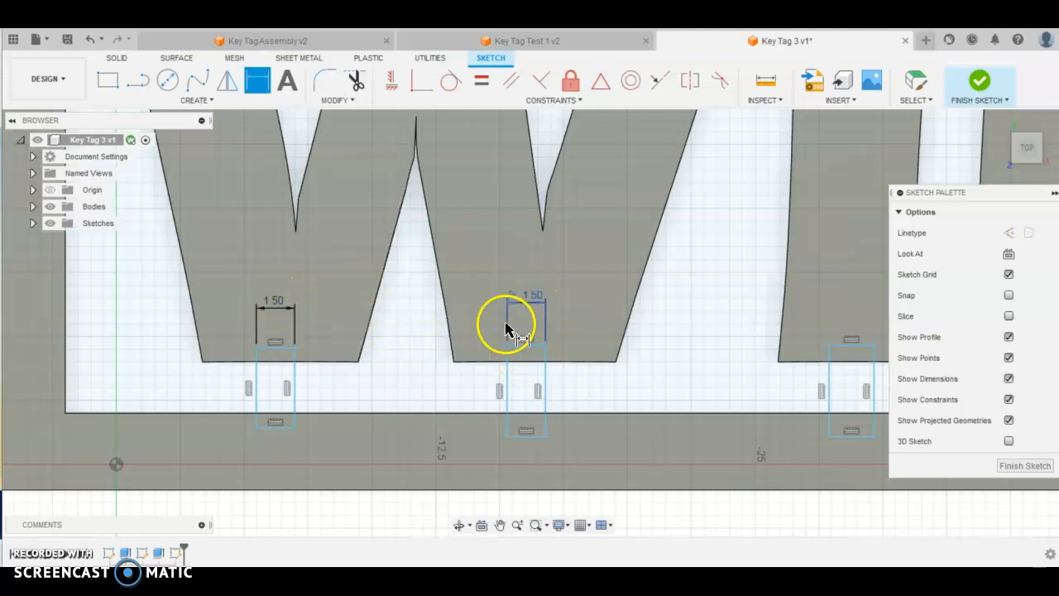
{"action": "scroll", "coordinate": [497, 331], "scroll_direction": "down", "scroll_amount": 4}
{"action": "scroll", "coordinate": [669, 310], "scroll_direction": "up", "scroll_amount": 2}
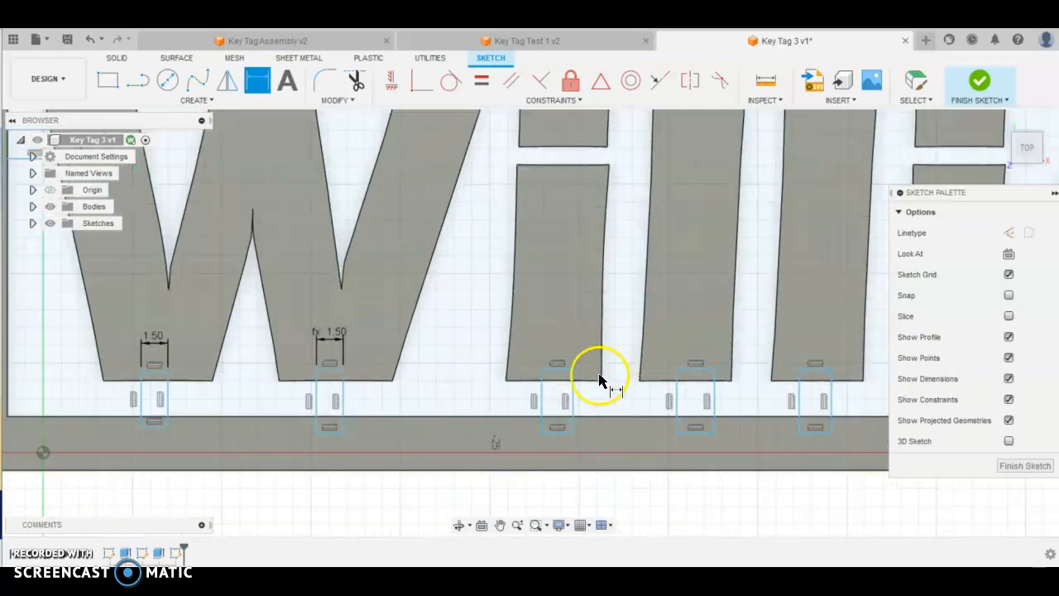
{"action": "left_click", "coordinate": [556, 367]}
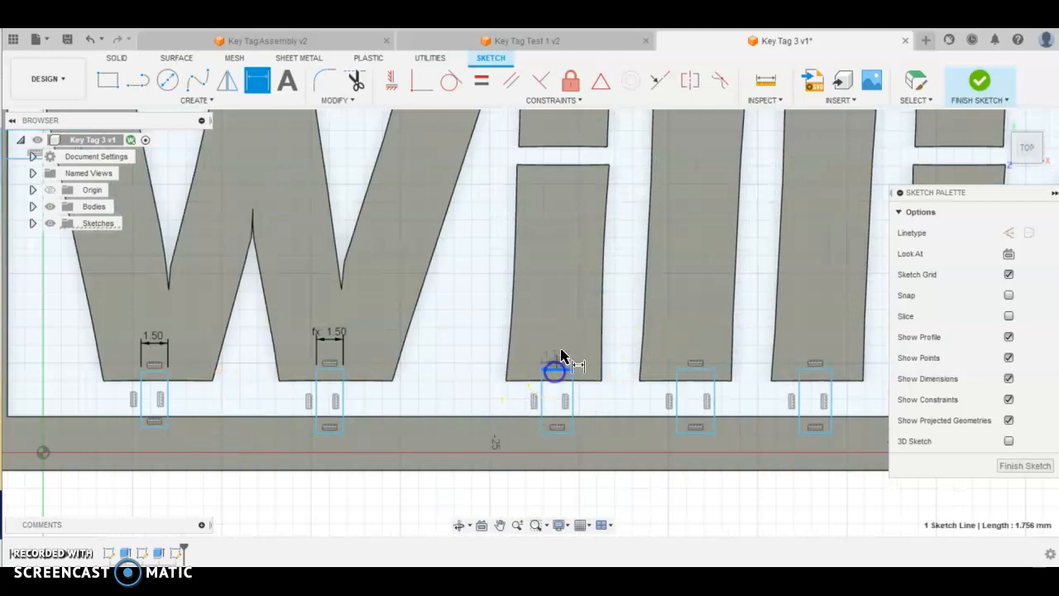
{"action": "left_click", "coordinate": [554, 348]}
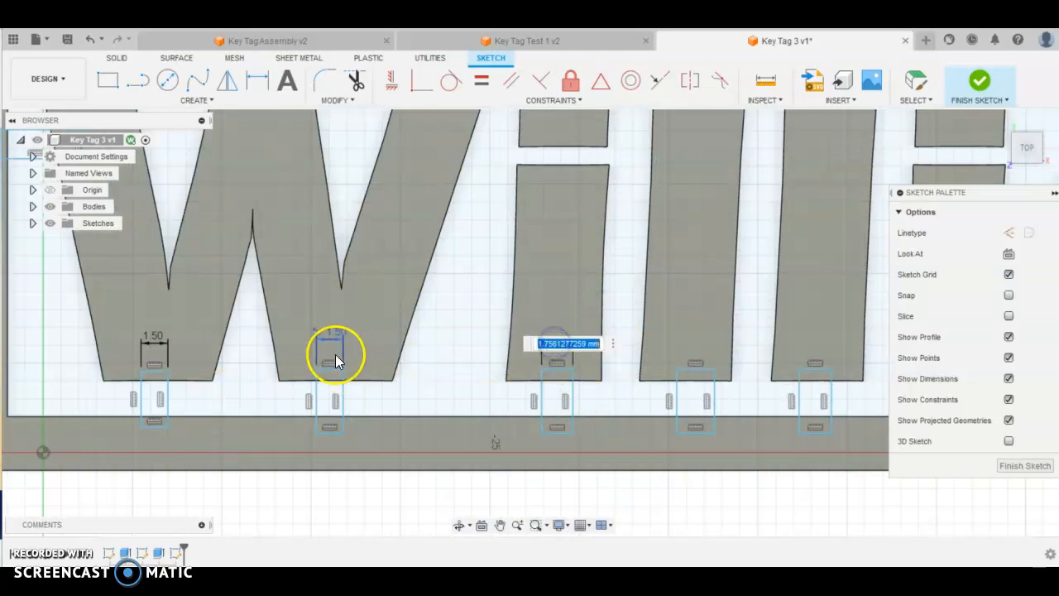
{"action": "left_click", "coordinate": [336, 328]}
{"action": "key", "text": "Return"}
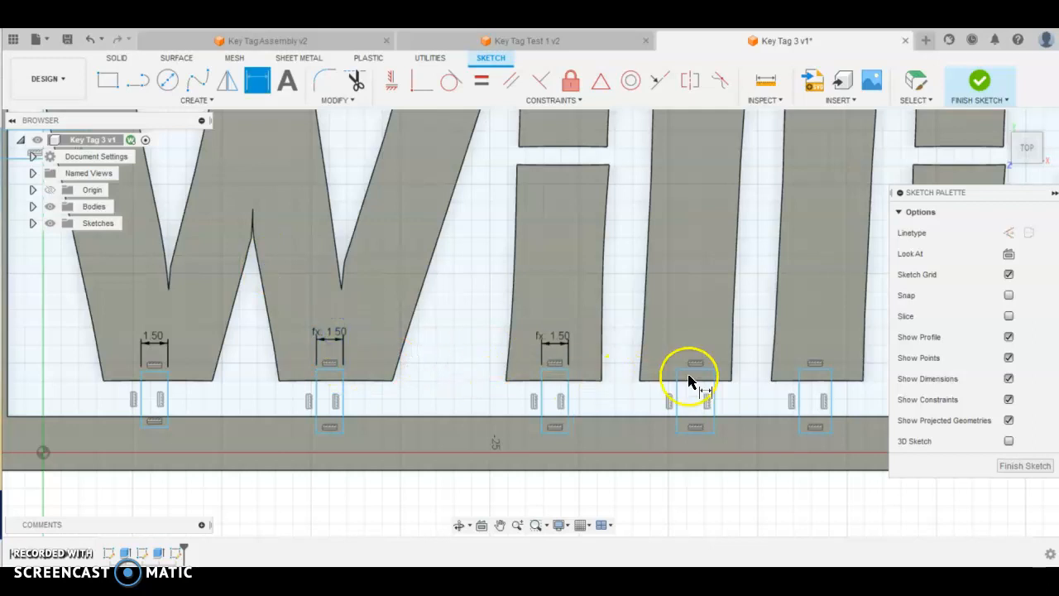
Dimension the widths of the rectangles under the third and fourth letters, linking each to the neighbouring 1.50 mm dimension.
{"action": "left_click", "coordinate": [705, 378]}
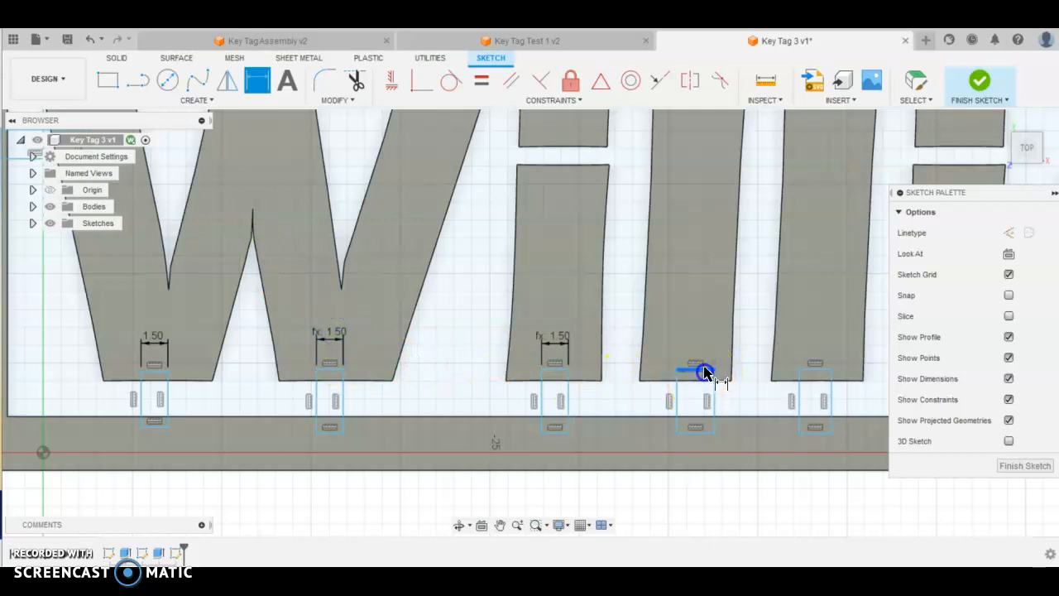
{"action": "left_click", "coordinate": [699, 346]}
{"action": "left_click", "coordinate": [561, 339]}
{"action": "key", "text": "Return"}
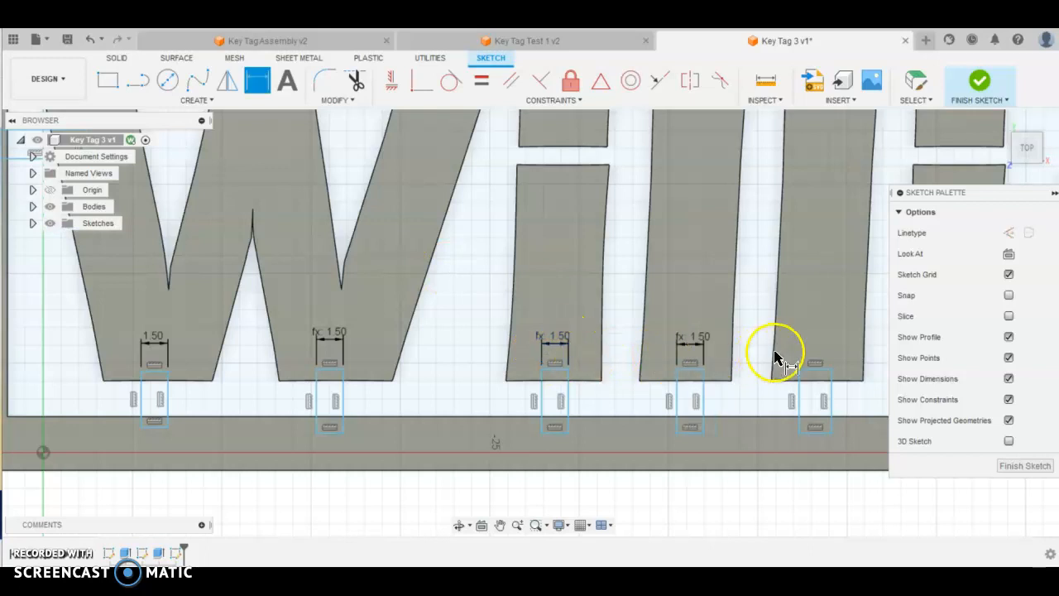
{"action": "left_click", "coordinate": [799, 343]}
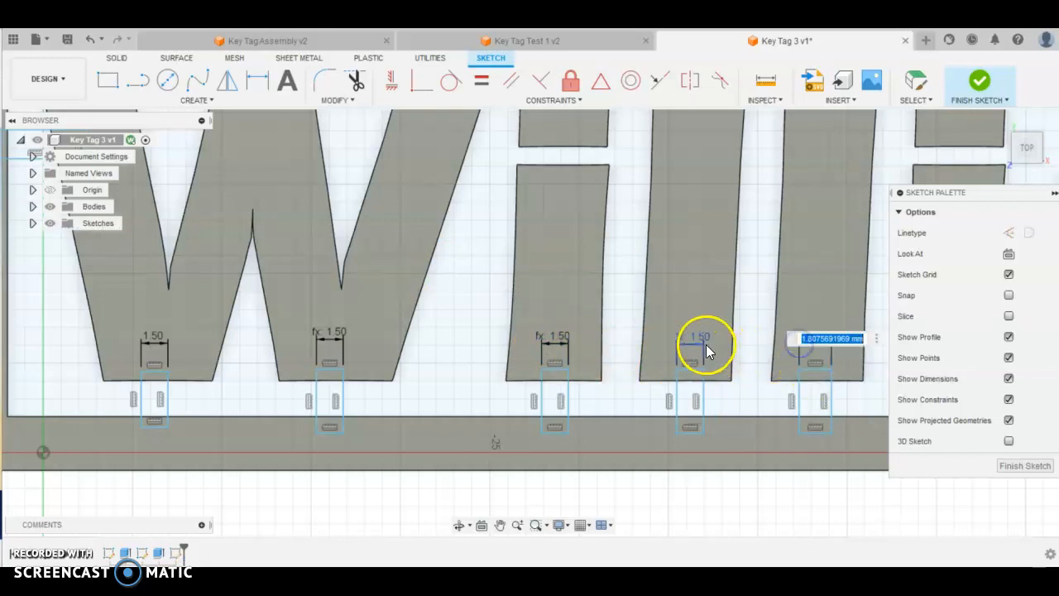
{"action": "left_click", "coordinate": [703, 342]}
{"action": "key", "text": "Return"}
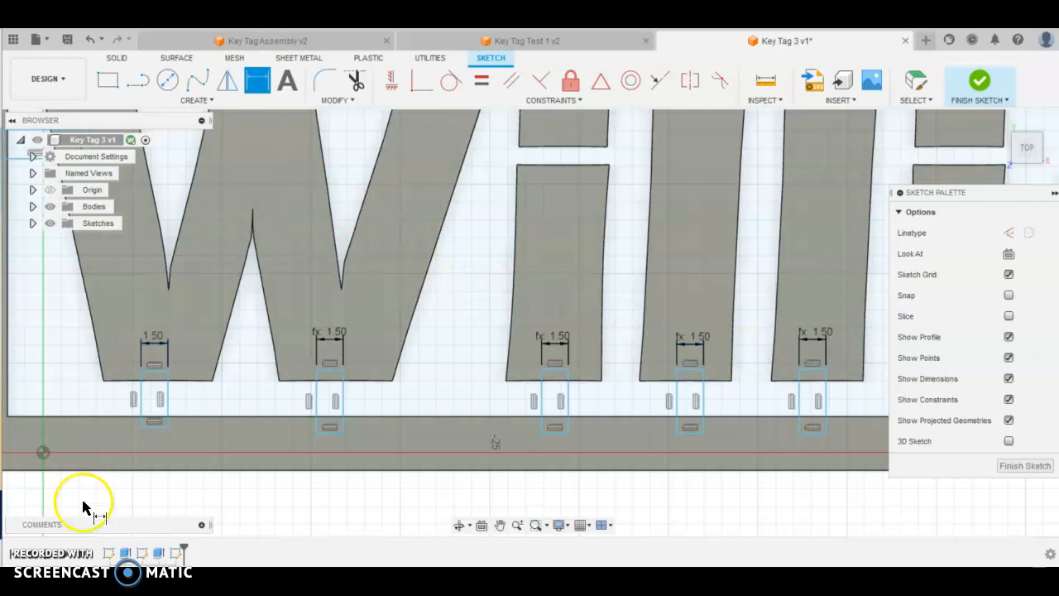
Apply a Collinear constraint between the left edges of the rectangles above and below the second letter.
{"action": "scroll", "coordinate": [495, 443], "scroll_direction": "down", "scroll_amount": 5}
{"action": "scroll", "coordinate": [695, 370], "scroll_direction": "up", "scroll_amount": 5}
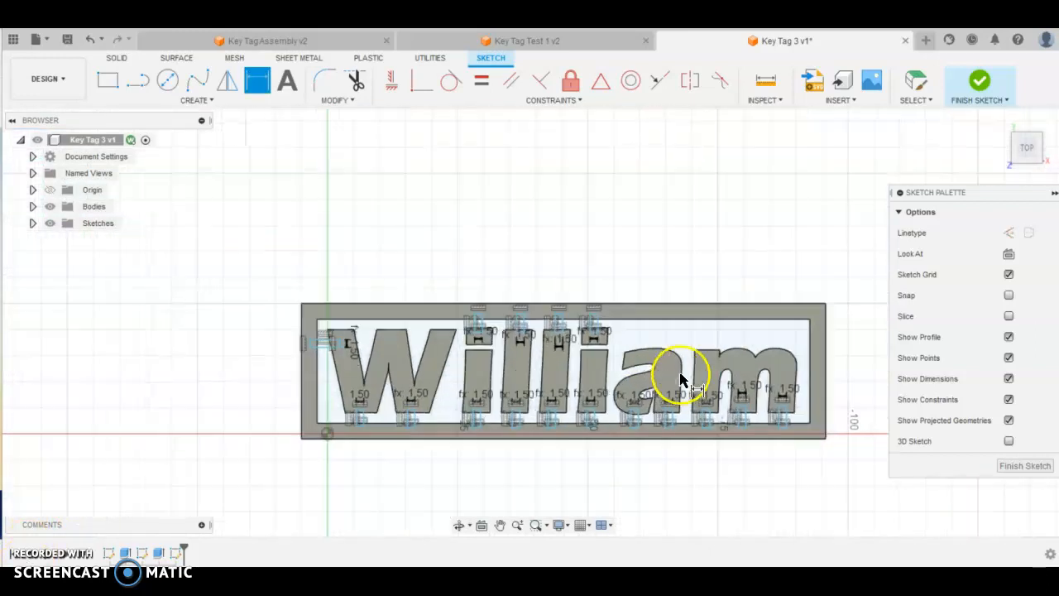
{"action": "scroll", "coordinate": [490, 374], "scroll_direction": "up", "scroll_amount": 2}
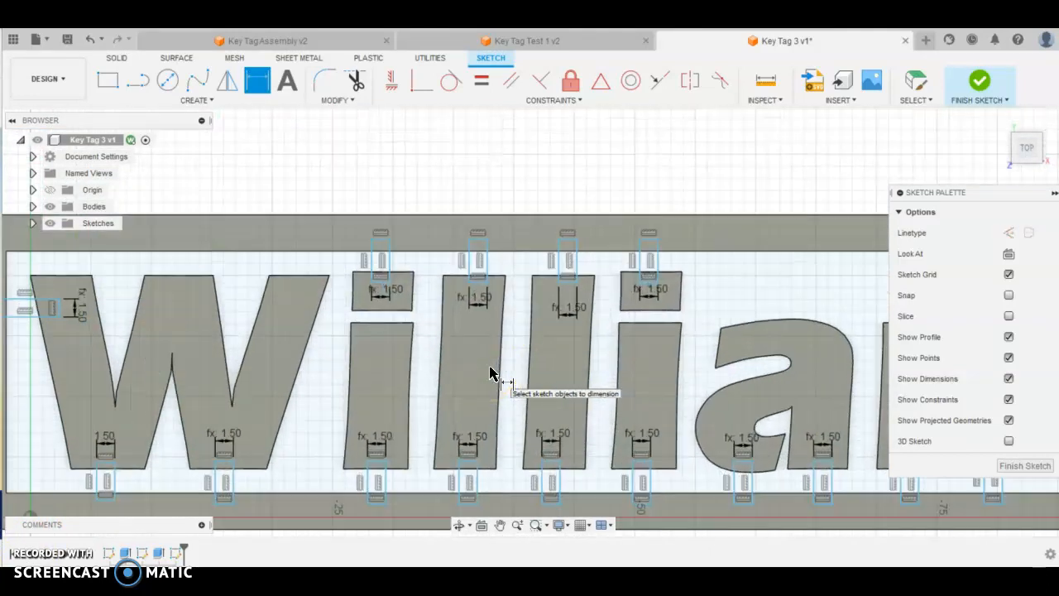
{"action": "scroll", "coordinate": [419, 433], "scroll_direction": "up", "scroll_amount": 2}
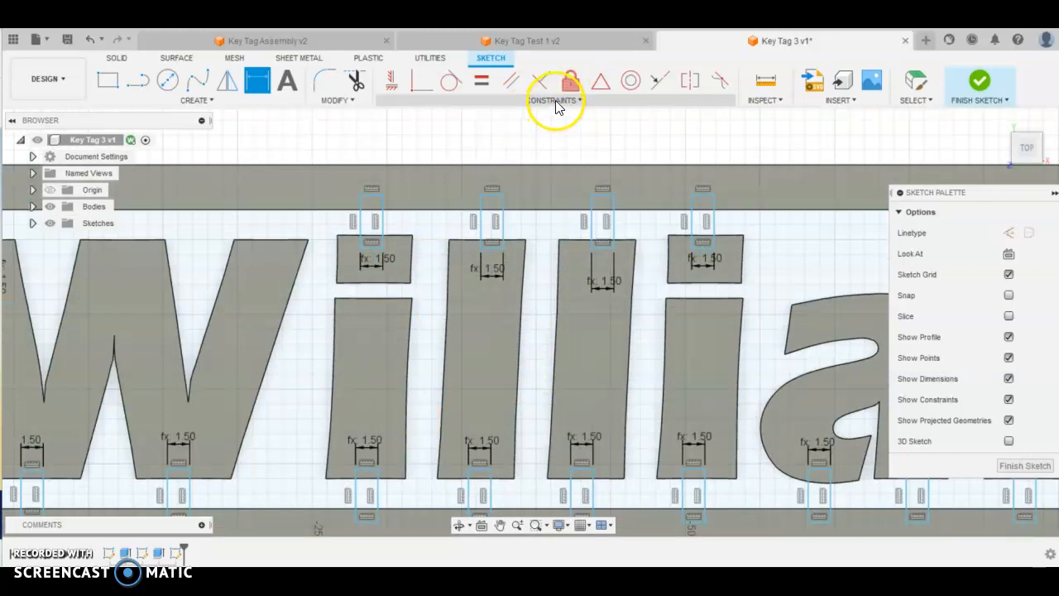
{"action": "left_click", "coordinate": [556, 101]}
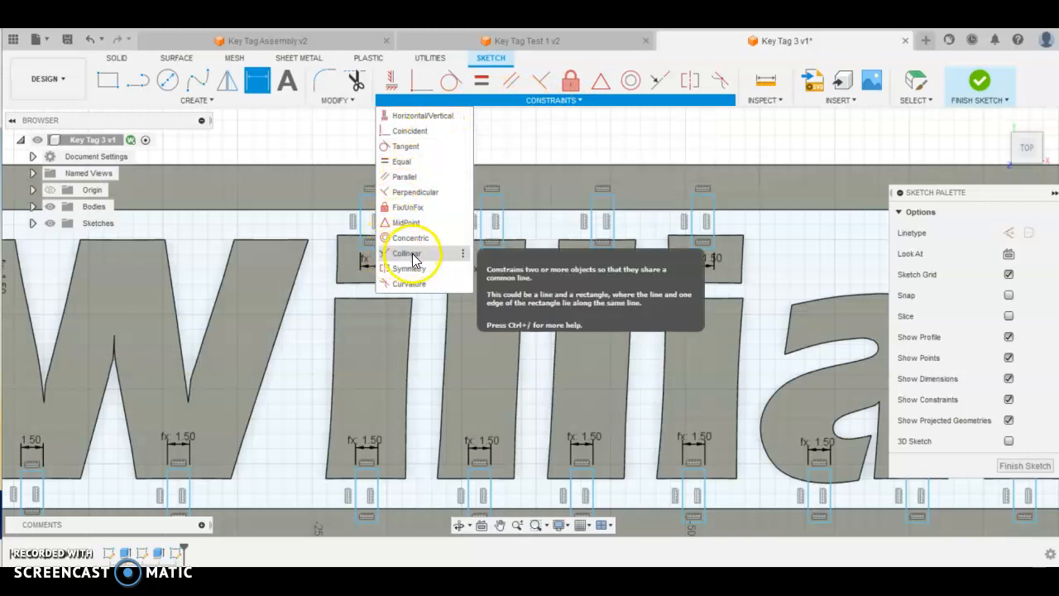
{"action": "left_click", "coordinate": [412, 258]}
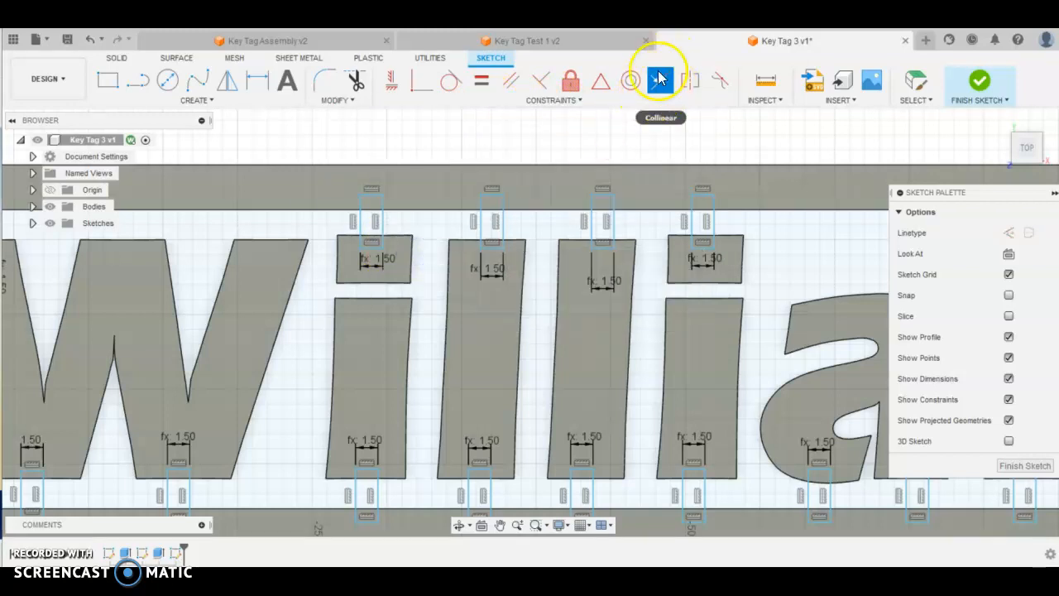
{"action": "left_click", "coordinate": [362, 225]}
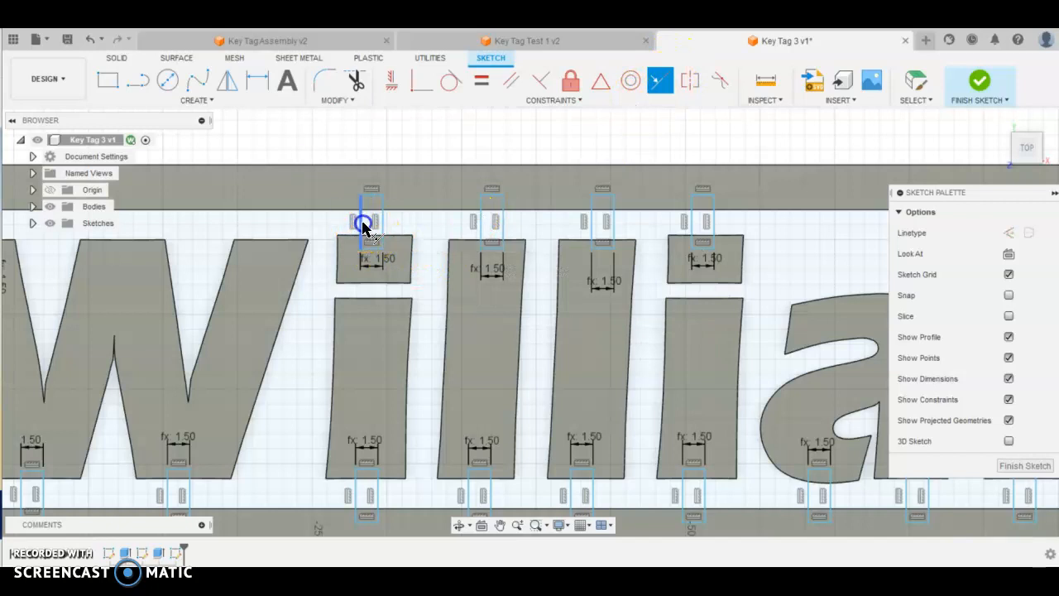
{"action": "left_click", "coordinate": [356, 491]}
{"action": "left_click", "coordinate": [493, 279]}
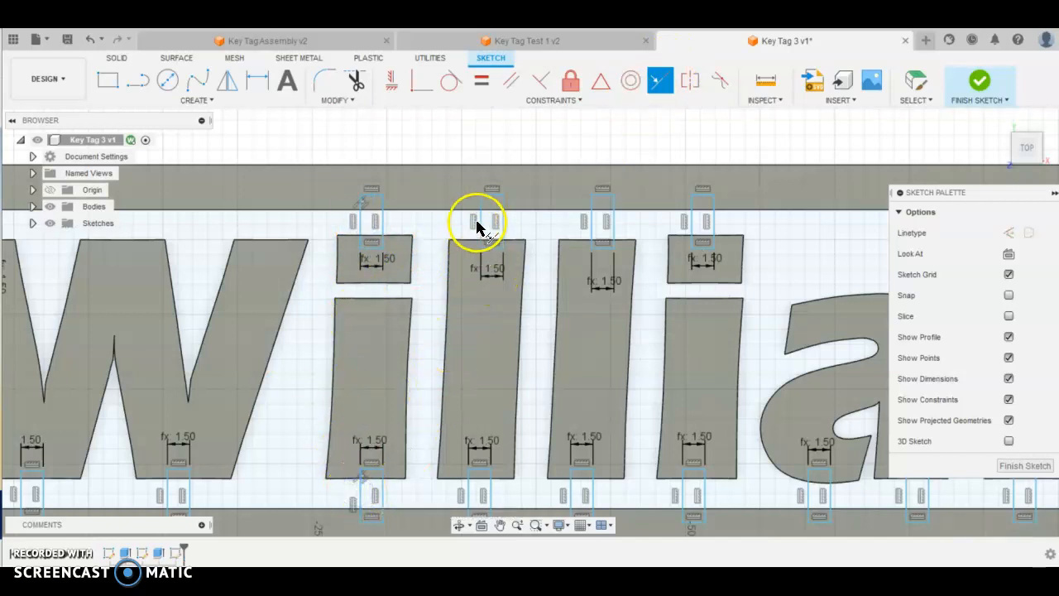
Apply Collinear constraints between the left edges of the rectangles above and below the third, fourth and fifth letters.
{"action": "left_click", "coordinate": [468, 485]}
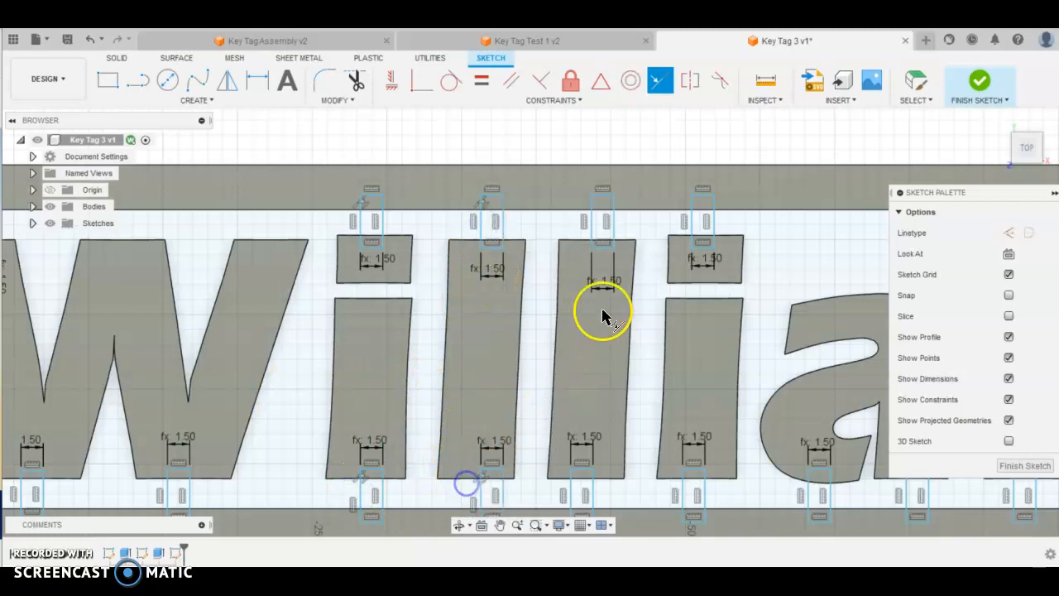
{"action": "left_click", "coordinate": [593, 234]}
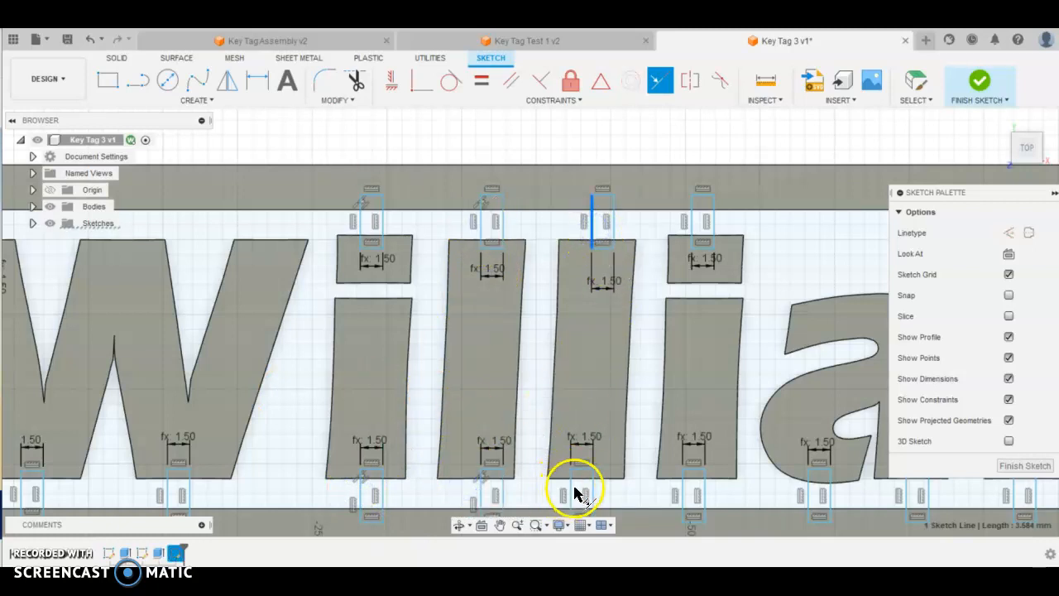
{"action": "left_click", "coordinate": [571, 490]}
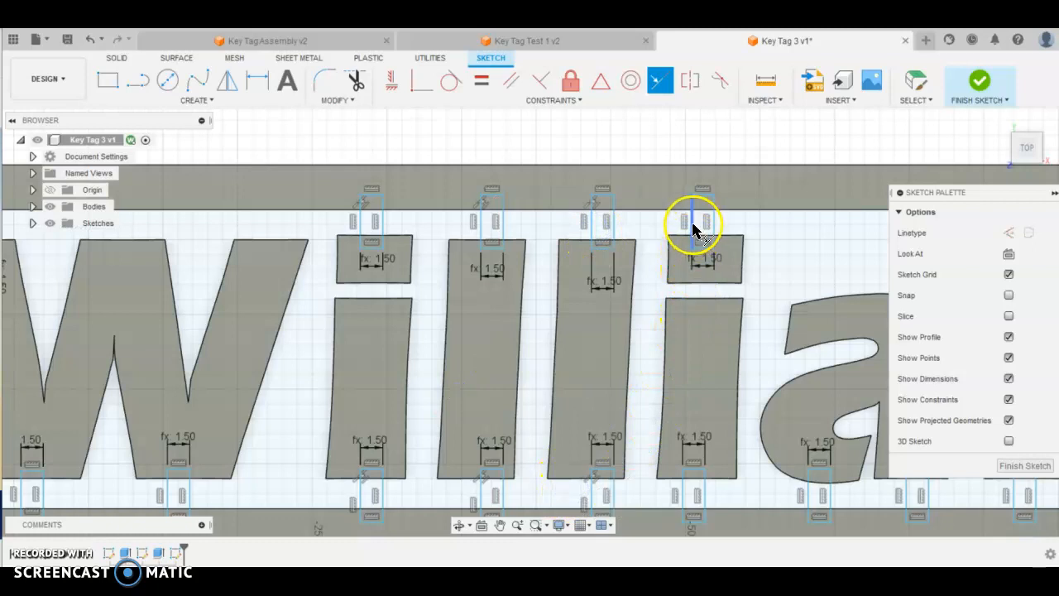
{"action": "left_click", "coordinate": [692, 230]}
{"action": "left_click", "coordinate": [684, 495]}
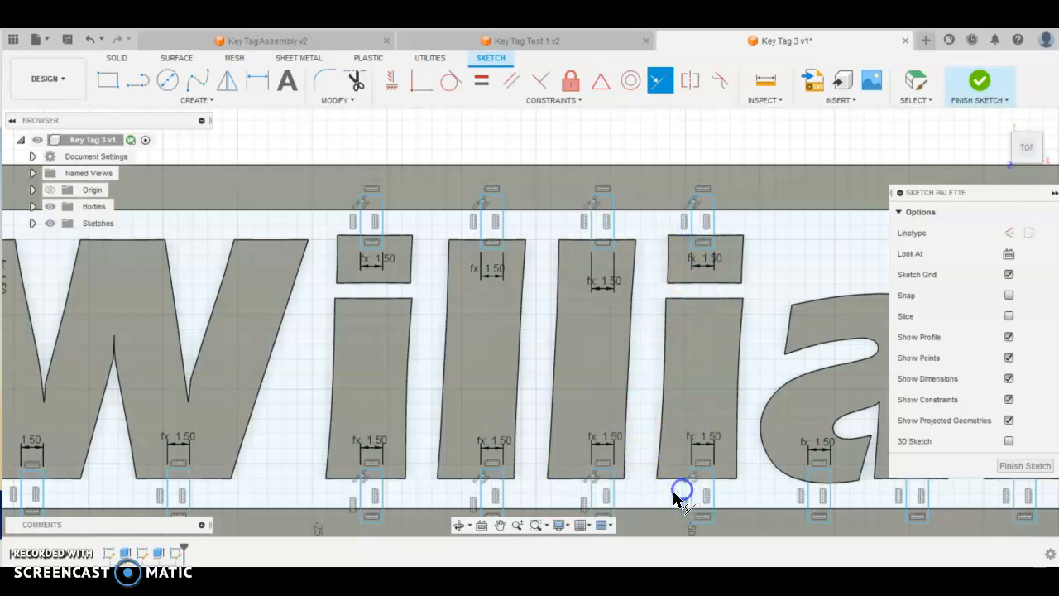
{"action": "left_click", "coordinate": [671, 466]}
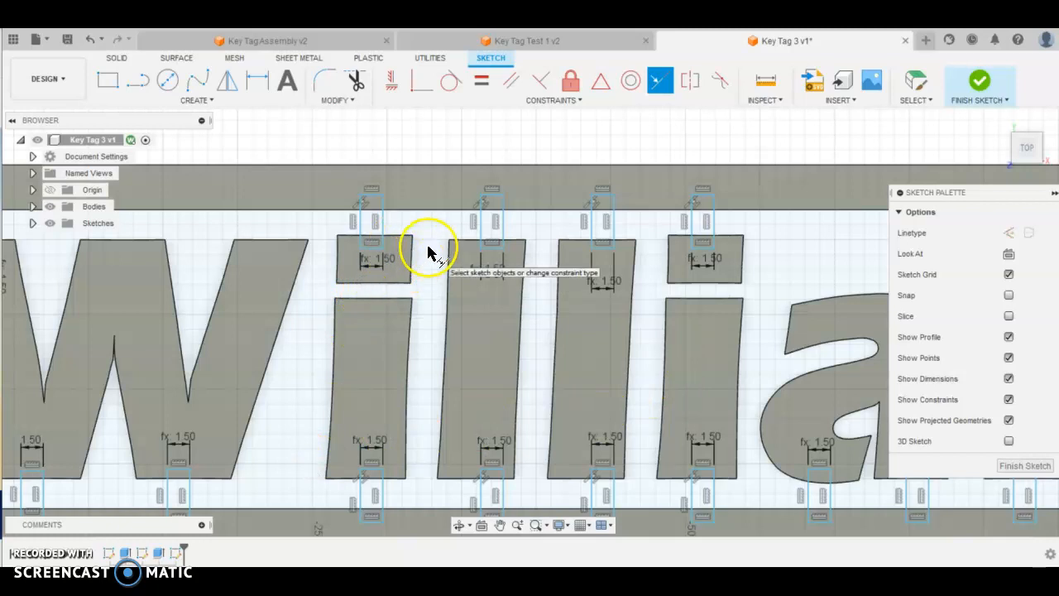
{"action": "key", "text": "Escape"}
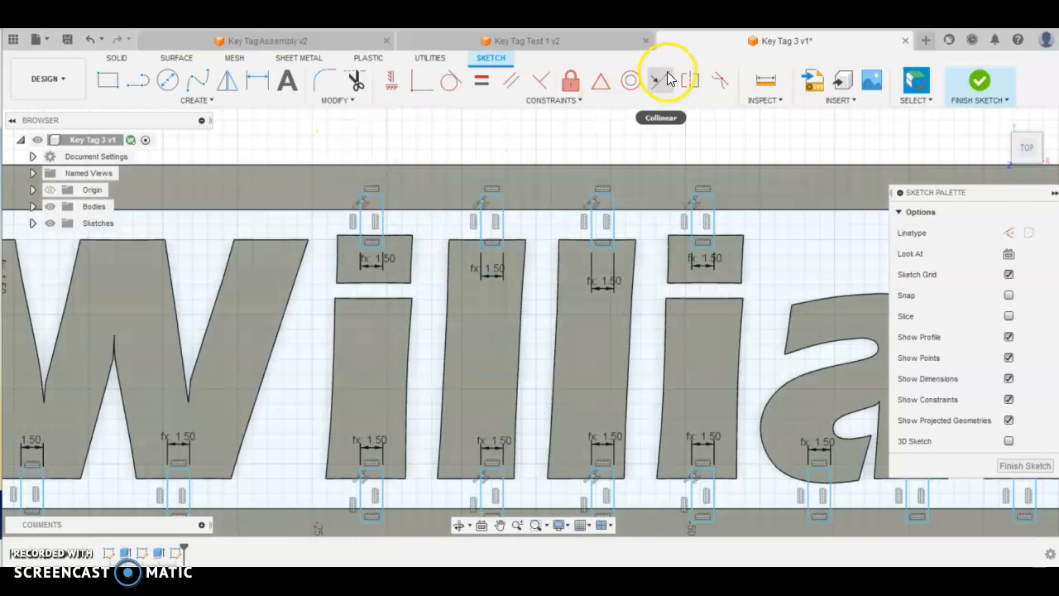
Shift the aligned rectangle pairs at the second to fifth letters slightly towards the first letter and finish the sketch.
{"action": "left_click", "coordinate": [362, 195]}
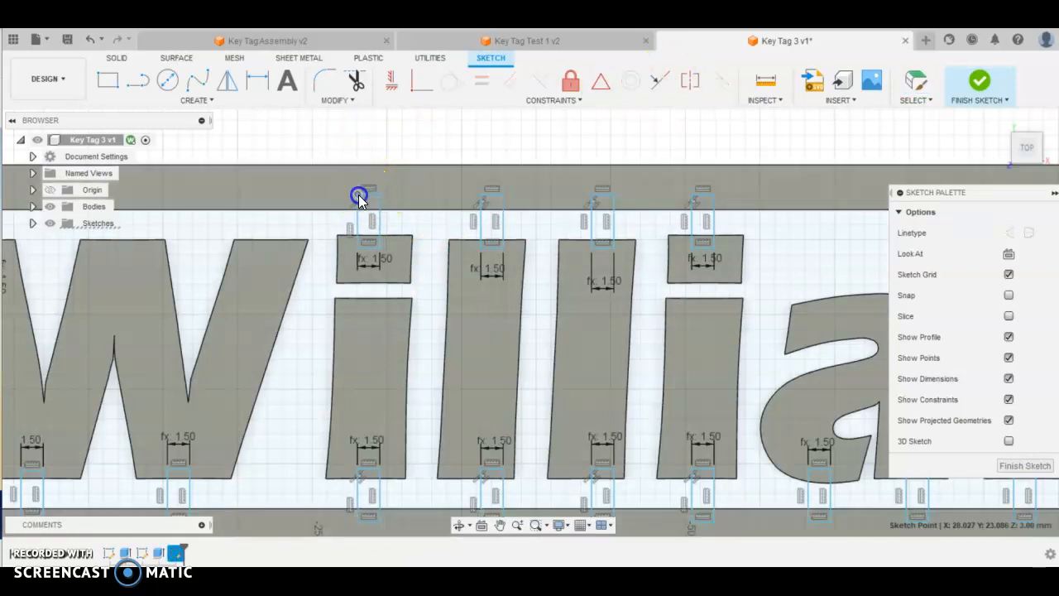
{"action": "mouse_move", "coordinate": [480, 194]}
{"action": "left_mouse_down"}
{"action": "mouse_move", "coordinate": [464, 196]}
{"action": "mouse_move", "coordinate": [473, 195]}
{"action": "left_mouse_up"}
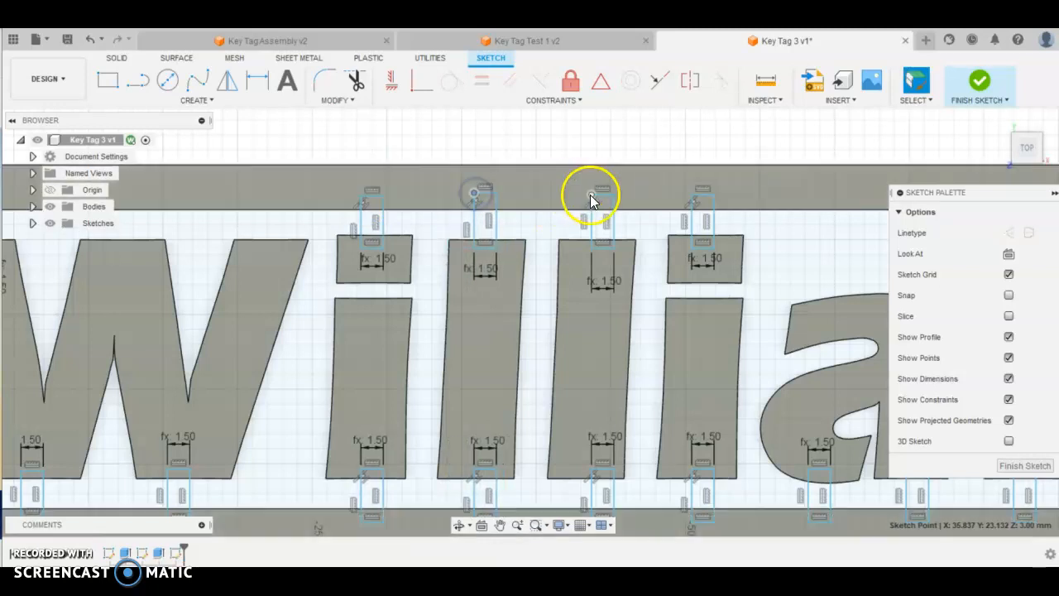
{"action": "left_click_drag", "start_coordinate": [589, 195], "coordinate": [584, 196]}
{"action": "left_click_drag", "start_coordinate": [693, 195], "coordinate": [689, 195]}
{"action": "scroll", "coordinate": [494, 350], "scroll_direction": "down", "scroll_amount": 3}
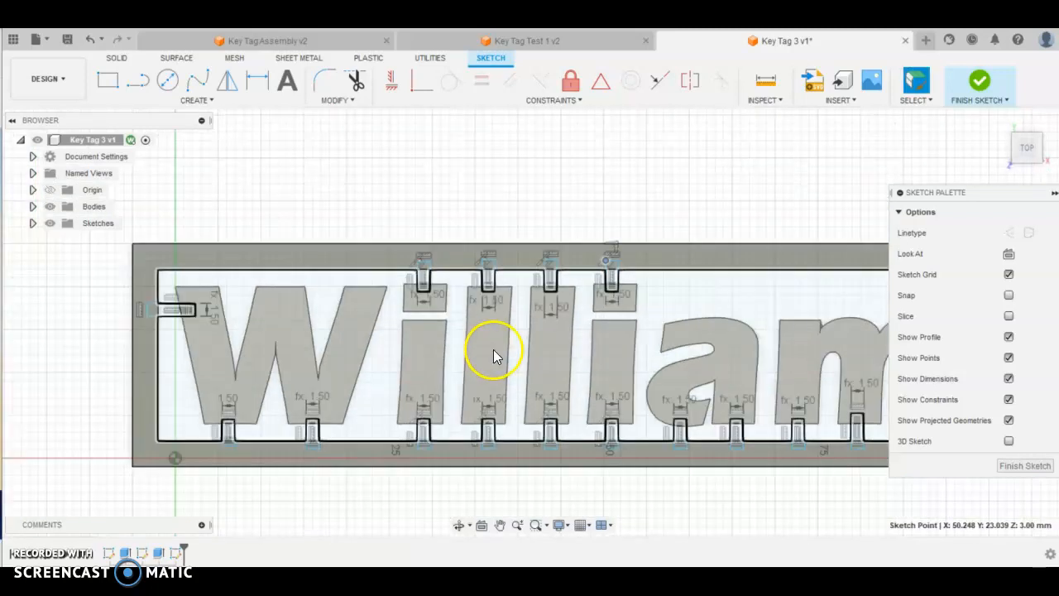
{"action": "scroll", "coordinate": [494, 351], "scroll_direction": "down", "scroll_amount": 2}
{"action": "middle_click_drag", "start_coordinate": [467, 396], "coordinate": [305, 423]}
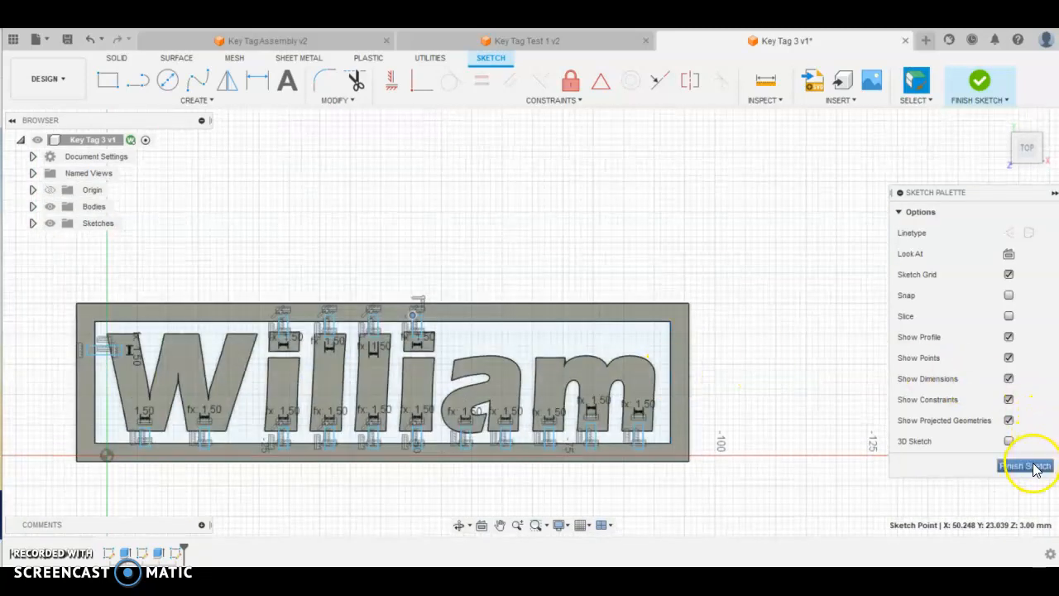
{"action": "left_click", "coordinate": [1026, 466]}
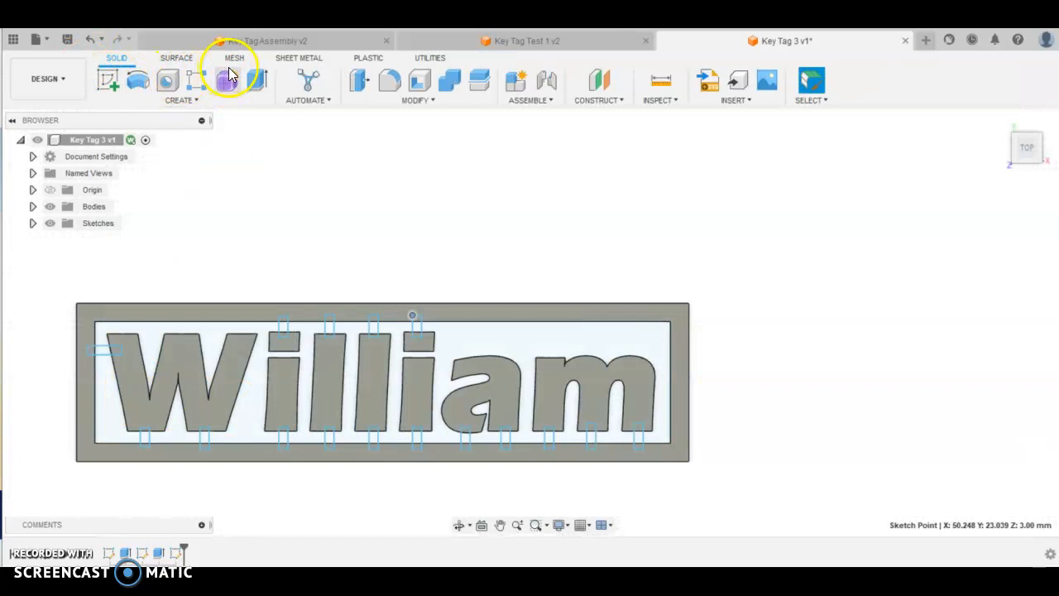
Start an extrusion with the rectangles beside the first letter, below the first two letters, and above the second to fourth letters.
{"action": "left_click", "coordinate": [258, 79]}
{"action": "scroll", "coordinate": [118, 356], "scroll_direction": "up", "scroll_amount": 4}
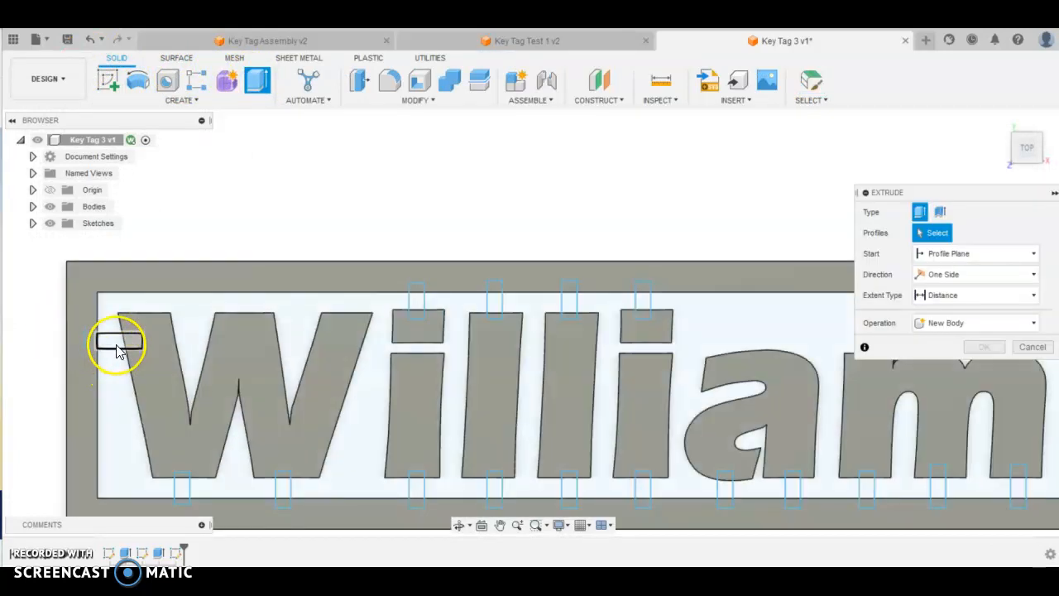
{"action": "left_click", "coordinate": [118, 348]}
{"action": "left_click", "coordinate": [181, 485]}
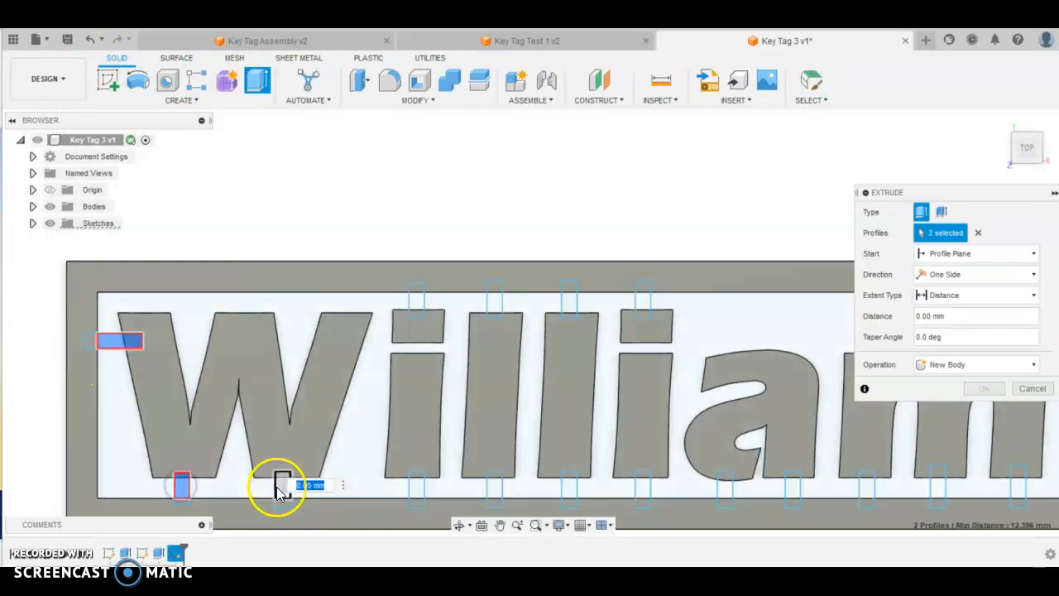
{"action": "left_click", "coordinate": [282, 486]}
{"action": "left_click", "coordinate": [416, 485]}
{"action": "left_click", "coordinate": [416, 302]}
{"action": "left_click", "coordinate": [494, 301]}
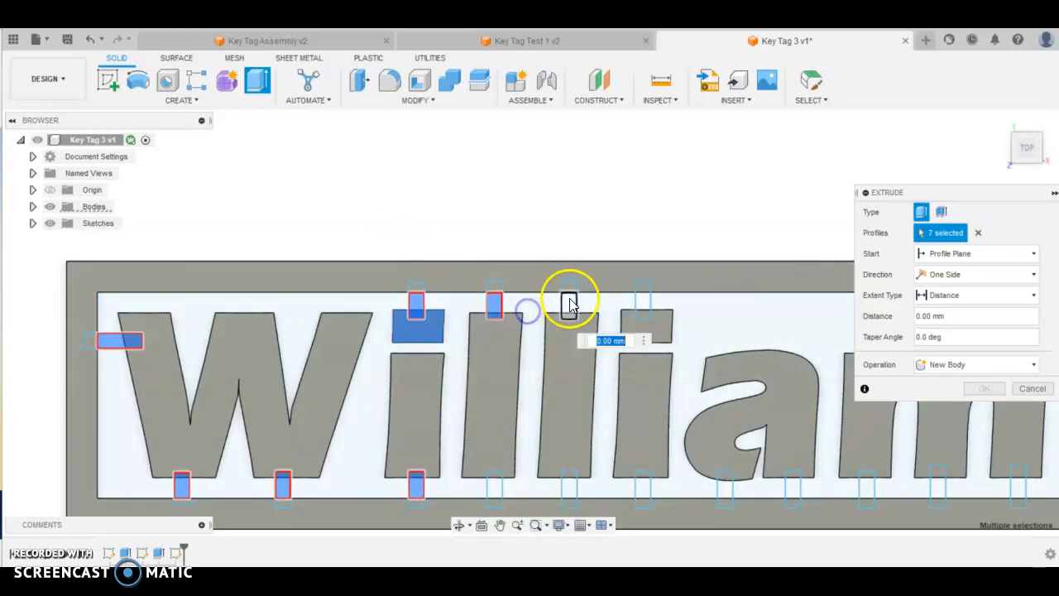
{"action": "left_click", "coordinate": [570, 303]}
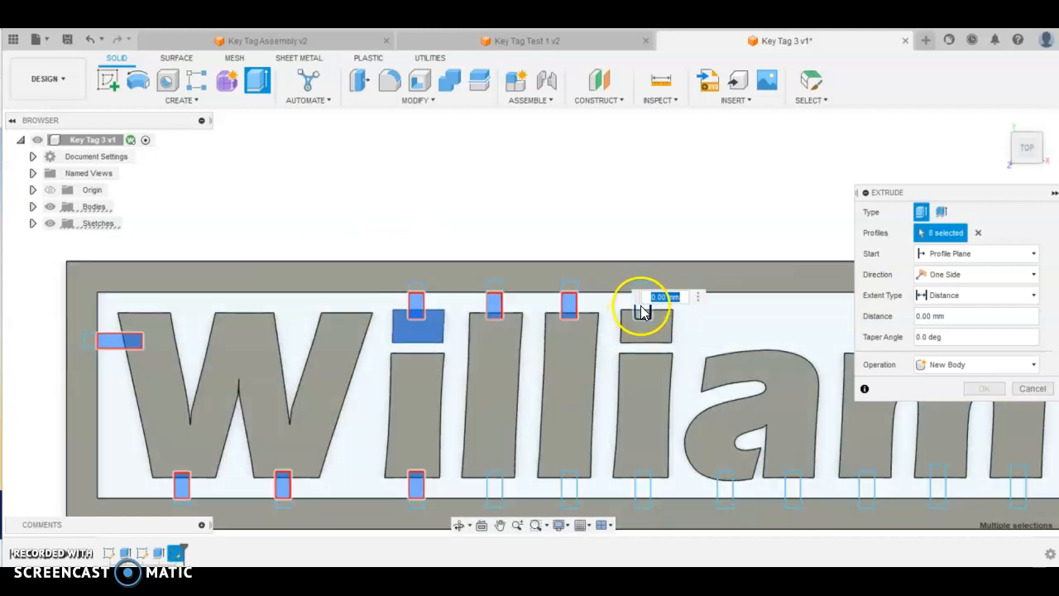
Add the rectangle above the fifth letter to the extrusion profiles and try to deselect the face of the second letter's dot.
{"action": "scroll", "coordinate": [642, 312], "scroll_direction": "up", "scroll_amount": 3}
{"action": "left_click", "coordinate": [644, 312]}
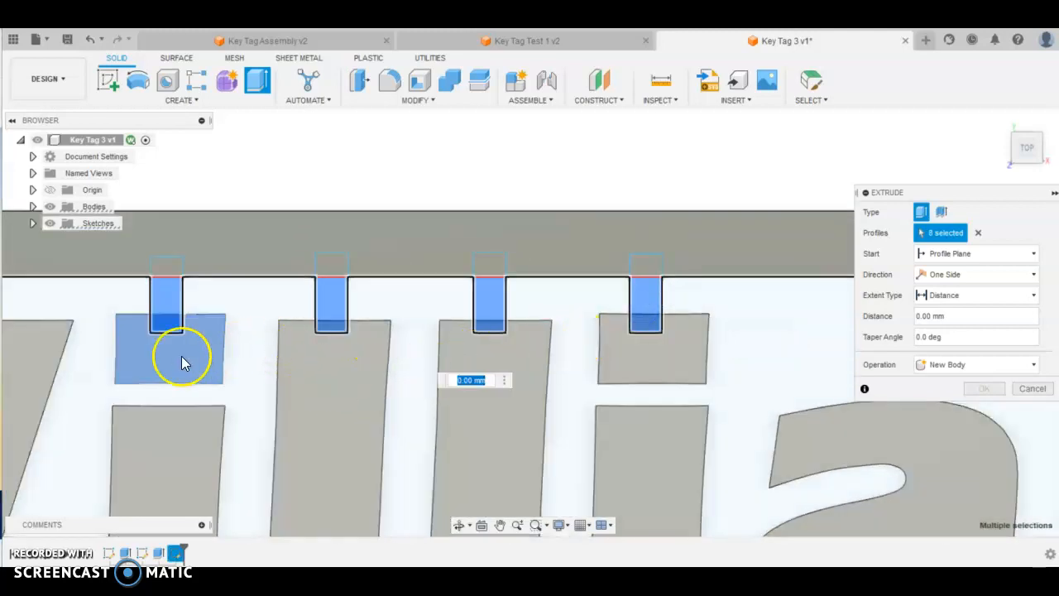
{"action": "left_click", "coordinate": [151, 359]}
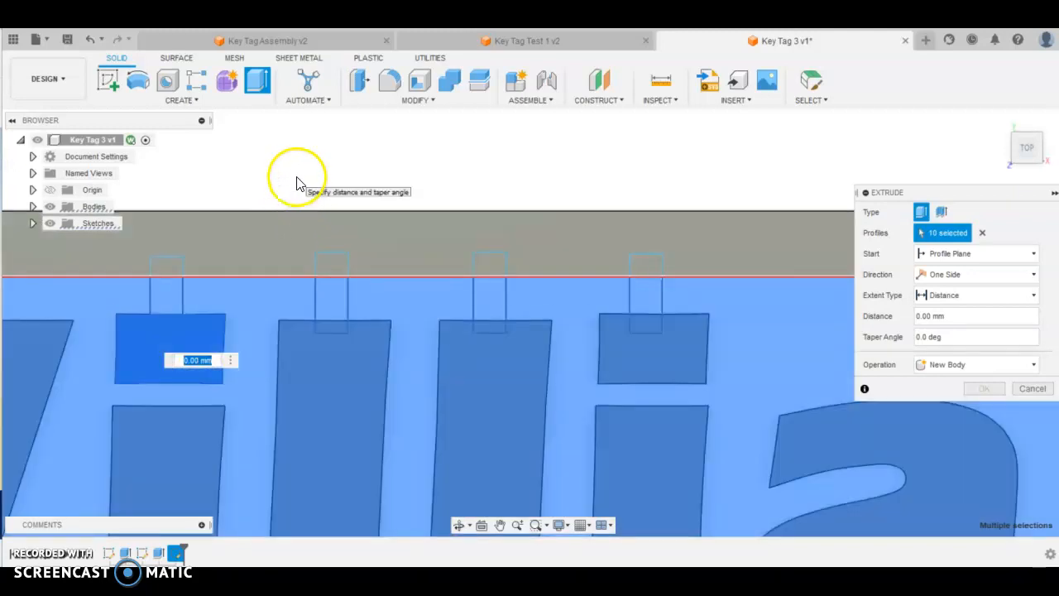
{"action": "left_click", "coordinate": [258, 293]}
{"action": "scroll", "coordinate": [300, 304], "scroll_direction": "down", "scroll_amount": 5}
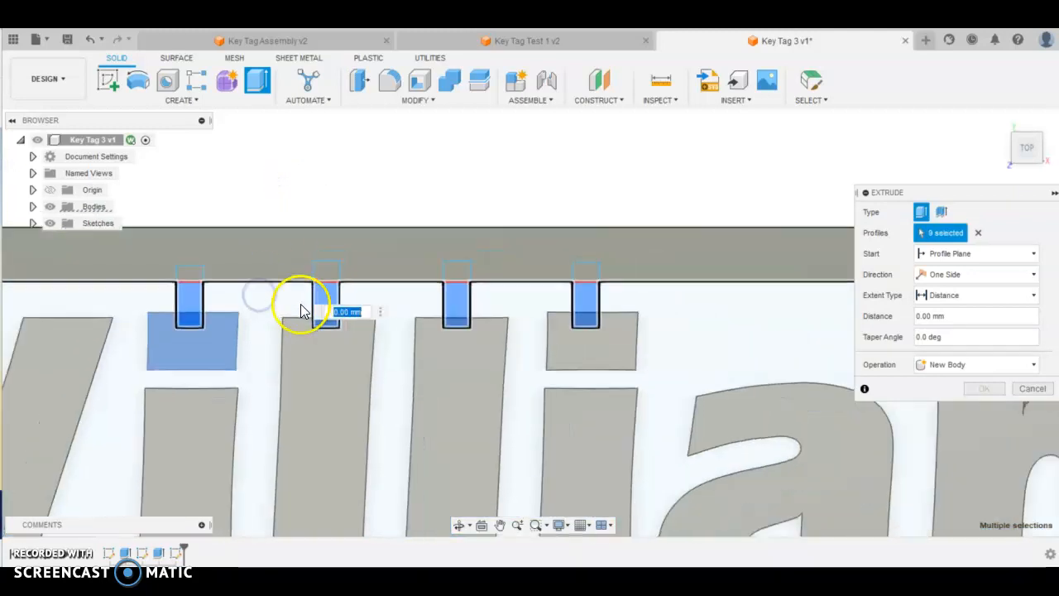
{"action": "scroll", "coordinate": [360, 410], "scroll_direction": "up", "scroll_amount": 1}
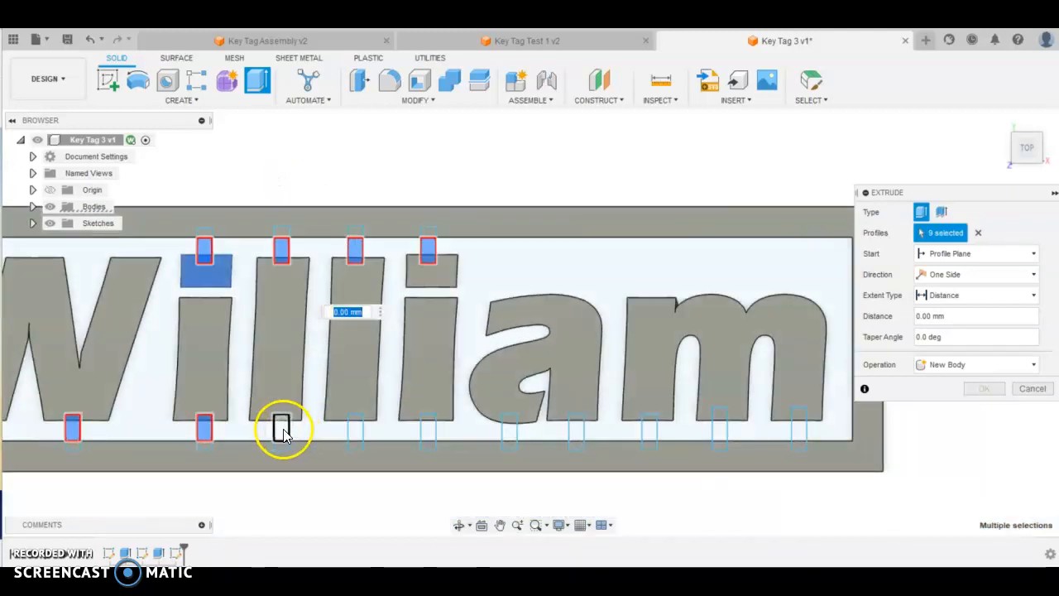
Add all the remaining rectangles below the third to seventh letters to the extrusion profiles, leaving the background area unselected.
{"action": "left_click", "coordinate": [290, 429]}
{"action": "left_click", "coordinate": [355, 428]}
{"action": "left_click", "coordinate": [432, 427]}
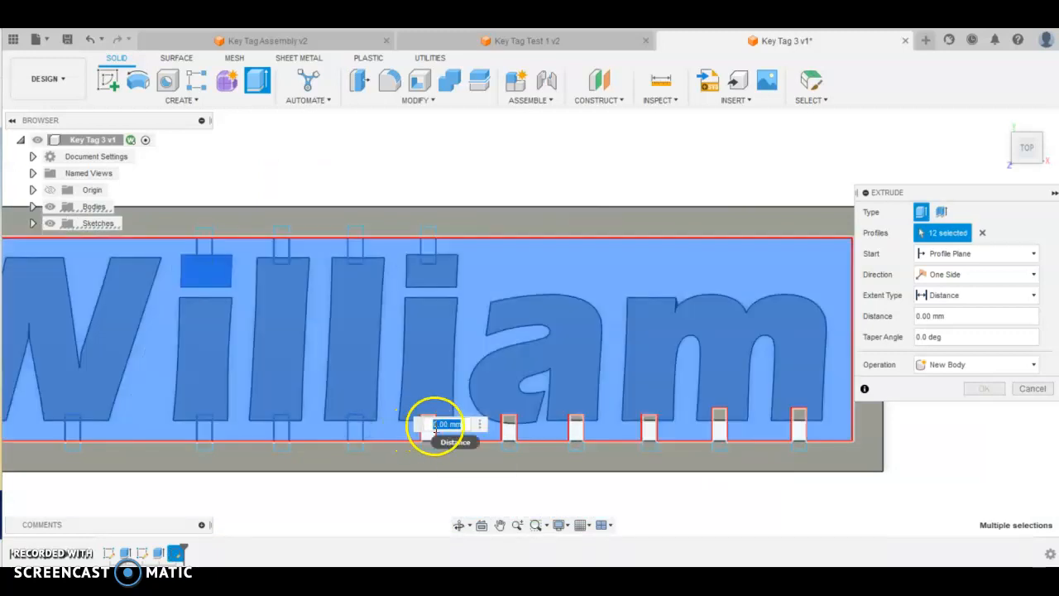
{"action": "left_click", "coordinate": [428, 431]}
{"action": "left_click", "coordinate": [575, 427]}
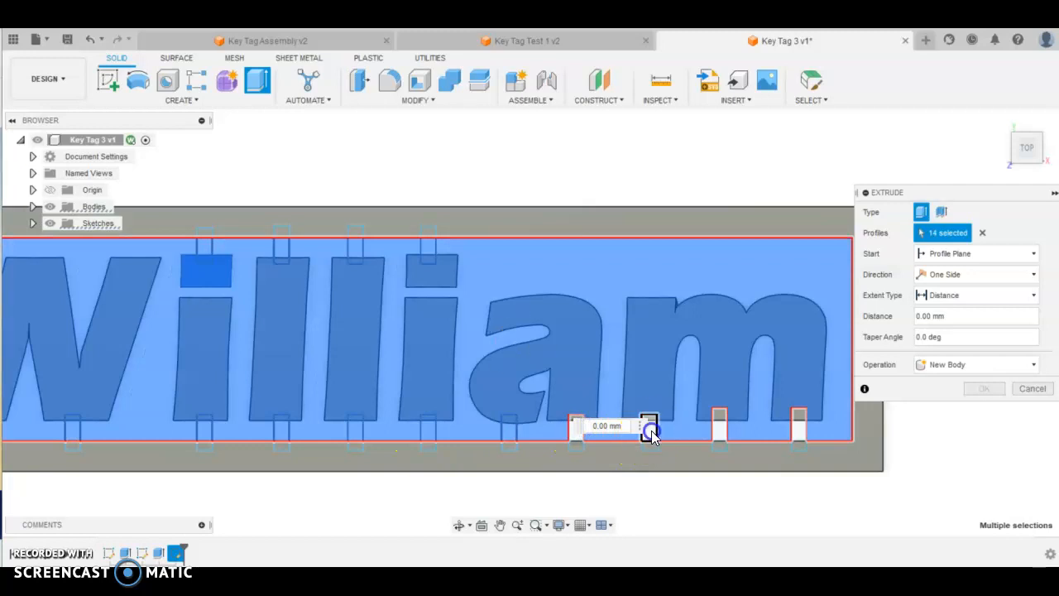
{"action": "left_click", "coordinate": [717, 428]}
{"action": "left_click", "coordinate": [771, 262]}
{"action": "left_click", "coordinate": [723, 437]}
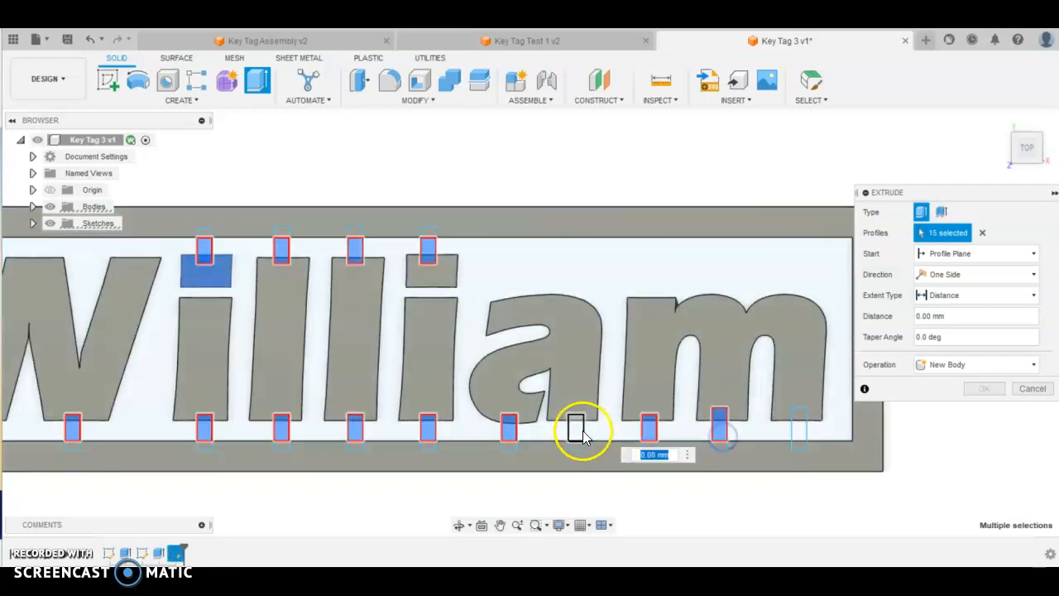
{"action": "left_click", "coordinate": [576, 437]}
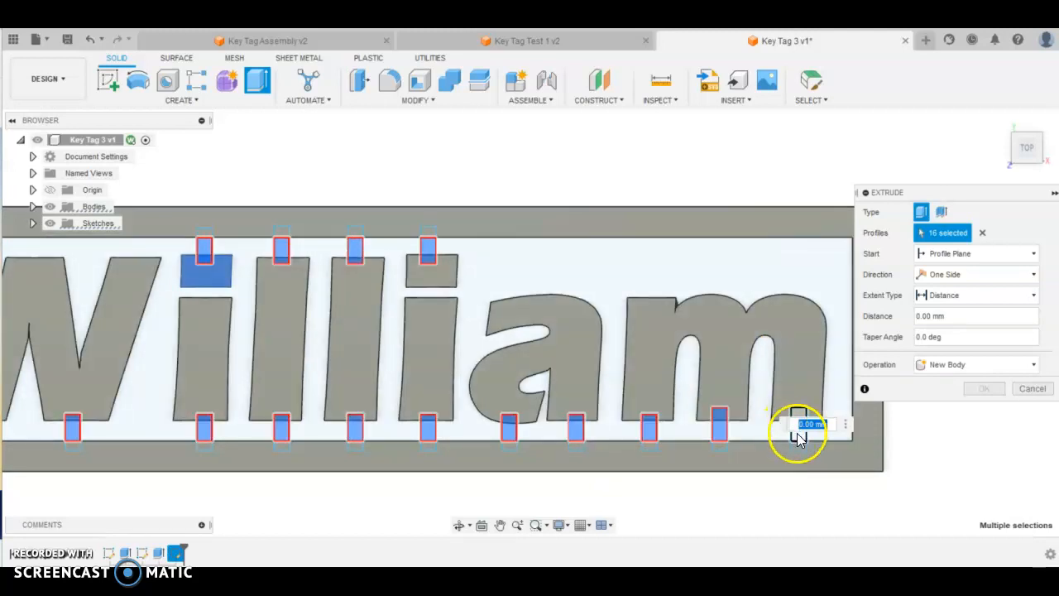
{"action": "left_click", "coordinate": [801, 440]}
{"action": "scroll", "coordinate": [554, 381], "scroll_direction": "down", "scroll_amount": 3}
{"action": "scroll", "coordinate": [536, 365], "scroll_direction": "up", "scroll_amount": 1}
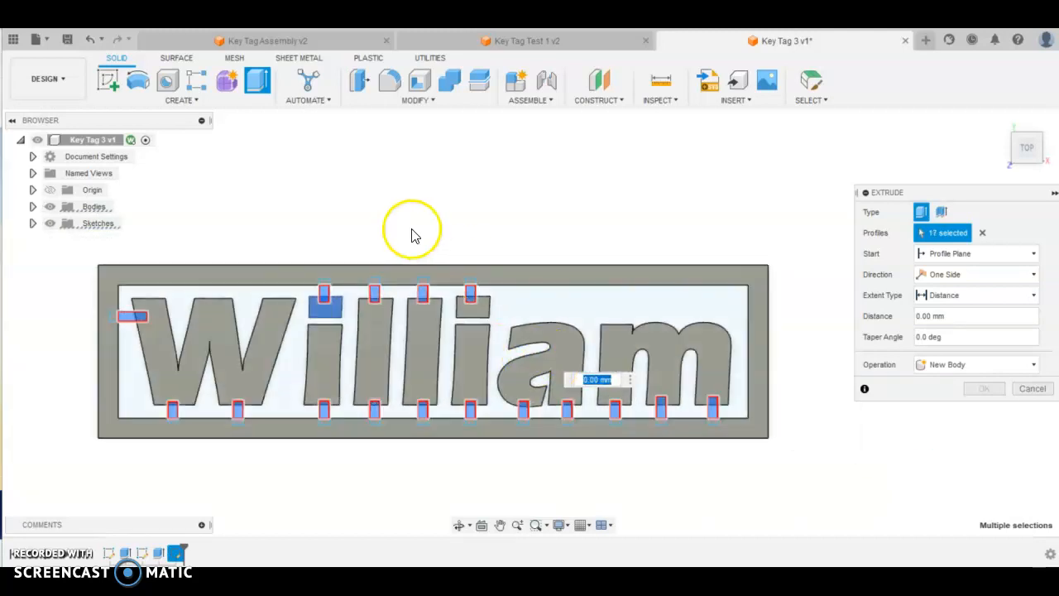
Extrude the selected rectangles -3 mm with the Join operation to connect the letters to the frame.
{"action": "left_click", "coordinate": [993, 364]}
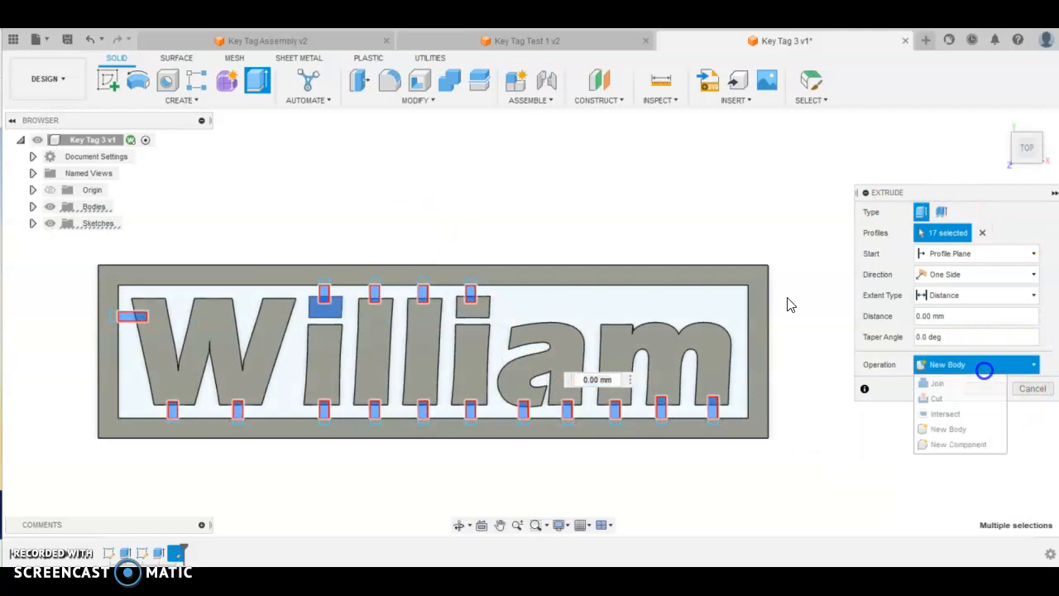
{"action": "left_click", "coordinate": [966, 384]}
{"action": "middle_click_drag", "start_coordinate": [664, 260], "coordinate": [598, 160], "text": "shift"}
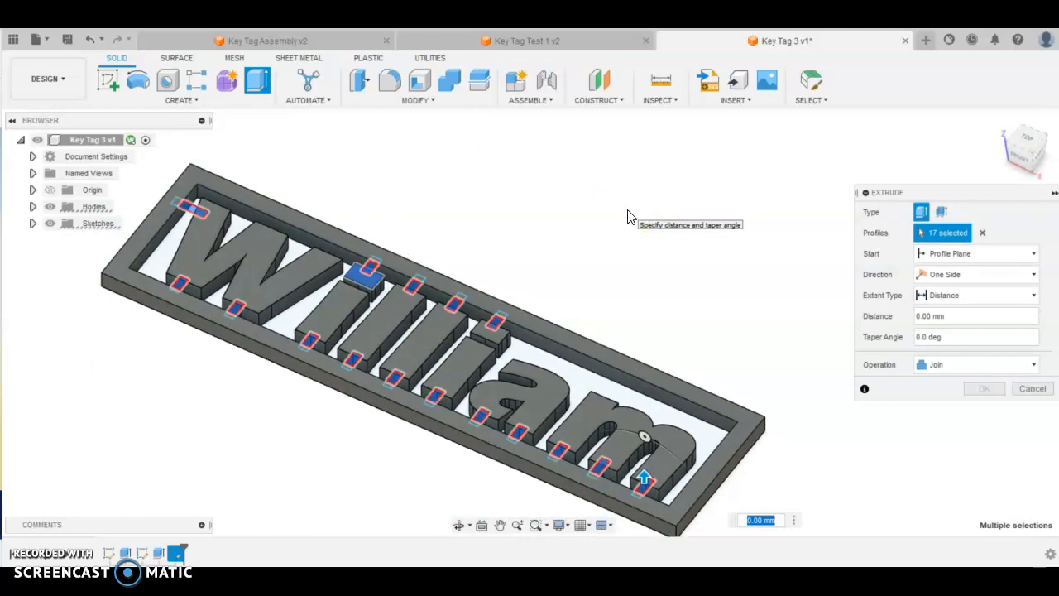
{"action": "key", "text": "Return"}
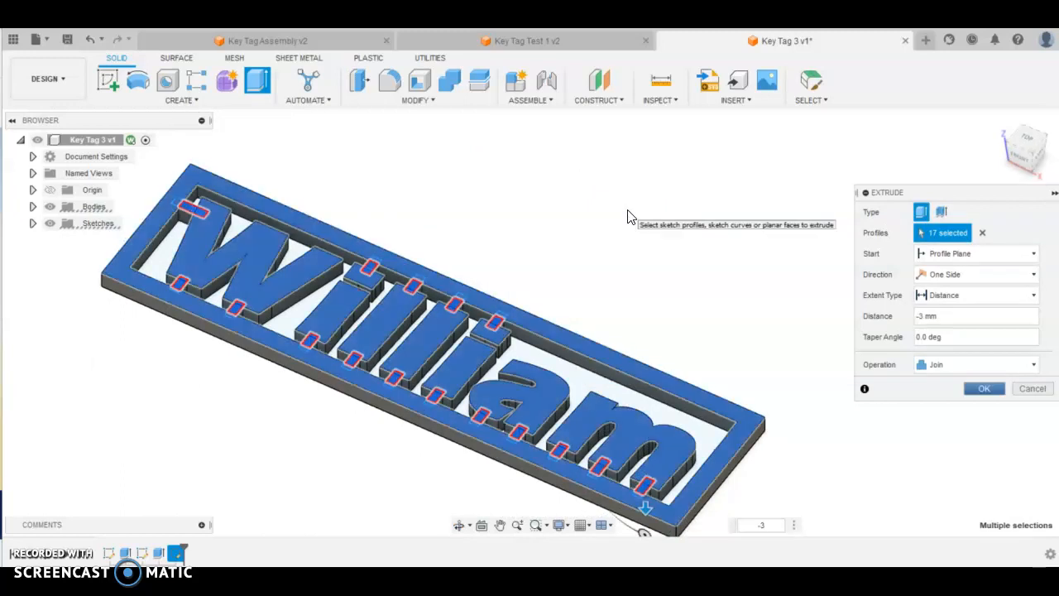
{"action": "key", "text": "Return"}
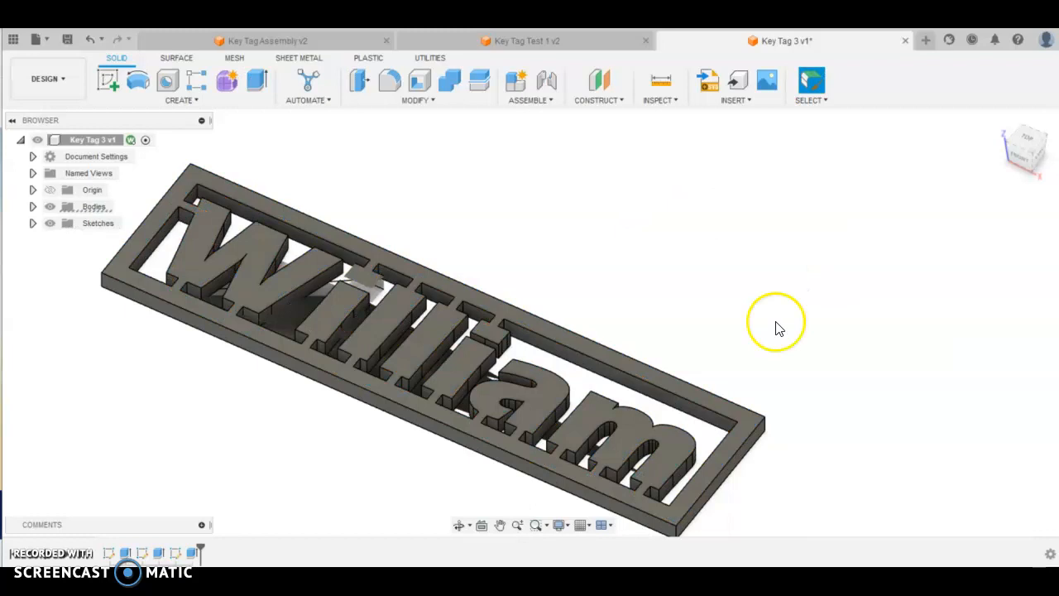
Reopen the bridging sketch, shift the rectangle pair at the second letter slightly towards the third letter, and finish the sketch.
{"action": "scroll", "coordinate": [381, 286], "scroll_direction": "up", "scroll_amount": 5}
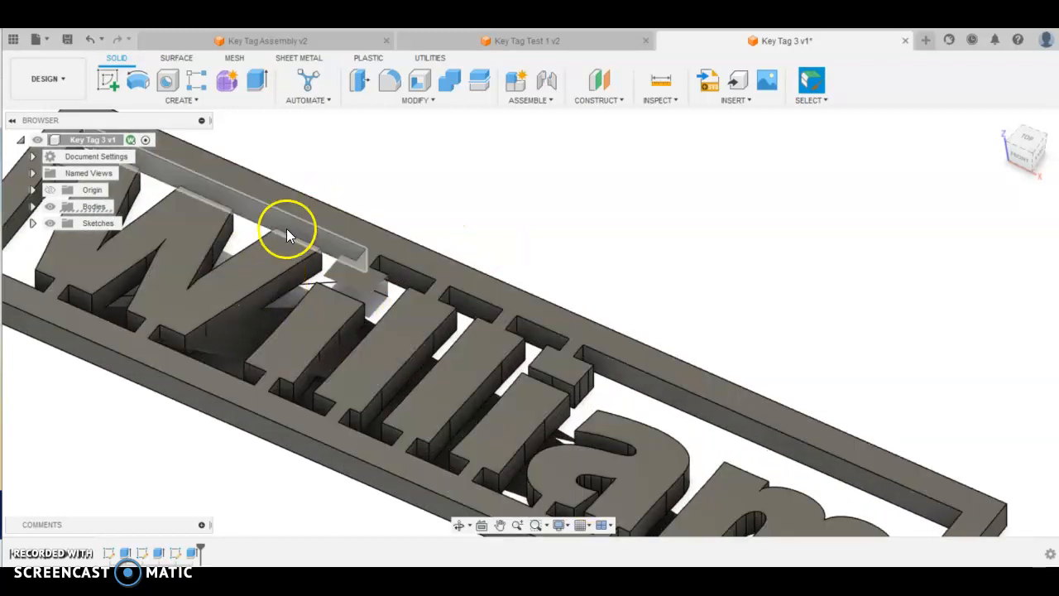
{"action": "middle_click_drag", "start_coordinate": [386, 233], "coordinate": [508, 238], "text": "shift"}
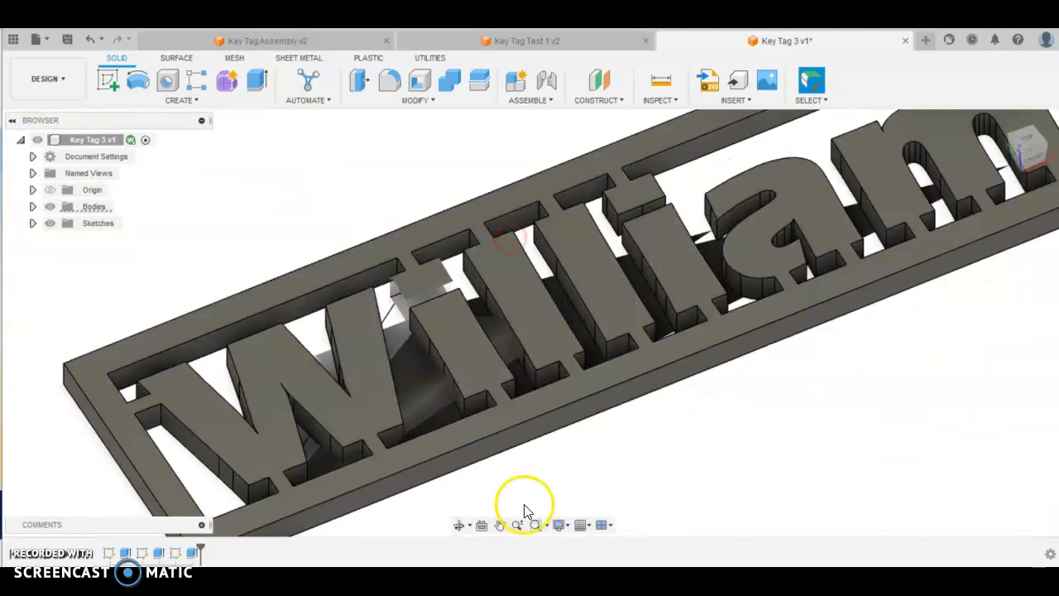
{"action": "scroll", "coordinate": [403, 290], "scroll_direction": "down", "scroll_amount": 3}
{"action": "scroll", "coordinate": [402, 290], "scroll_direction": "up", "scroll_amount": 6}
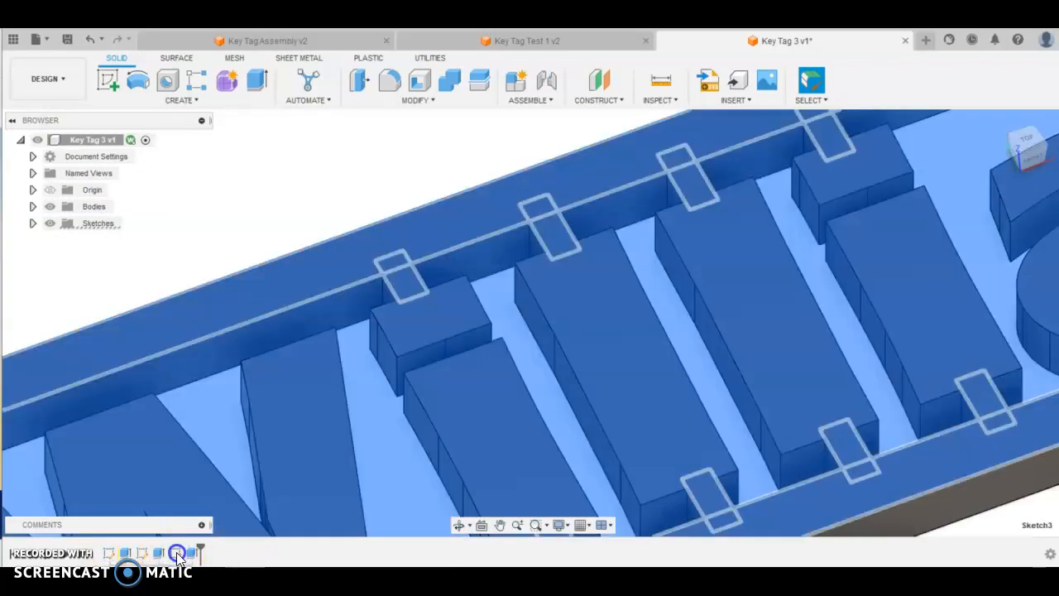
{"action": "double_click", "coordinate": [178, 554]}
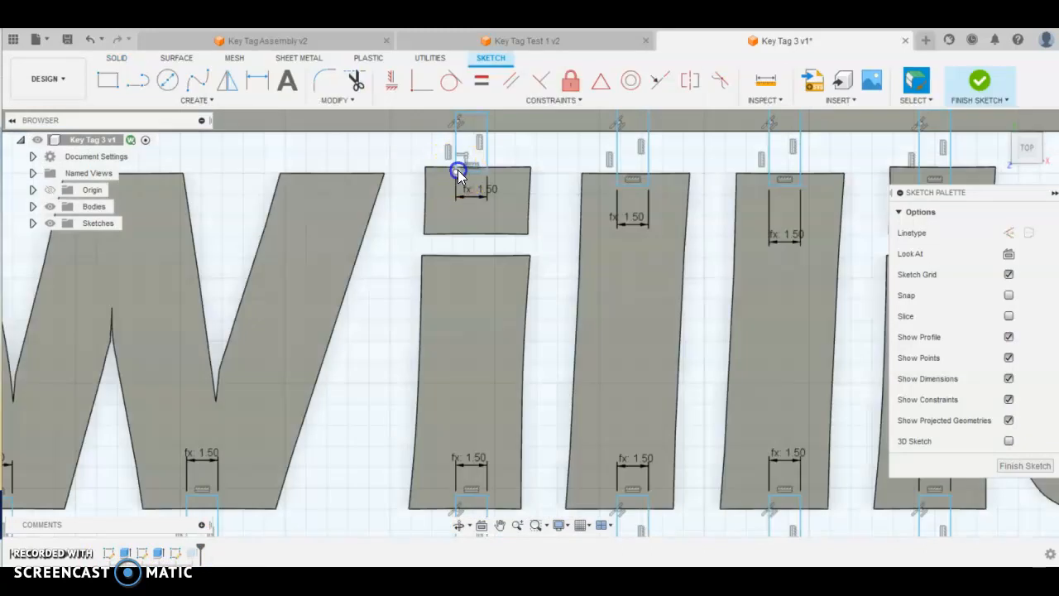
{"action": "left_click", "coordinate": [461, 171]}
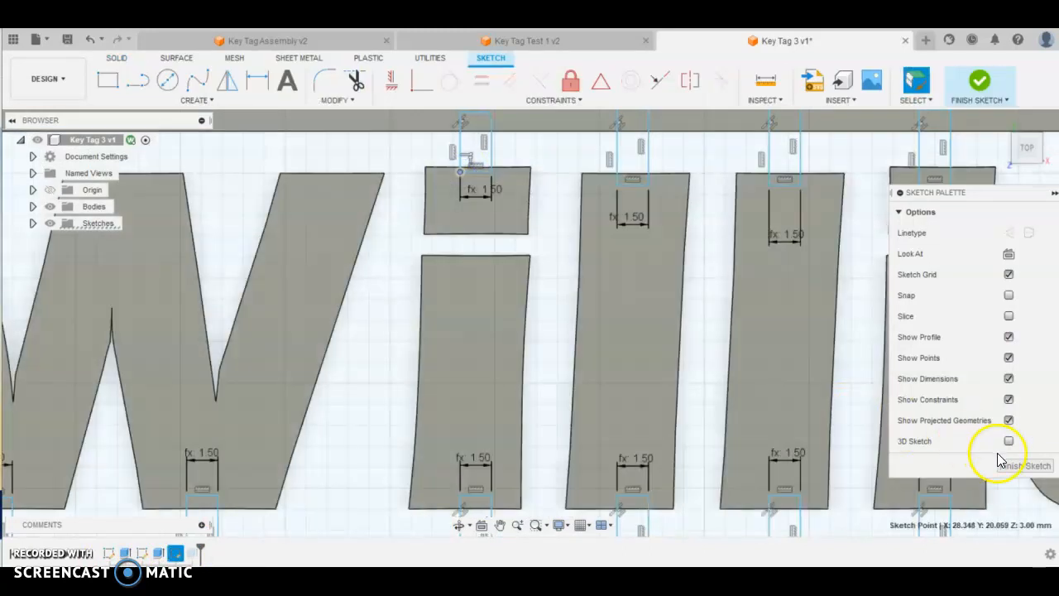
{"action": "left_click", "coordinate": [1024, 466]}
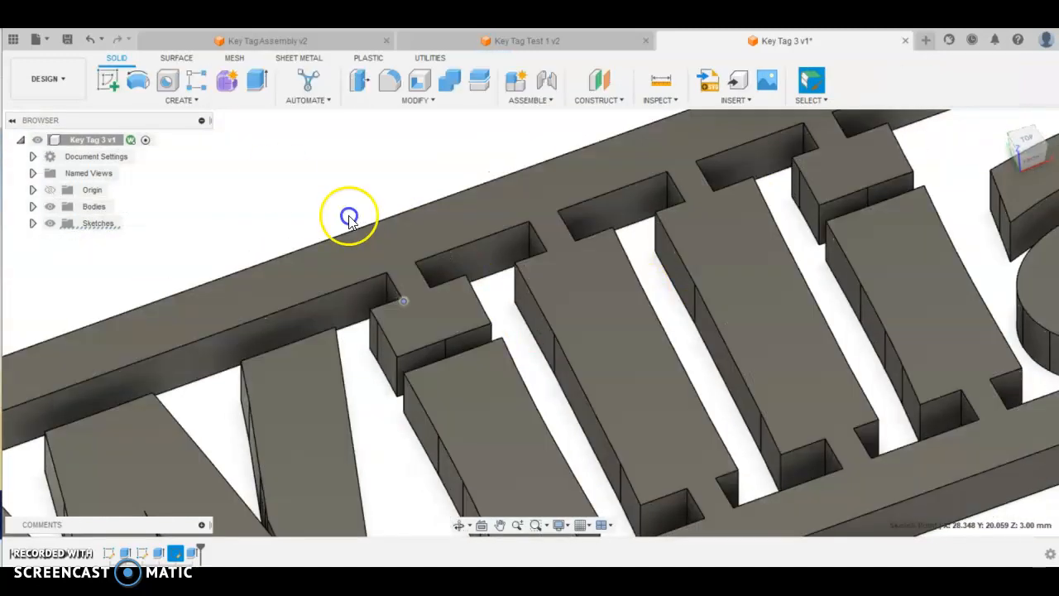
{"action": "scroll", "coordinate": [303, 193], "scroll_direction": "down", "scroll_amount": 8}
{"action": "left_click_drag", "start_coordinate": [692, 252], "coordinate": [664, 293]}
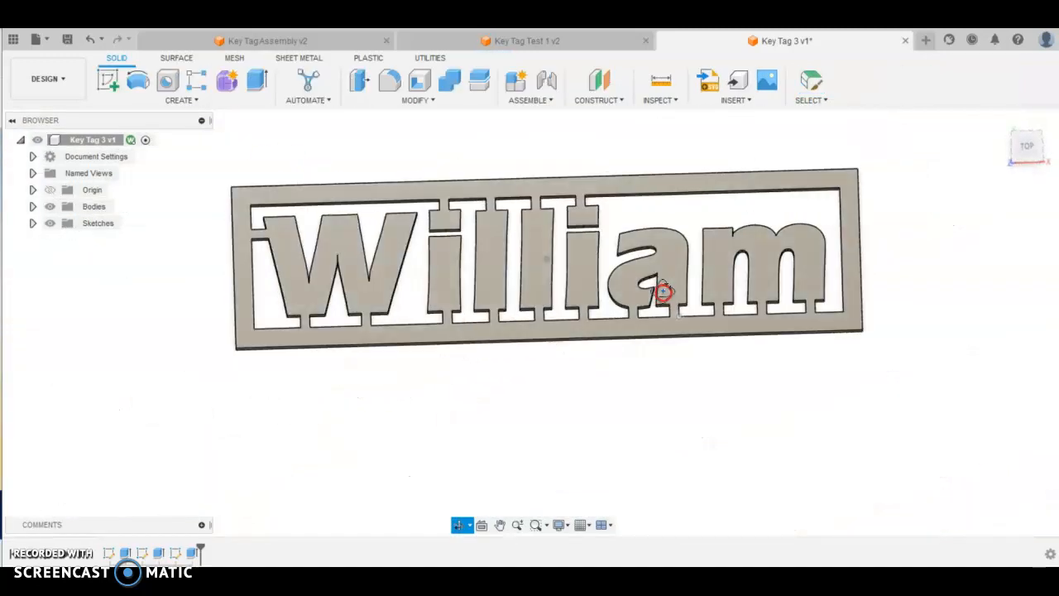
Sketch a 7 mm diameter circle on the top face, centred on the frame's outer corner above the first letter.
{"action": "key", "text": "Escape"}
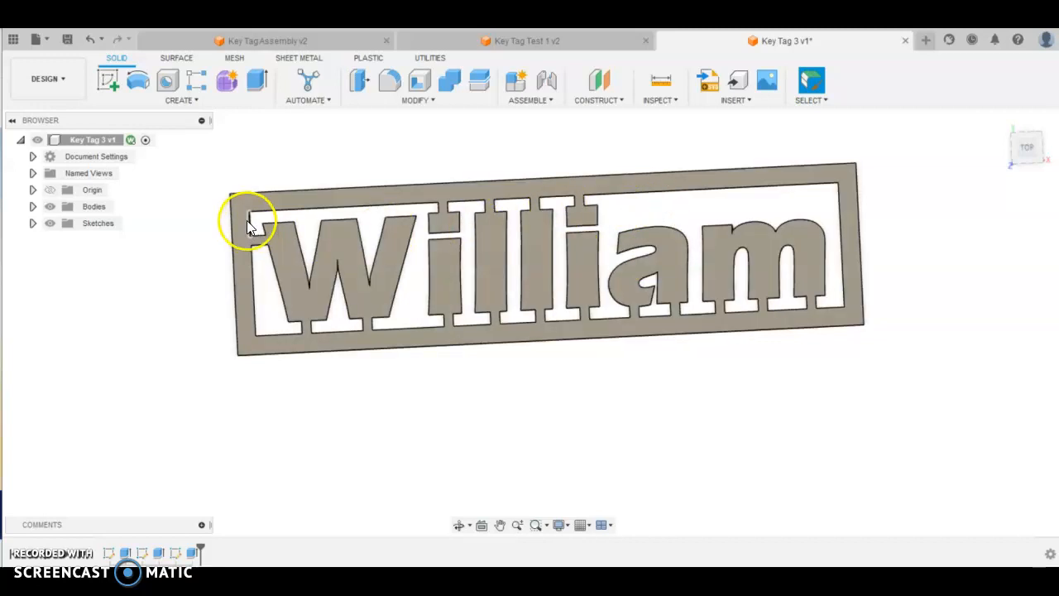
{"action": "scroll", "coordinate": [235, 221], "scroll_direction": "up", "scroll_amount": 2}
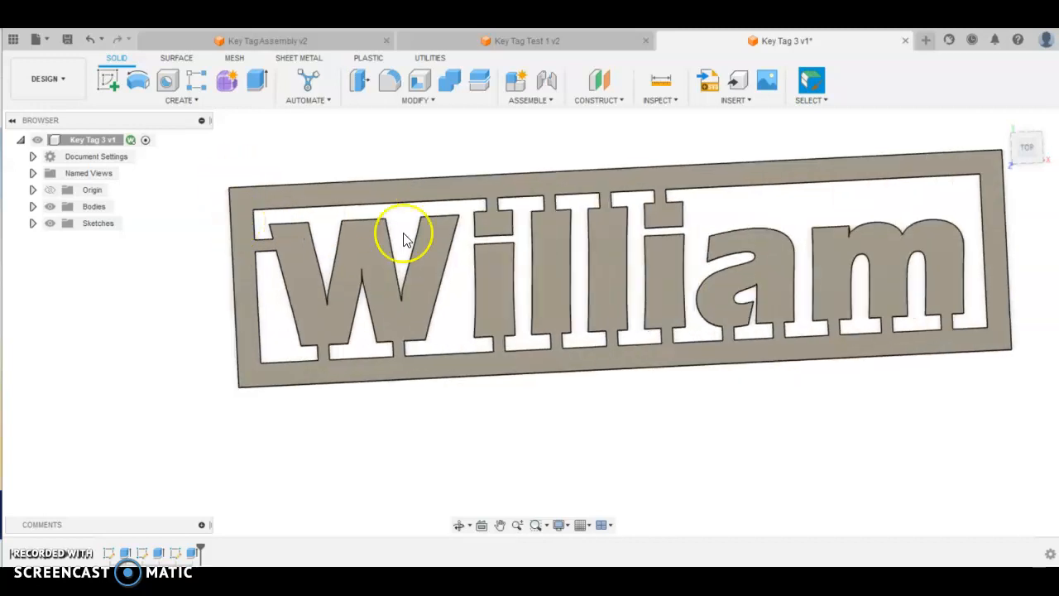
{"action": "scroll", "coordinate": [326, 208], "scroll_direction": "down", "scroll_amount": 4}
{"action": "scroll", "coordinate": [309, 262], "scroll_direction": "up", "scroll_amount": 6}
{"action": "left_click", "coordinate": [336, 246]}
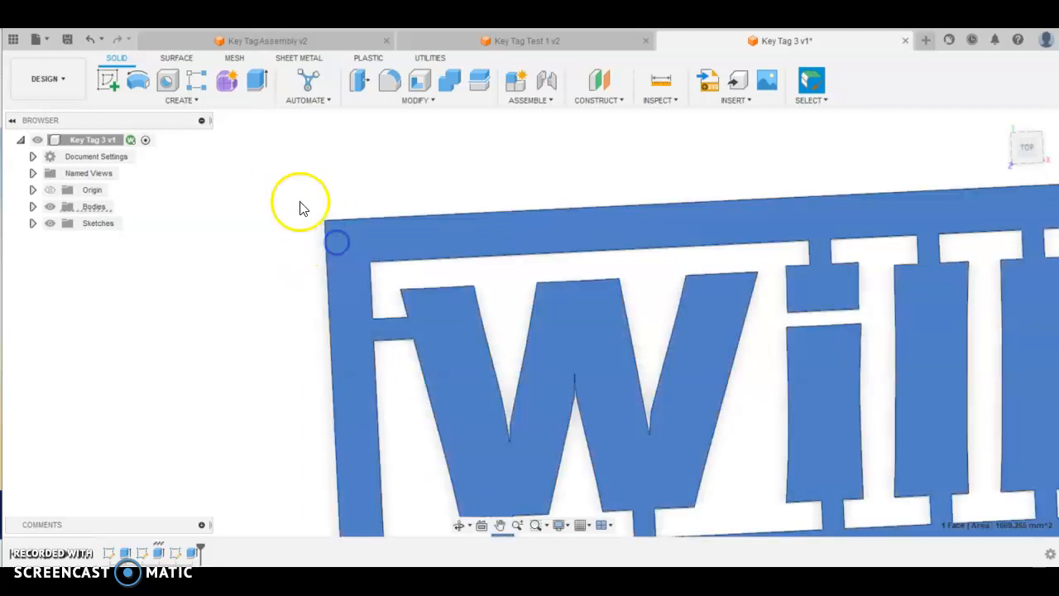
{"action": "left_click", "coordinate": [110, 86]}
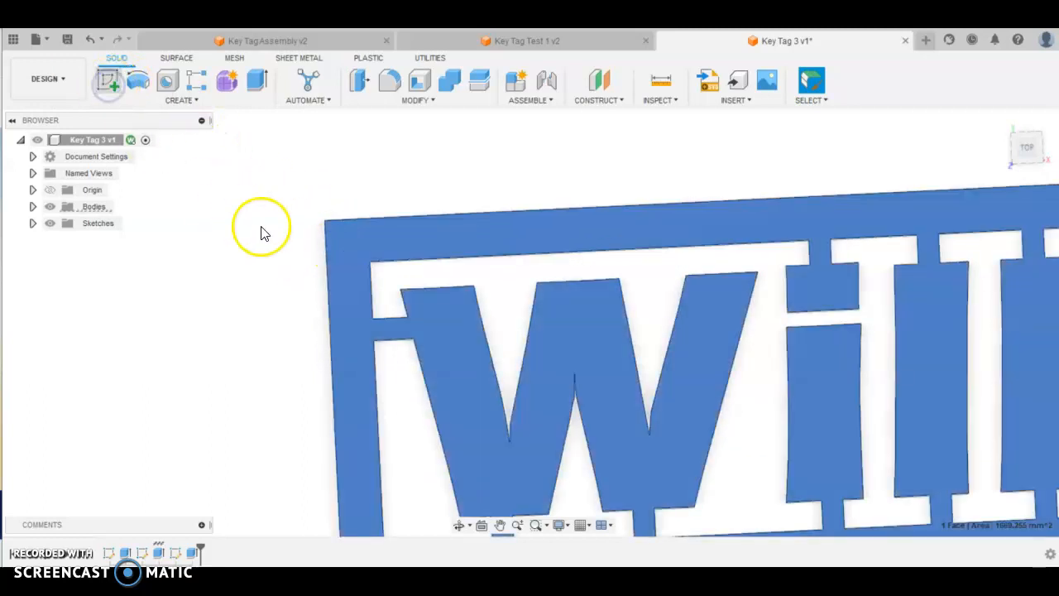
{"action": "scroll", "coordinate": [364, 215], "scroll_direction": "up", "scroll_amount": 5}
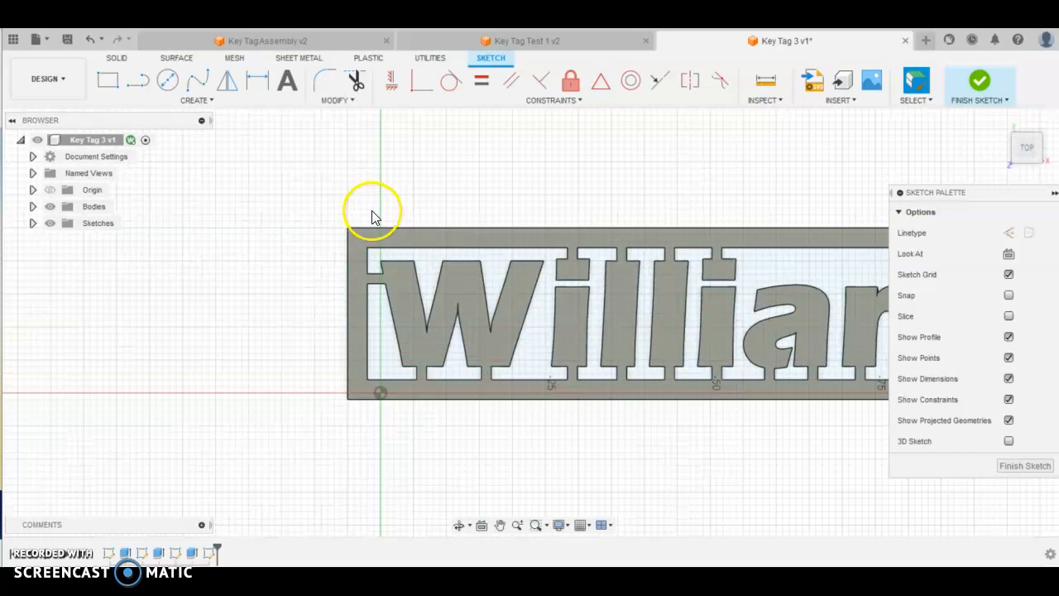
{"action": "left_click", "coordinate": [168, 79]}
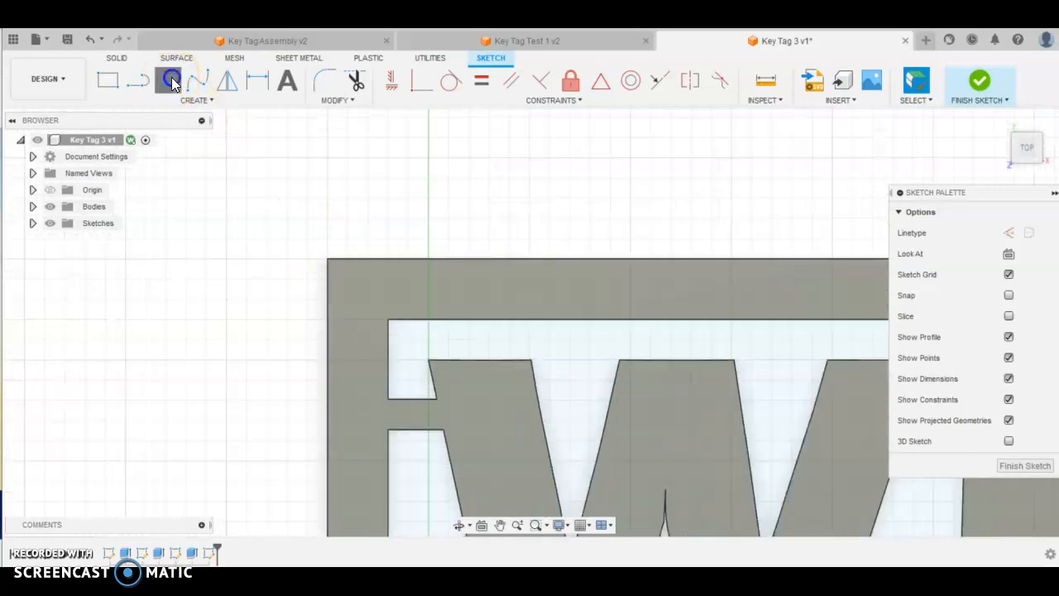
{"action": "left_click", "coordinate": [329, 259]}
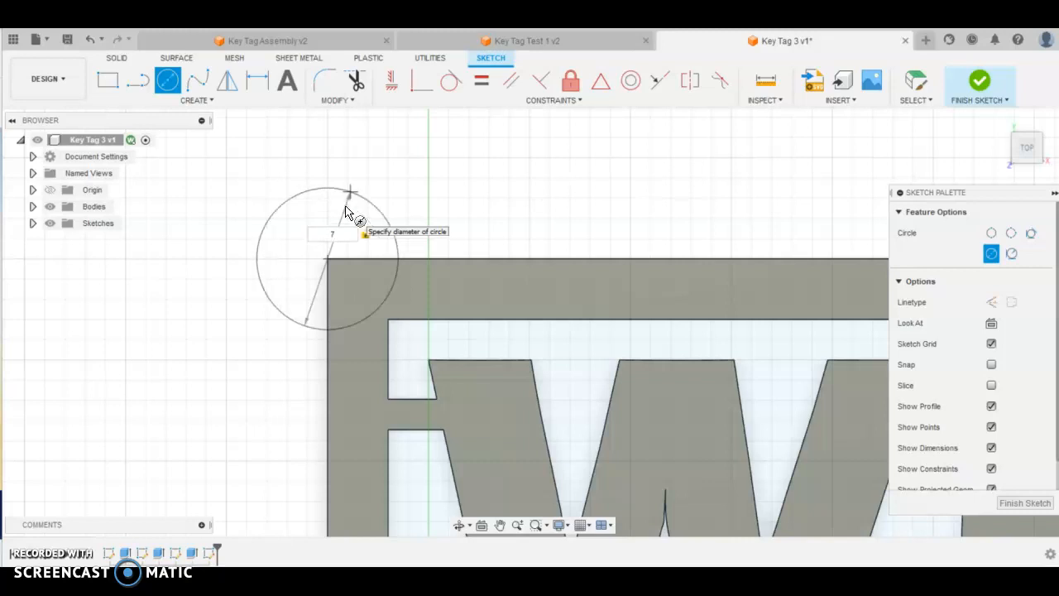
{"action": "key", "text": "Return"}
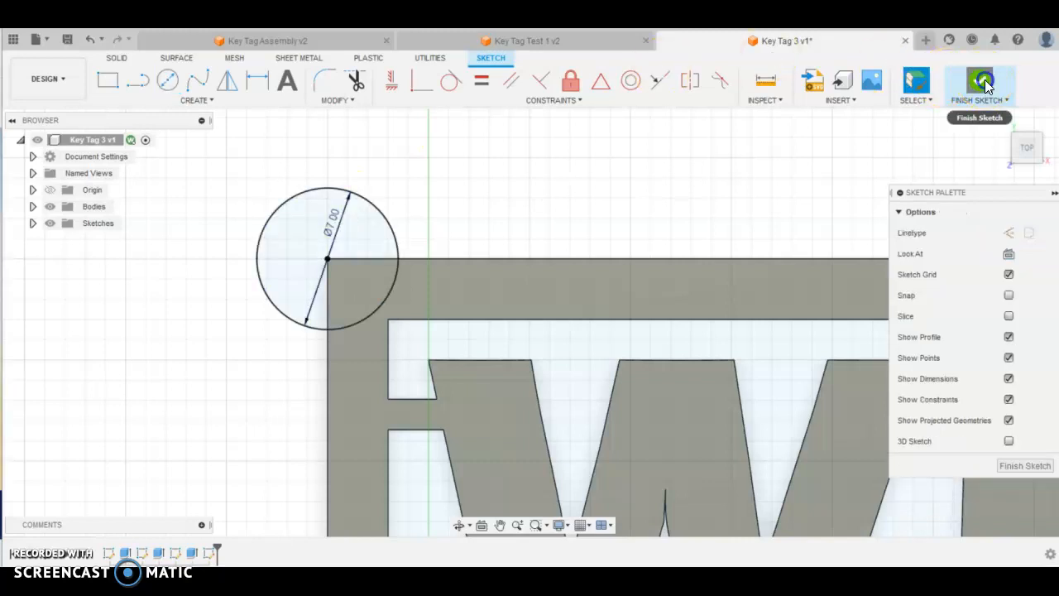
{"action": "left_click", "coordinate": [979, 80]}
Extrude the part of the circle outside the frame -3 mm with the Join operation to form a round tab.
{"action": "left_click", "coordinate": [256, 76]}
{"action": "left_click", "coordinate": [291, 227]}
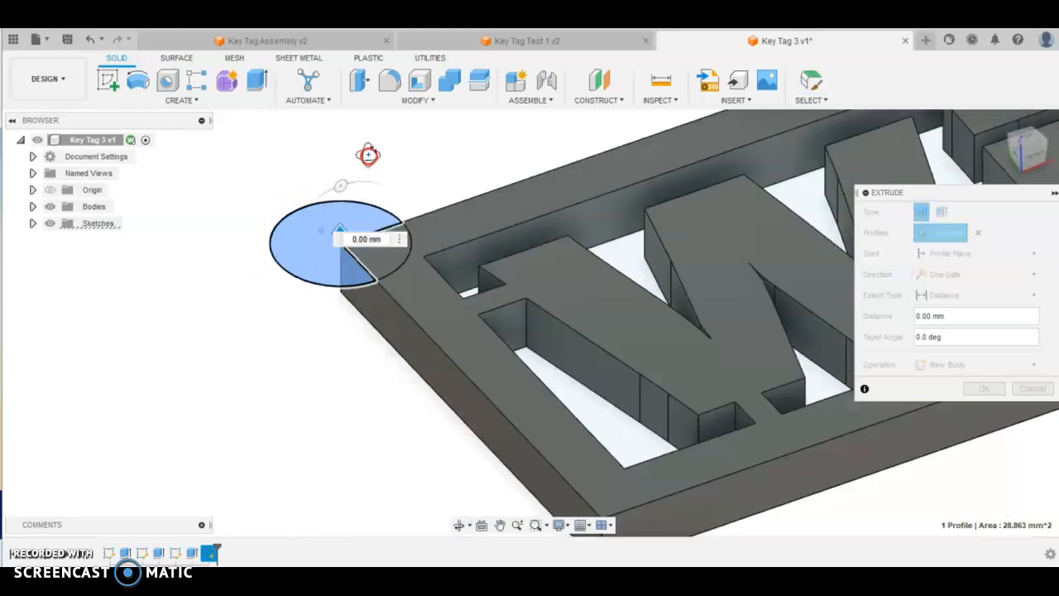
{"action": "left_click_drag", "start_coordinate": [350, 217], "coordinate": [347, 242]}
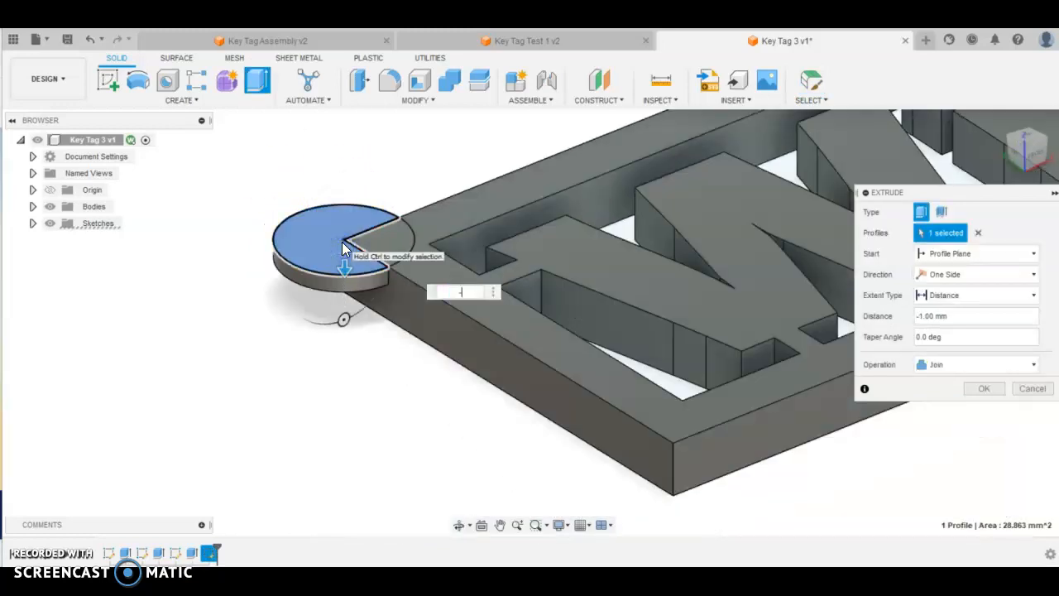
{"action": "type", "text": "-3"}
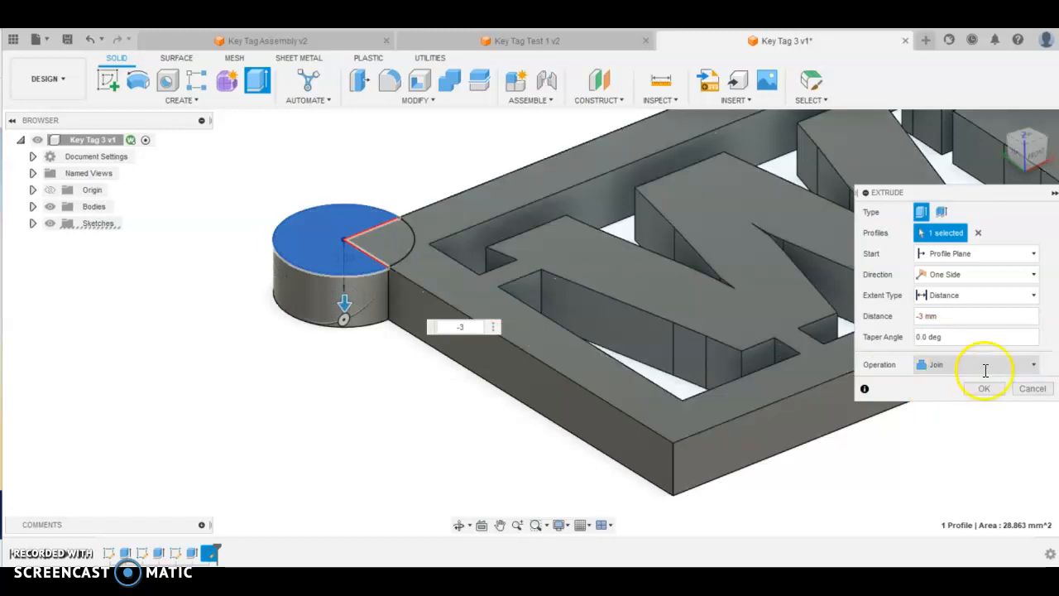
{"action": "left_click", "coordinate": [983, 388]}
Sketch a 4 mm diameter circle on the top face, concentric with the round corner tab.
{"action": "left_click", "coordinate": [346, 238]}
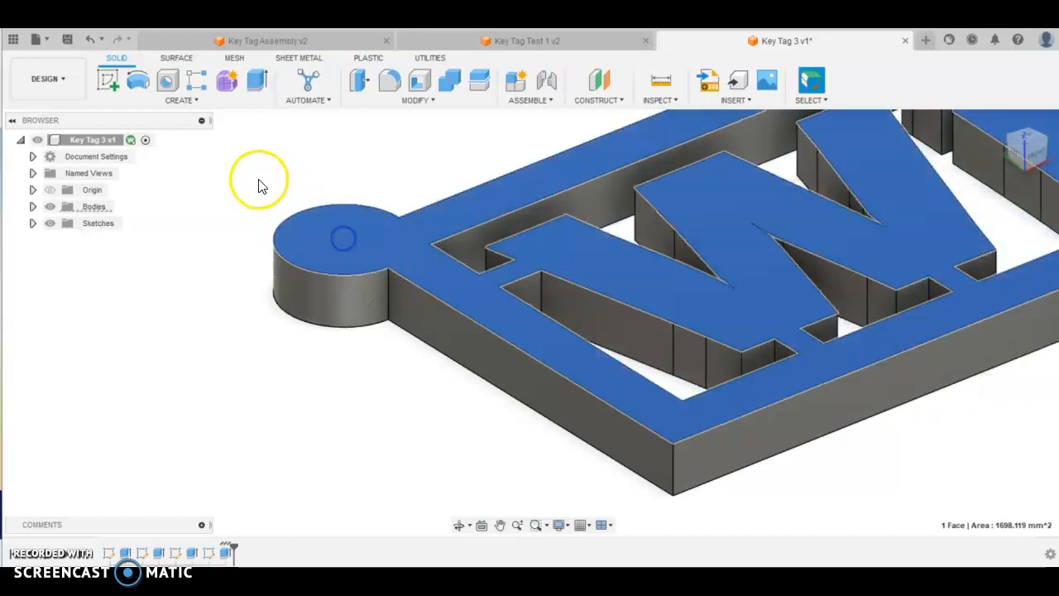
{"action": "left_click", "coordinate": [107, 80]}
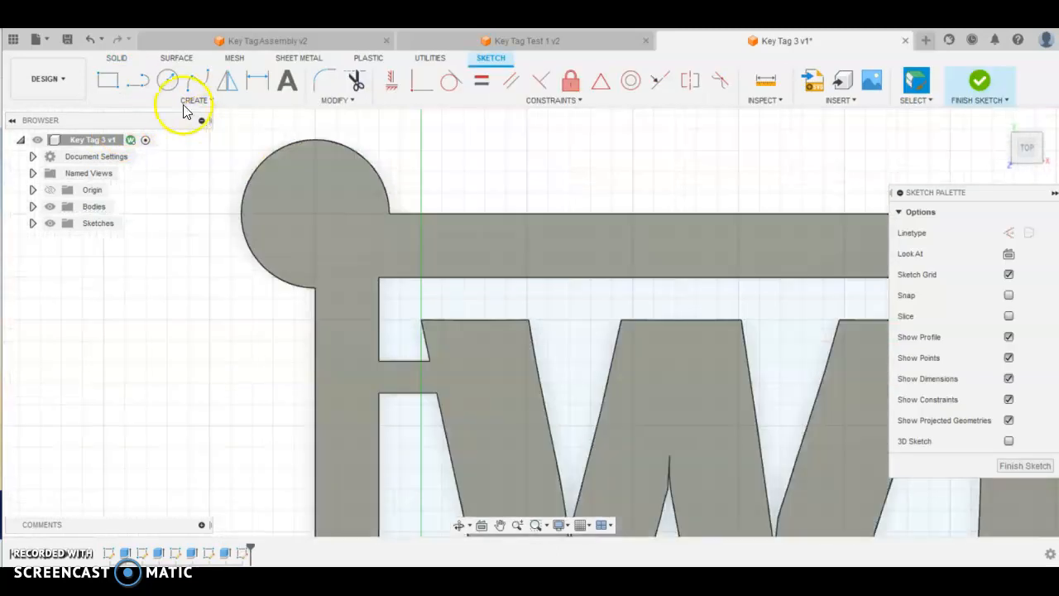
{"action": "left_click", "coordinate": [167, 80]}
{"action": "left_click", "coordinate": [317, 216]}
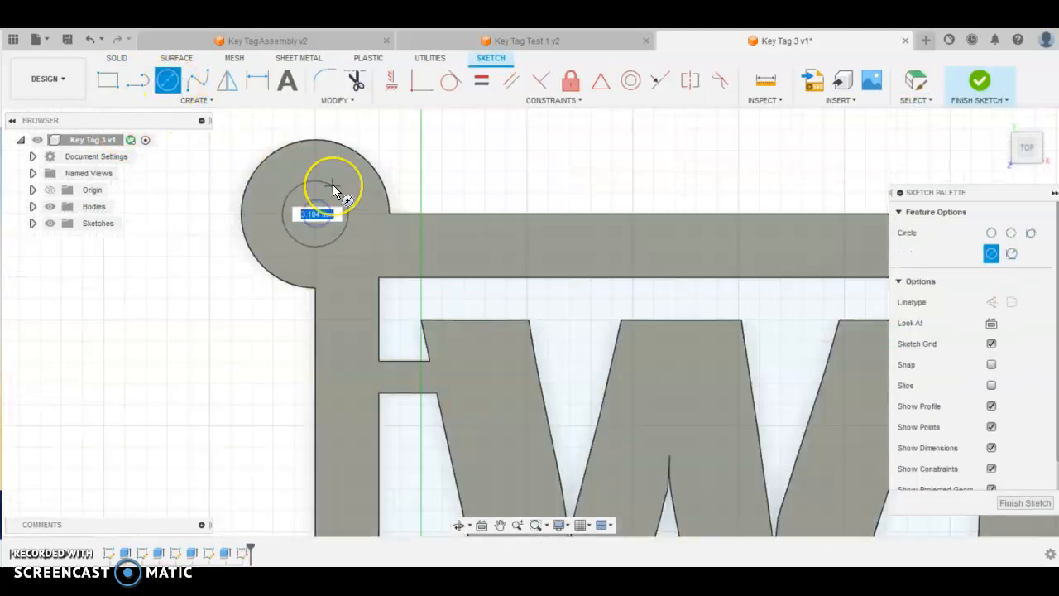
{"action": "type", "text": "4"}
{"action": "key", "text": "Return"}
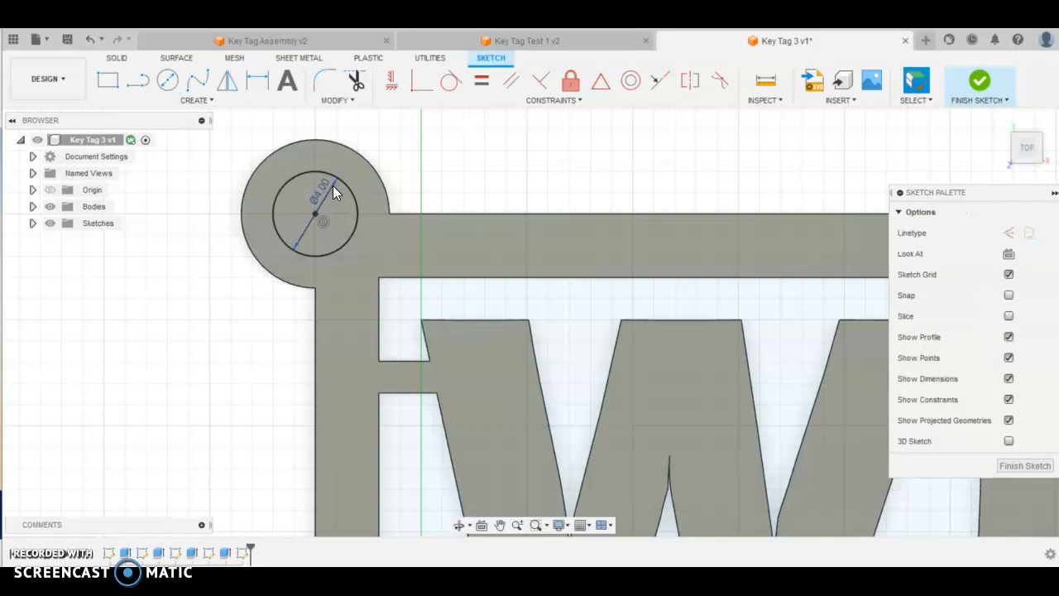
{"action": "left_click", "coordinate": [981, 81]}
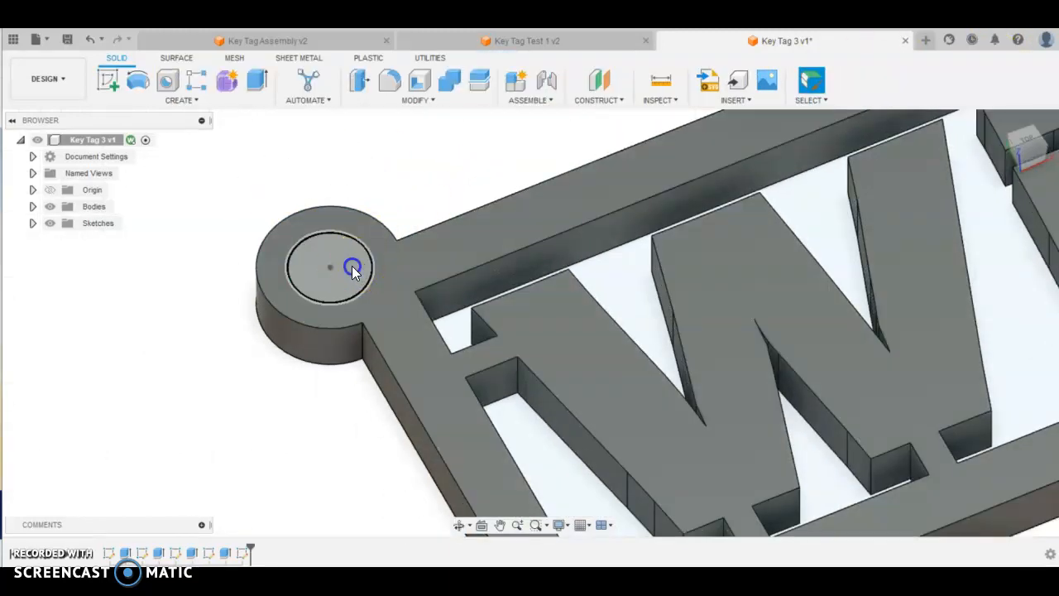
Extrude the 4 mm circle -7 mm with the Cut operation to make the key ring hole.
{"action": "left_click", "coordinate": [351, 269]}
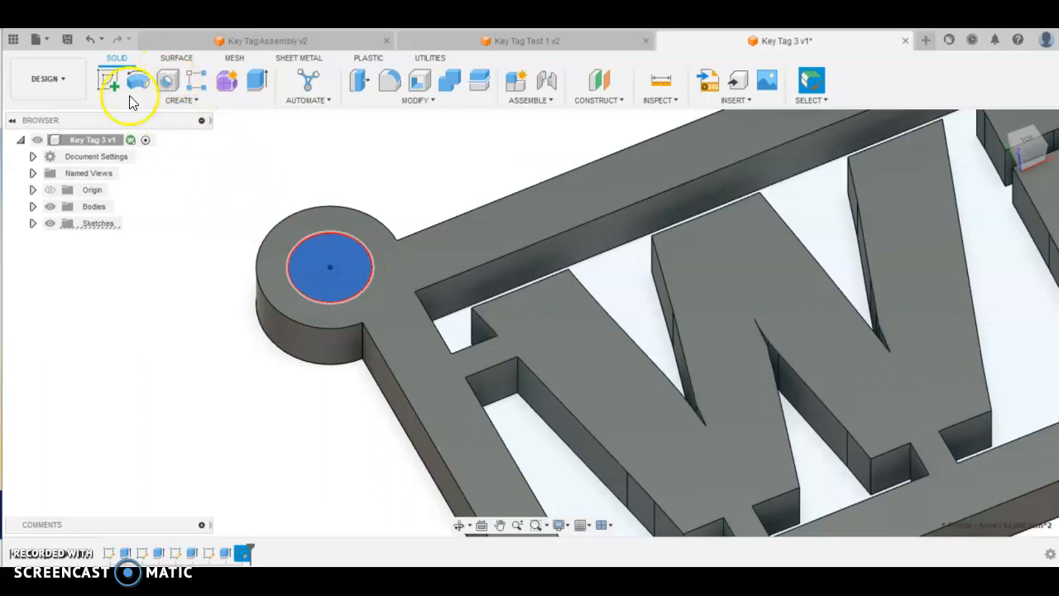
{"action": "left_click", "coordinate": [255, 82]}
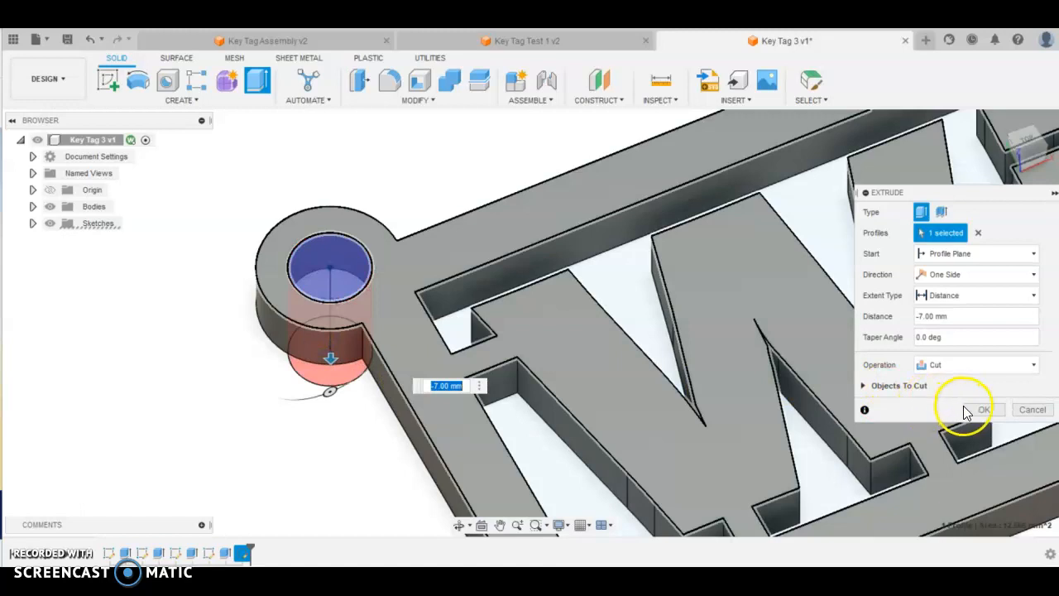
{"action": "left_click", "coordinate": [978, 409]}
{"action": "scroll", "coordinate": [433, 387], "scroll_direction": "down", "scroll_amount": 5}
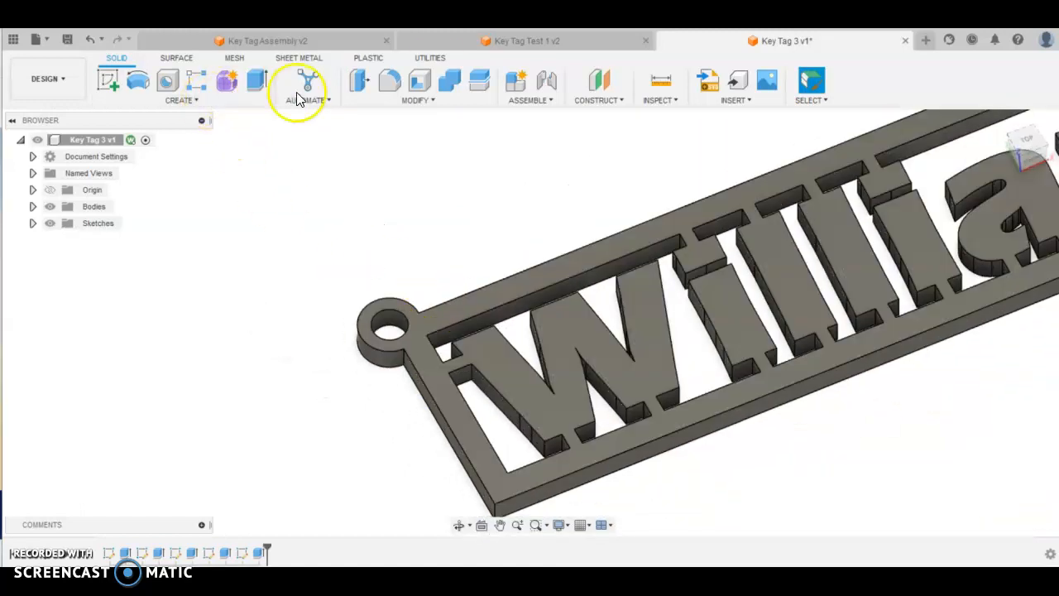
Start a fillet and select the two vertical edges where the round tab meets the frame.
{"action": "left_click", "coordinate": [390, 81]}
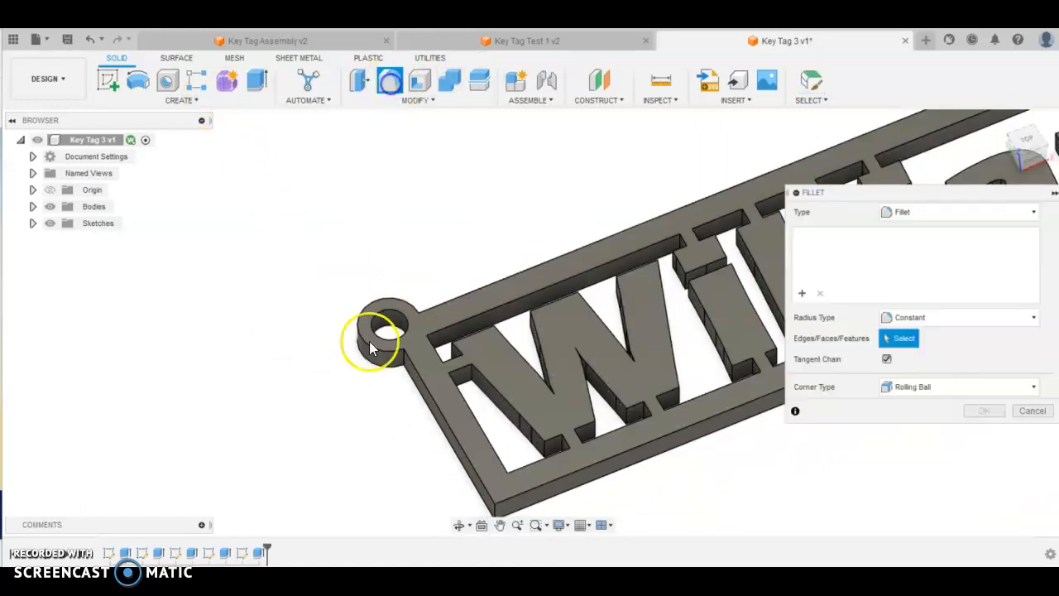
{"action": "scroll", "coordinate": [379, 348], "scroll_direction": "up", "scroll_amount": 4}
{"action": "left_click", "coordinate": [416, 356]}
{"action": "middle_click_drag", "start_coordinate": [426, 335], "coordinate": [420, 384], "text": "shift"}
{"action": "left_click", "coordinate": [442, 302]}
{"action": "scroll", "coordinate": [355, 378], "scroll_direction": "down", "scroll_amount": 4}
{"action": "middle_click_drag", "start_coordinate": [421, 456], "coordinate": [442, 267], "text": "shift"}
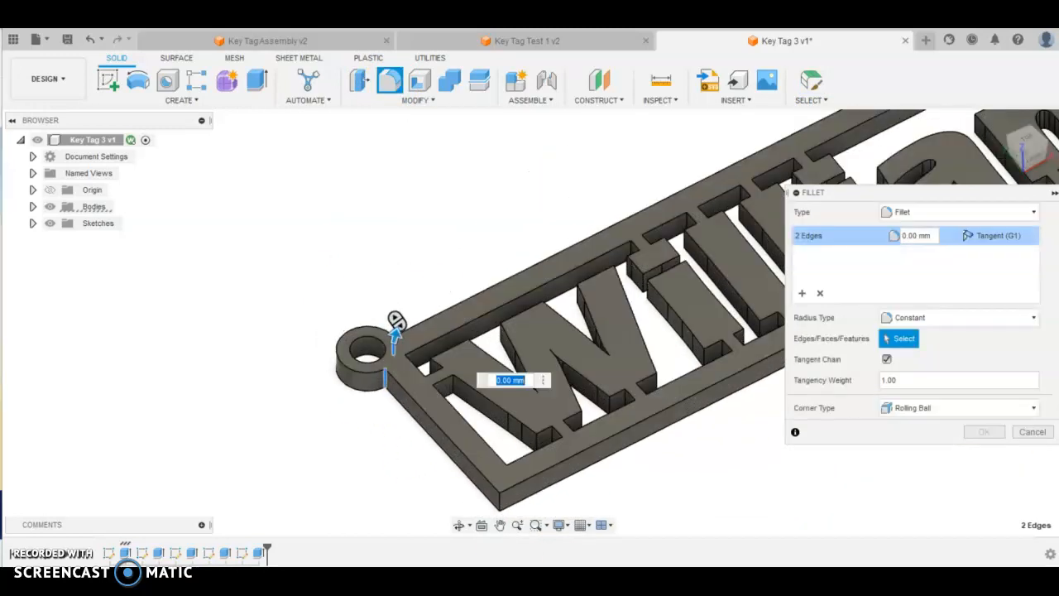
Add the frame's three remaining outer corner edges to the fillet and apply a 3 mm radius.
{"action": "left_click", "coordinate": [500, 508]}
{"action": "scroll", "coordinate": [312, 480], "scroll_direction": "down", "scroll_amount": 5}
{"action": "scroll", "coordinate": [596, 356], "scroll_direction": "up", "scroll_amount": 6}
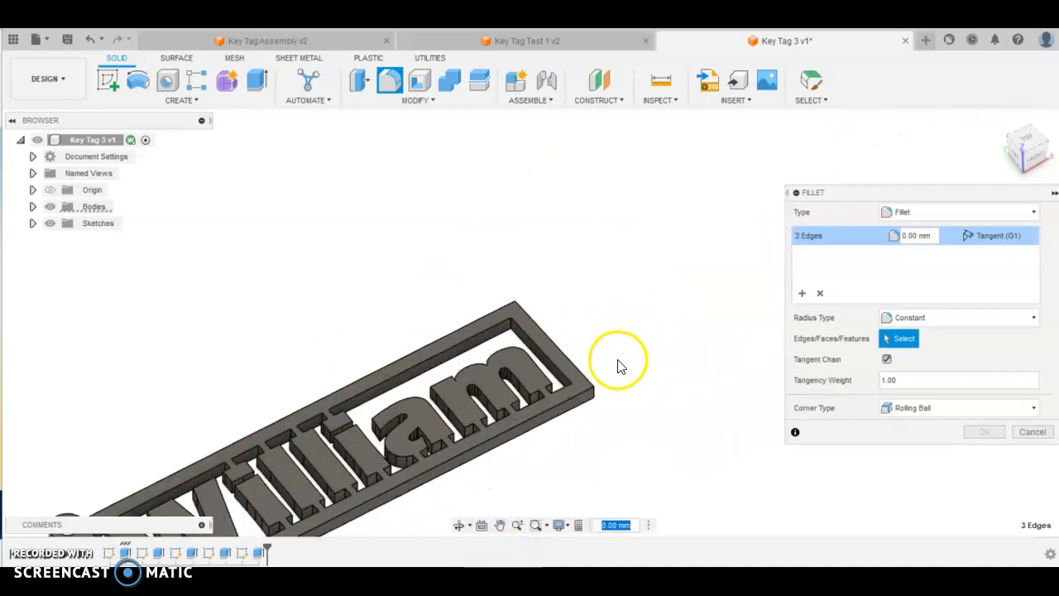
{"action": "left_click", "coordinate": [575, 408]}
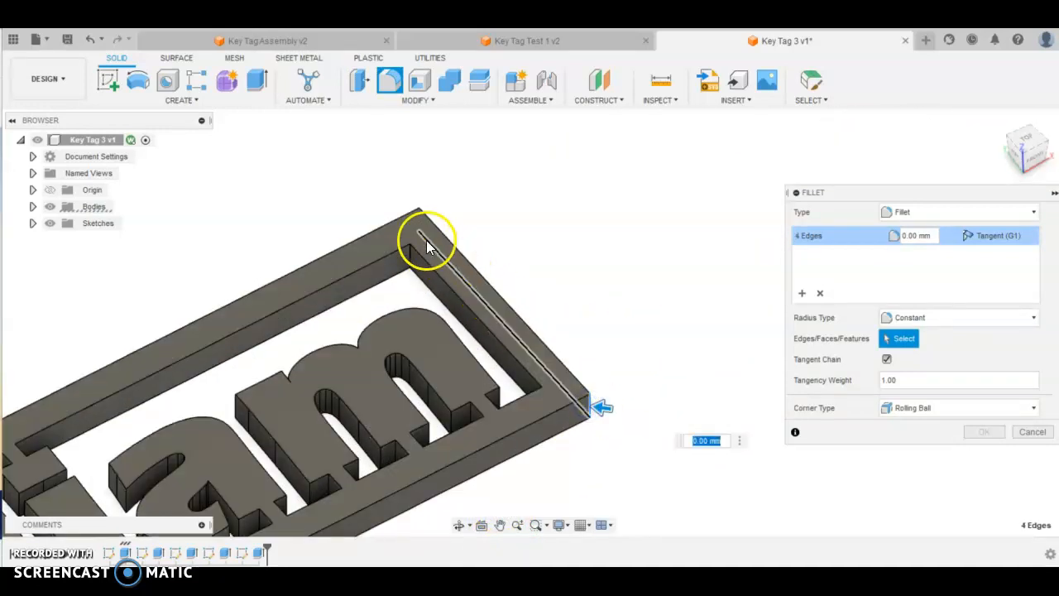
{"action": "left_click", "coordinate": [419, 224]}
{"action": "type", "text": "3"}
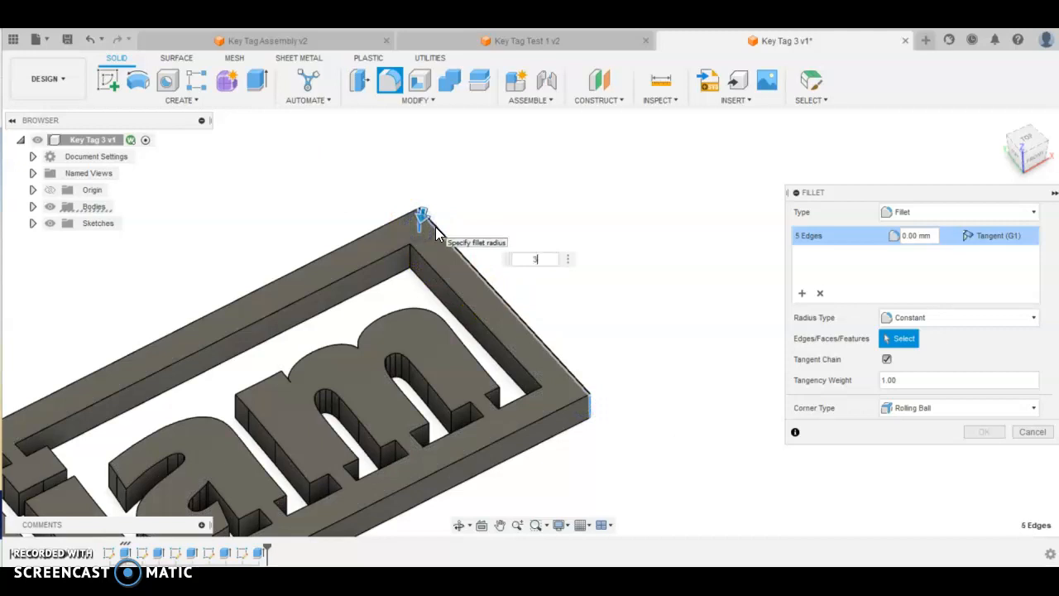
{"action": "key", "text": "Return"}
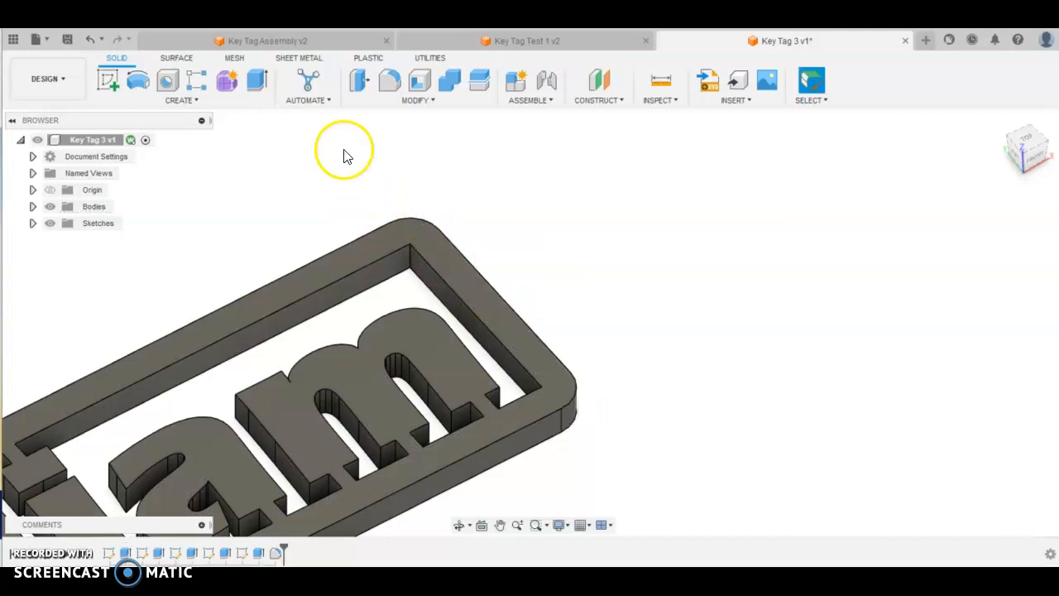
{"action": "left_click", "coordinate": [389, 83]}
{"action": "left_click", "coordinate": [409, 250]}
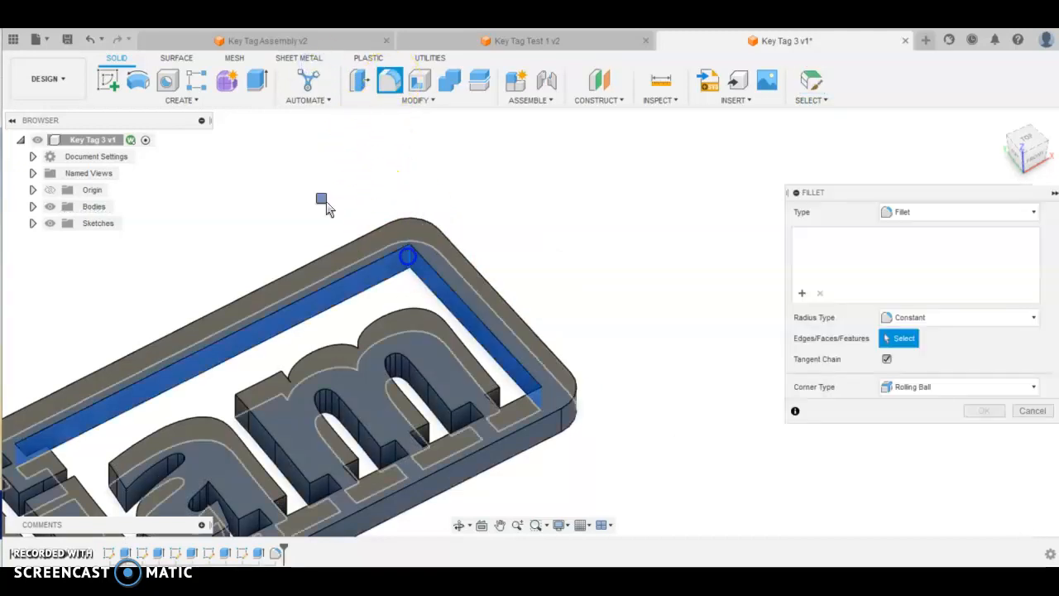
{"action": "mouse_move", "coordinate": [473, 306]}
{"action": "middle_mouse_down", "text": "shift"}
{"action": "mouse_move", "coordinate": [520, 348]}
{"action": "mouse_move", "coordinate": [593, 256]}
{"action": "mouse_move", "coordinate": [613, 251]}
{"action": "middle_mouse_up", "text": "shift"}
{"action": "key", "text": "Escape"}
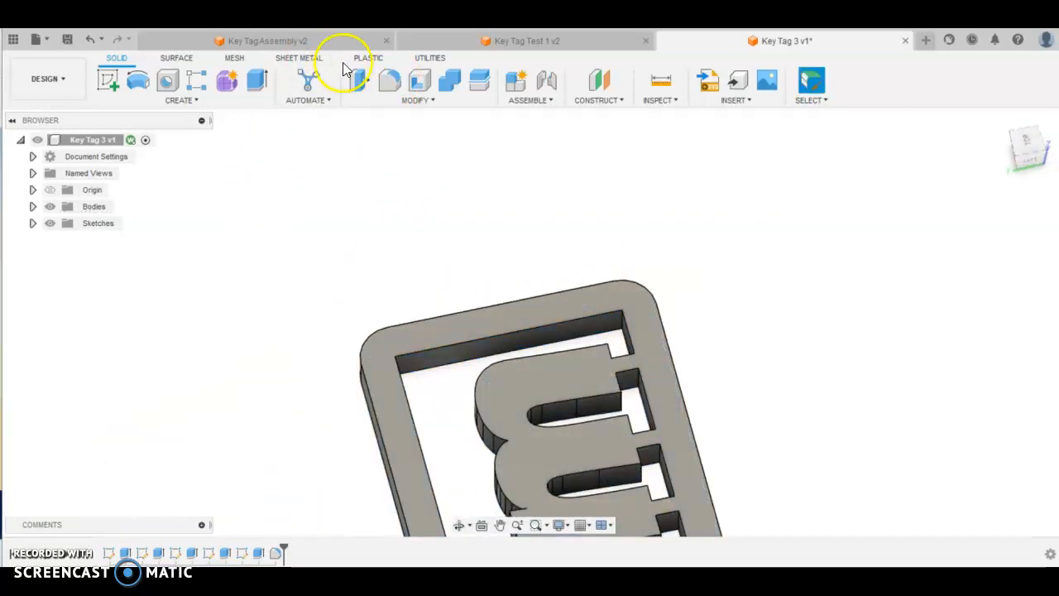
Start a constant-radius fillet and select the frame's two inner corner edges beside the last letter.
{"action": "left_click", "coordinate": [389, 80]}
{"action": "scroll", "coordinate": [621, 320], "scroll_direction": "up", "scroll_amount": 5}
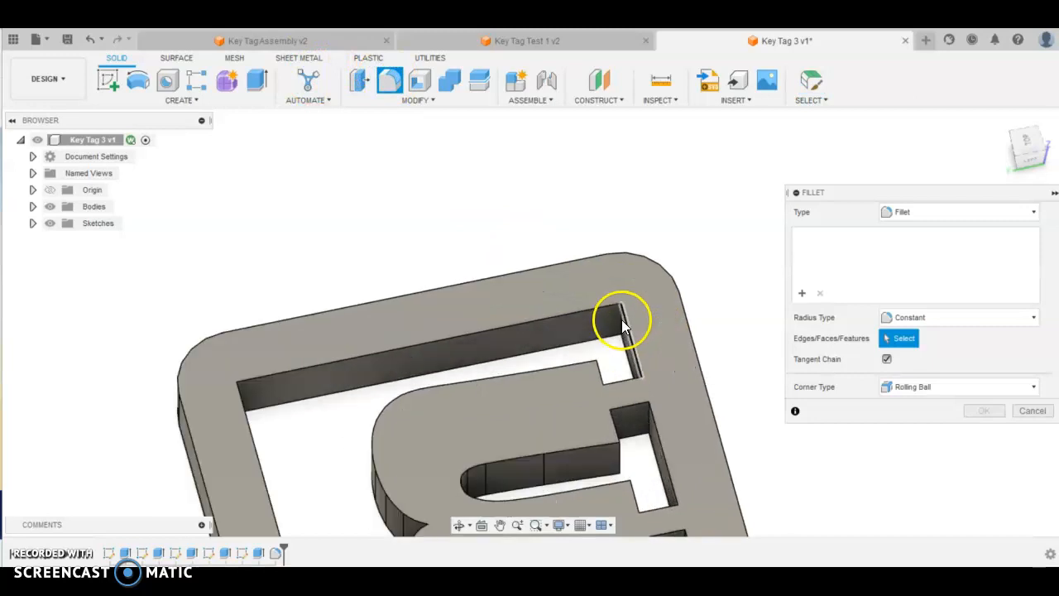
{"action": "left_click", "coordinate": [621, 320]}
{"action": "scroll", "coordinate": [482, 378], "scroll_direction": "down", "scroll_amount": 5}
{"action": "middle_click_drag", "start_coordinate": [482, 379], "coordinate": [223, 383], "text": "shift"}
{"action": "left_click", "coordinate": [238, 386]}
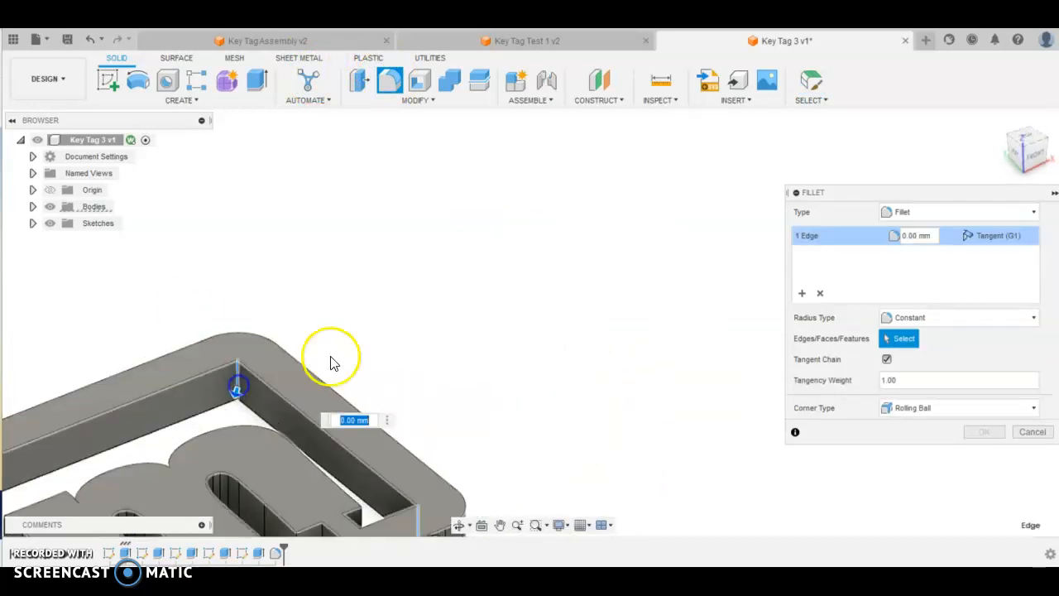
{"action": "scroll", "coordinate": [371, 386], "scroll_direction": "down", "scroll_amount": 5}
{"action": "middle_click_drag", "start_coordinate": [474, 327], "coordinate": [395, 366], "text": "shift"}
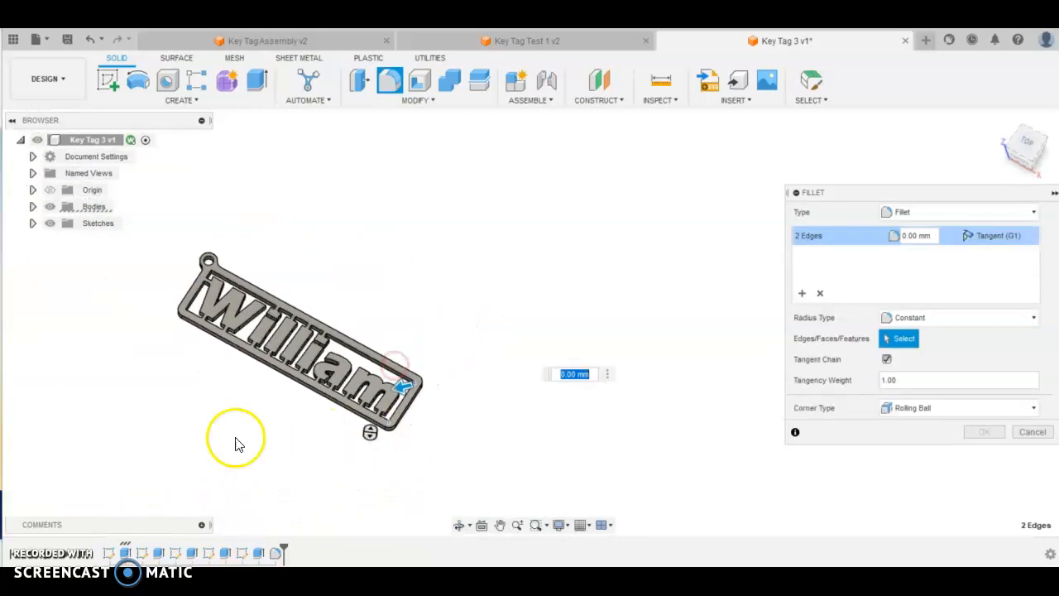
Add the two inner corner edges beside the first letter, apply a 2 mm fillet radius, and return to the home view.
{"action": "scroll", "coordinate": [94, 312], "scroll_direction": "up", "scroll_amount": 8}
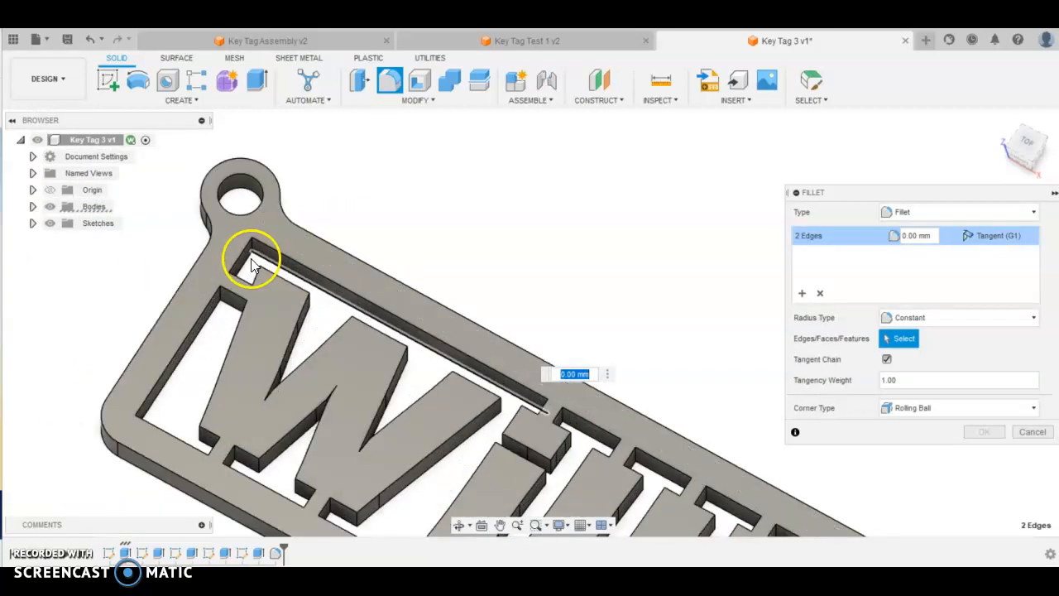
{"action": "scroll", "coordinate": [252, 265], "scroll_direction": "up", "scroll_amount": 5}
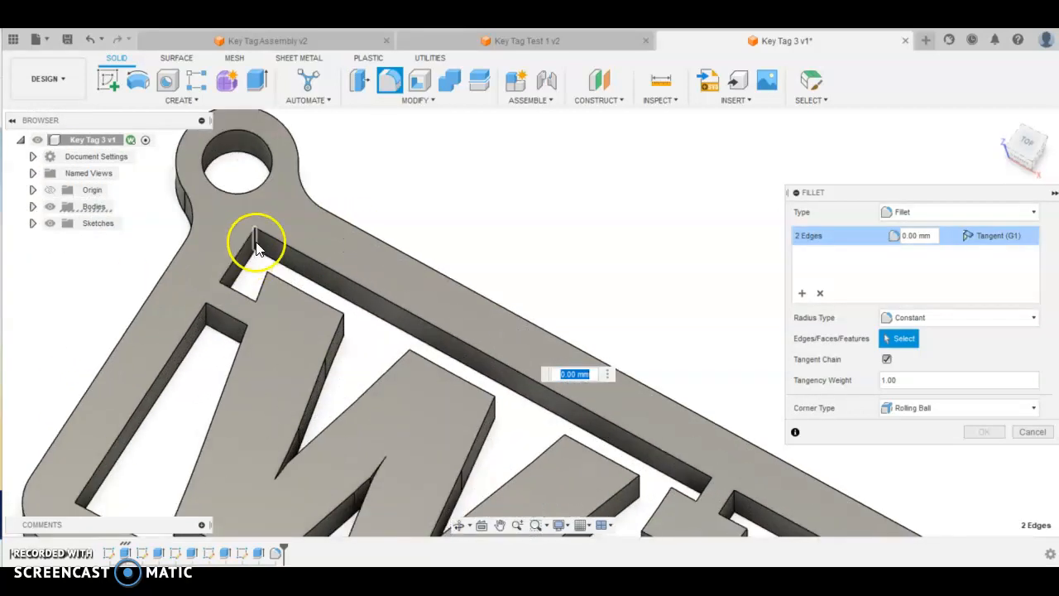
{"action": "left_click", "coordinate": [254, 236]}
{"action": "middle_click_drag", "start_coordinate": [366, 224], "coordinate": [335, 331], "text": "shift"}
{"action": "scroll", "coordinate": [339, 352], "scroll_direction": "down", "scroll_amount": 5}
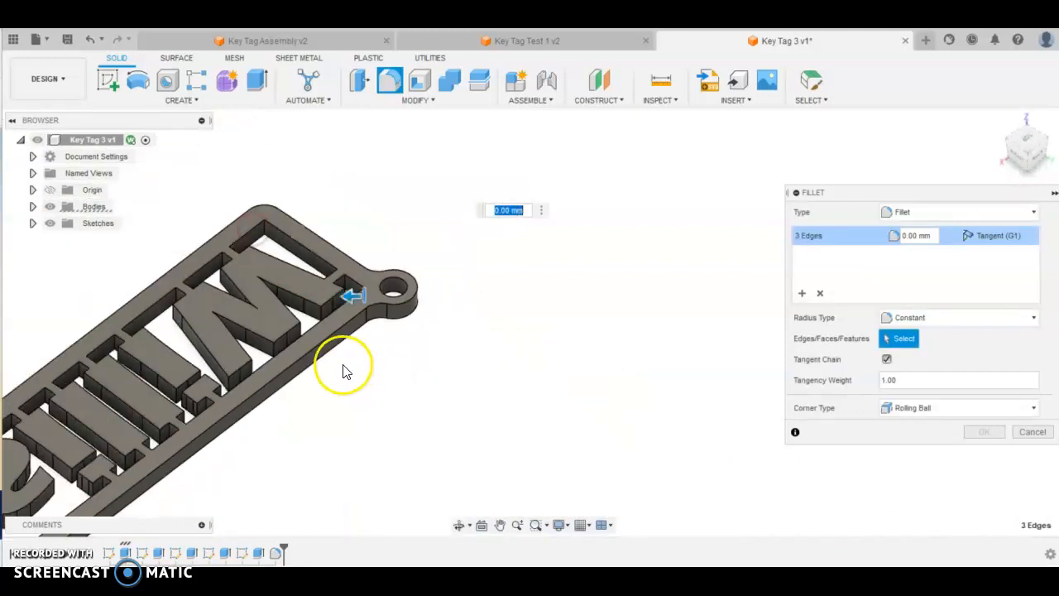
{"action": "scroll", "coordinate": [272, 243], "scroll_direction": "up", "scroll_amount": 8}
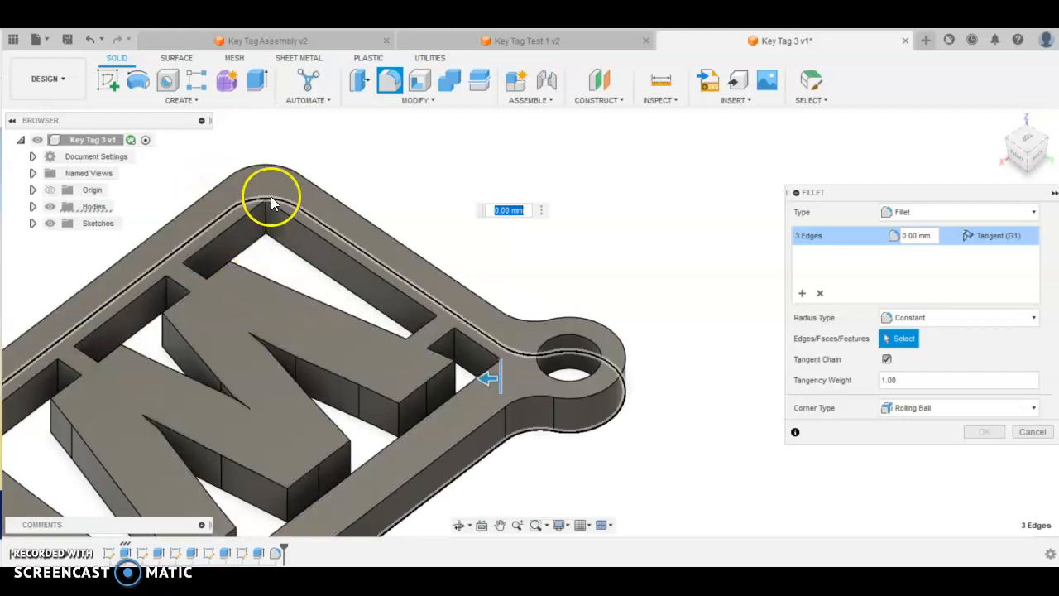
{"action": "left_click", "coordinate": [266, 220]}
{"action": "type", "text": "1"}
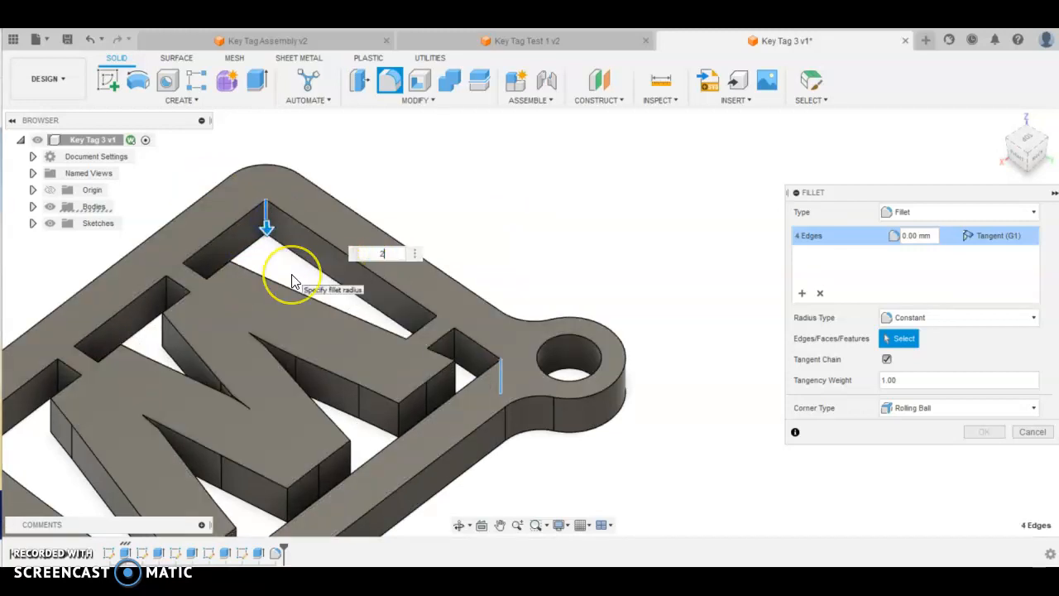
{"action": "key", "text": "Return"}
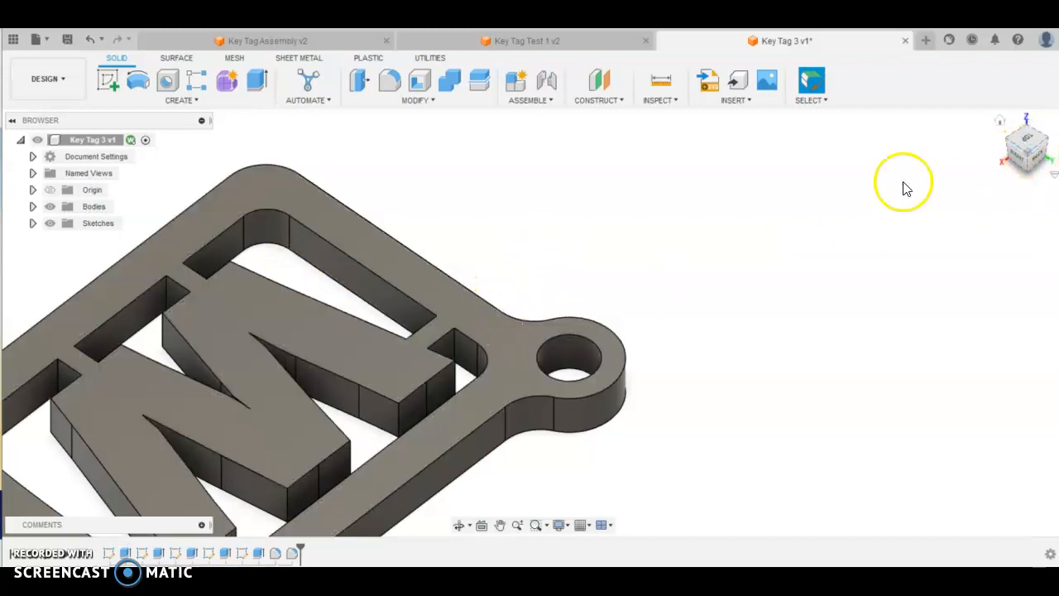
{"action": "left_click", "coordinate": [1000, 123]}
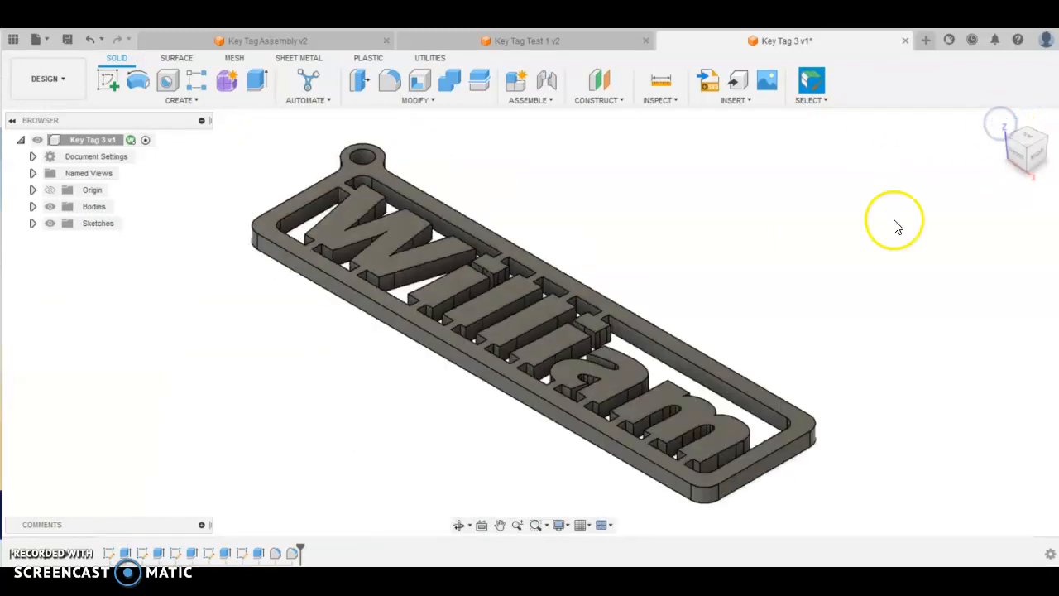